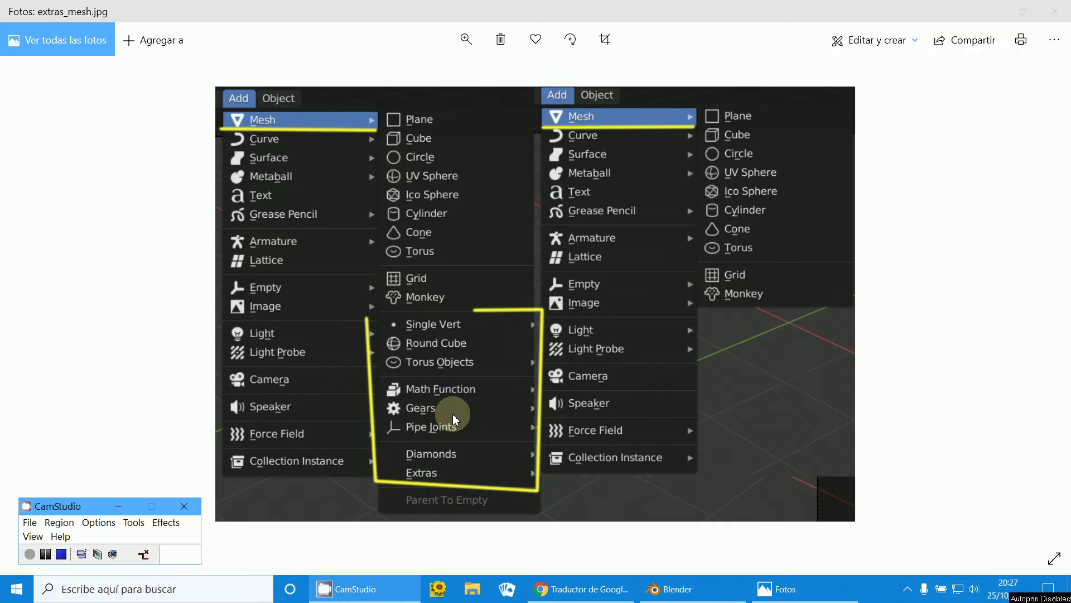
Step: Switch from the Fotos viewer to the Blender window
click(670, 589)
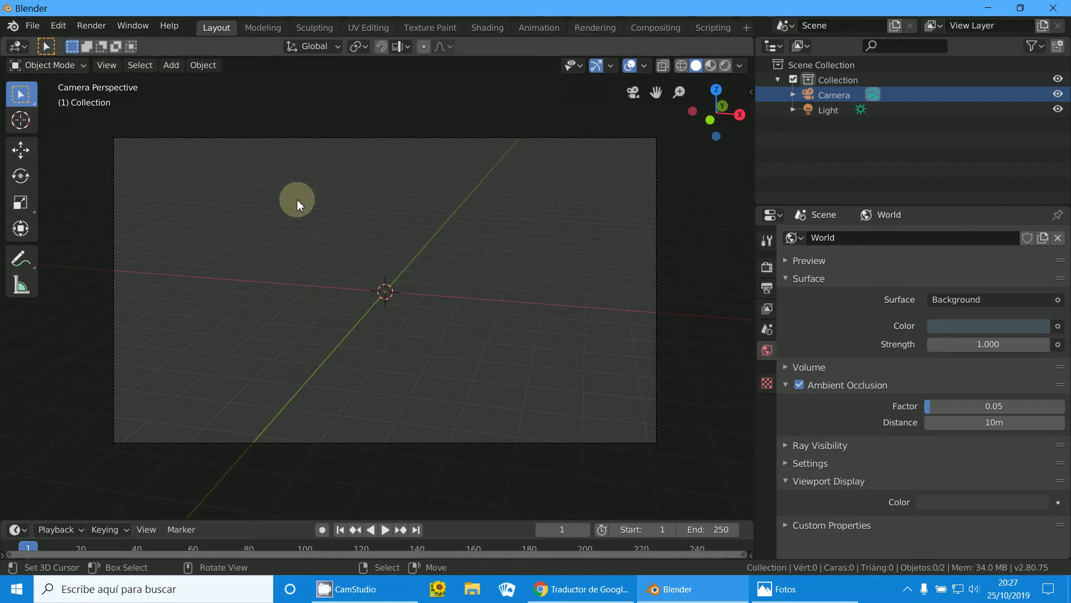
Step: Glance at the Add menu, then bring up Blender's Edit menu
click(168, 68)
click(59, 28)
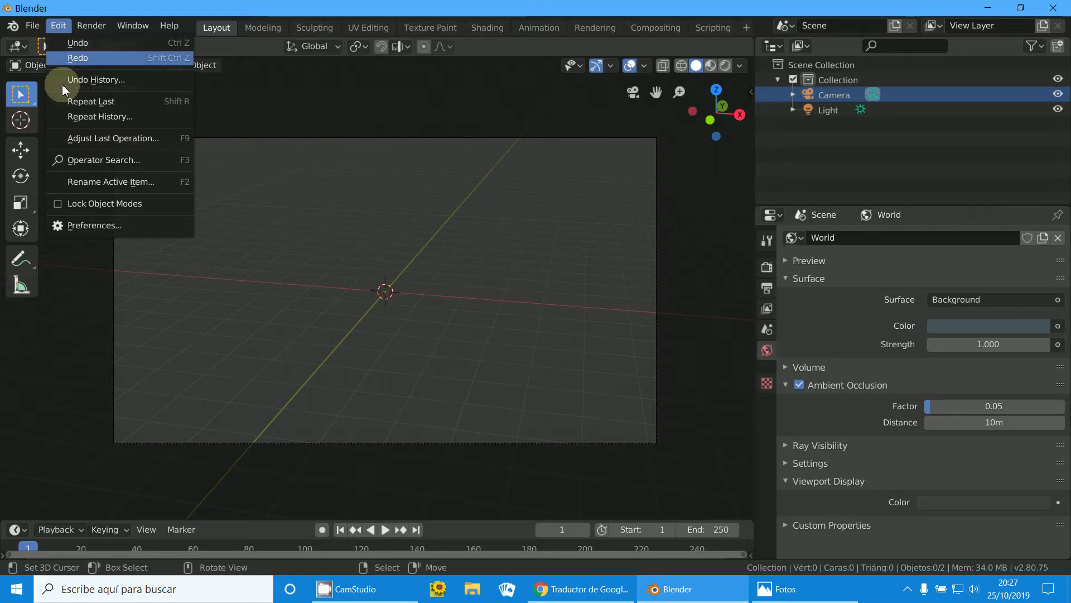
Step: In Preferences, filter add-ons to Add Mesh and enable Extra Objects
click(88, 225)
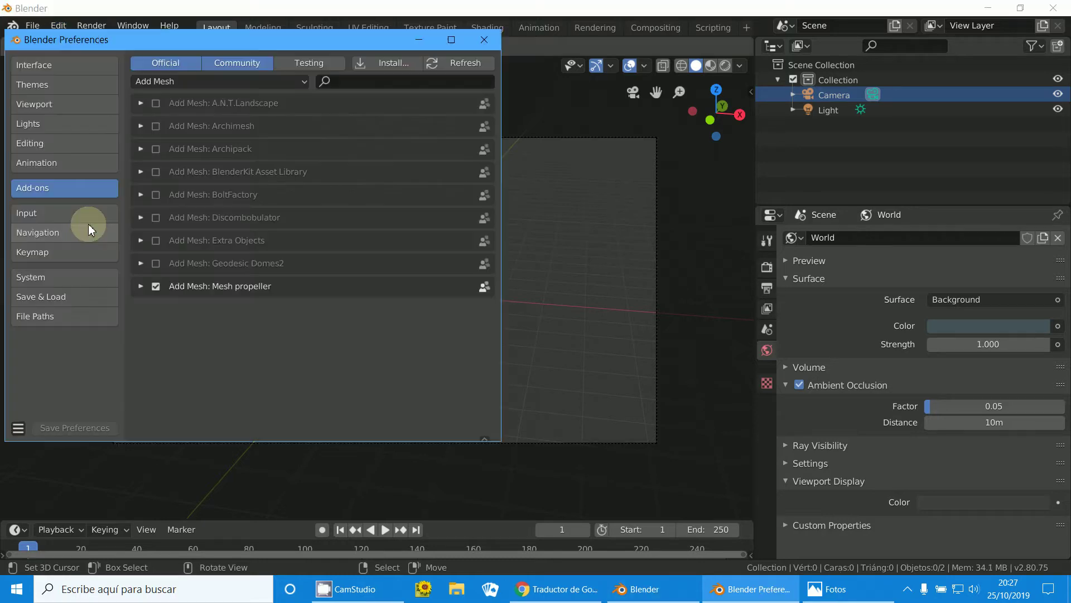
click(45, 211)
click(41, 187)
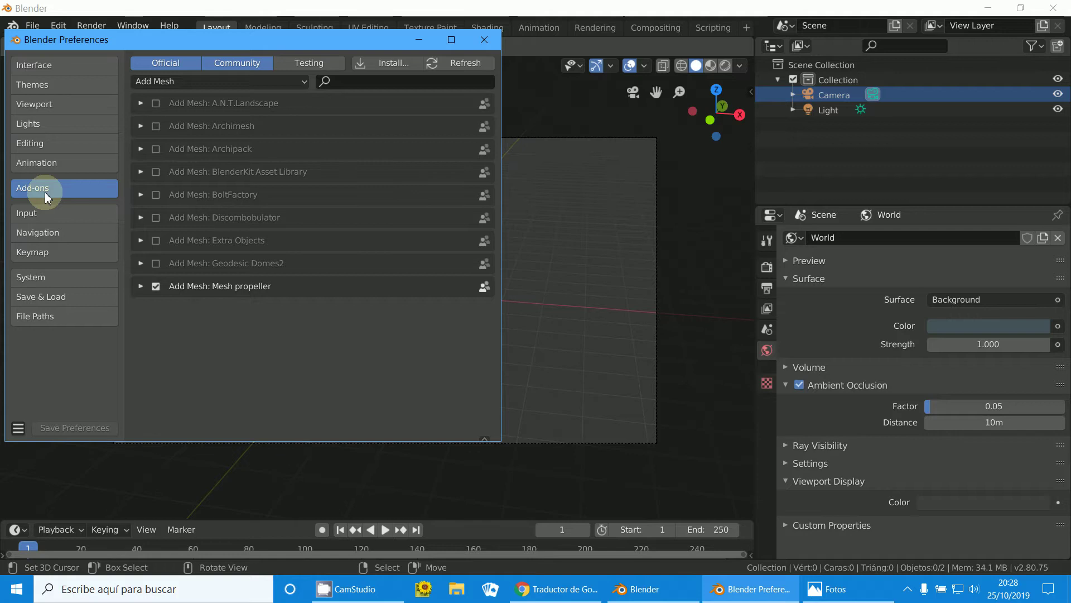
click(252, 81)
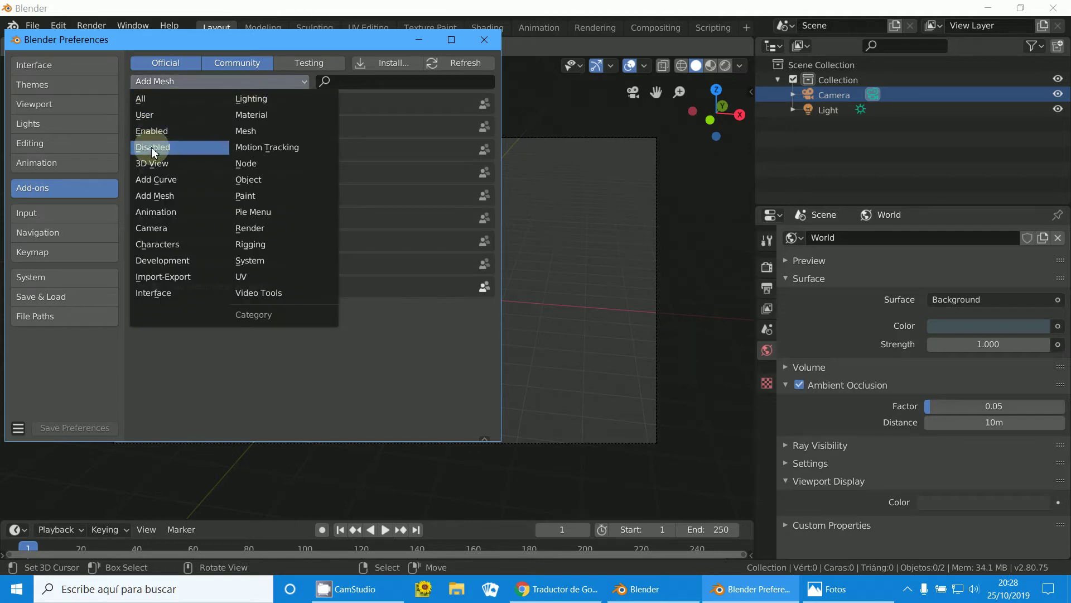
click(155, 196)
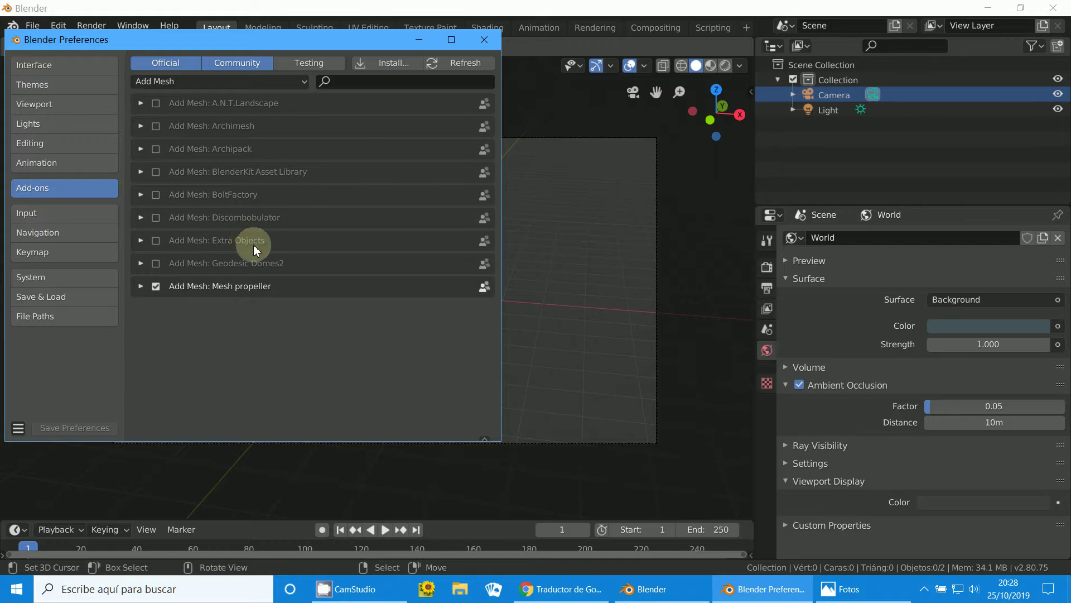
click(156, 241)
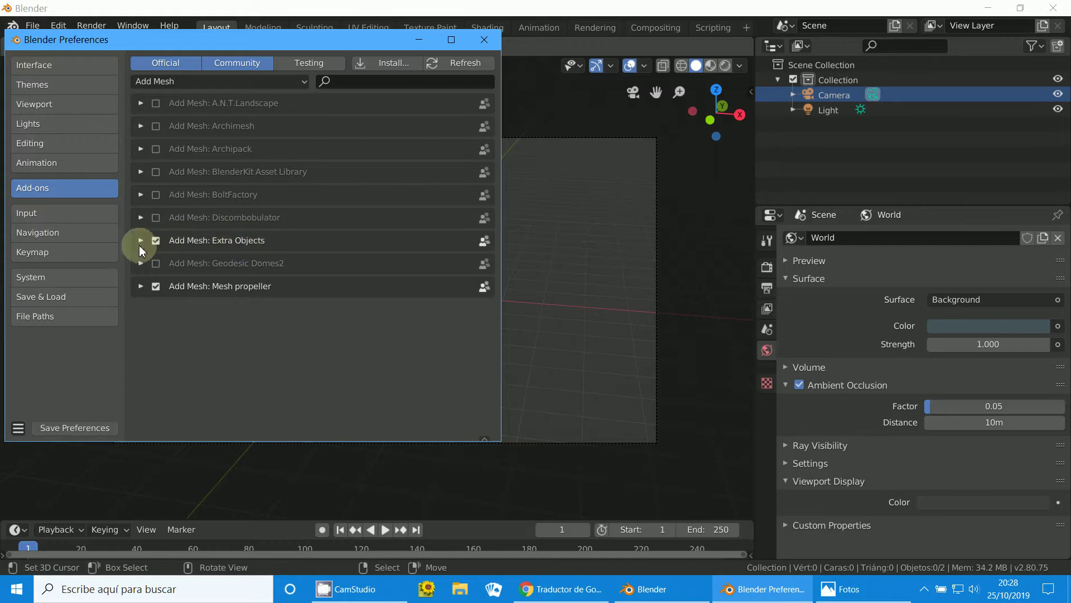
Step: Save the preferences and close the Preferences window
click(23, 428)
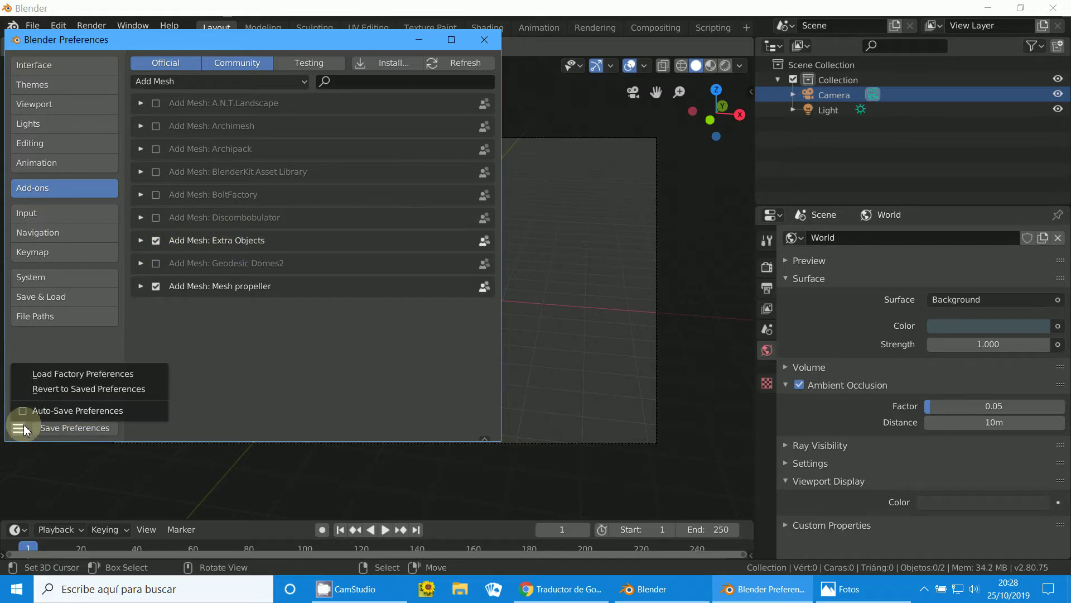
click(182, 407)
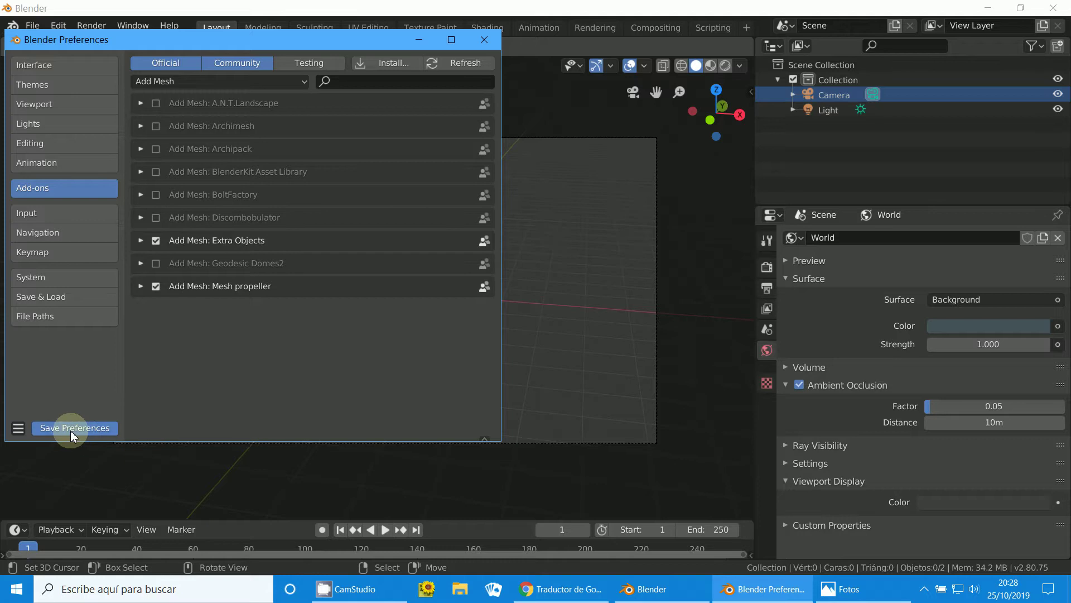
click(70, 428)
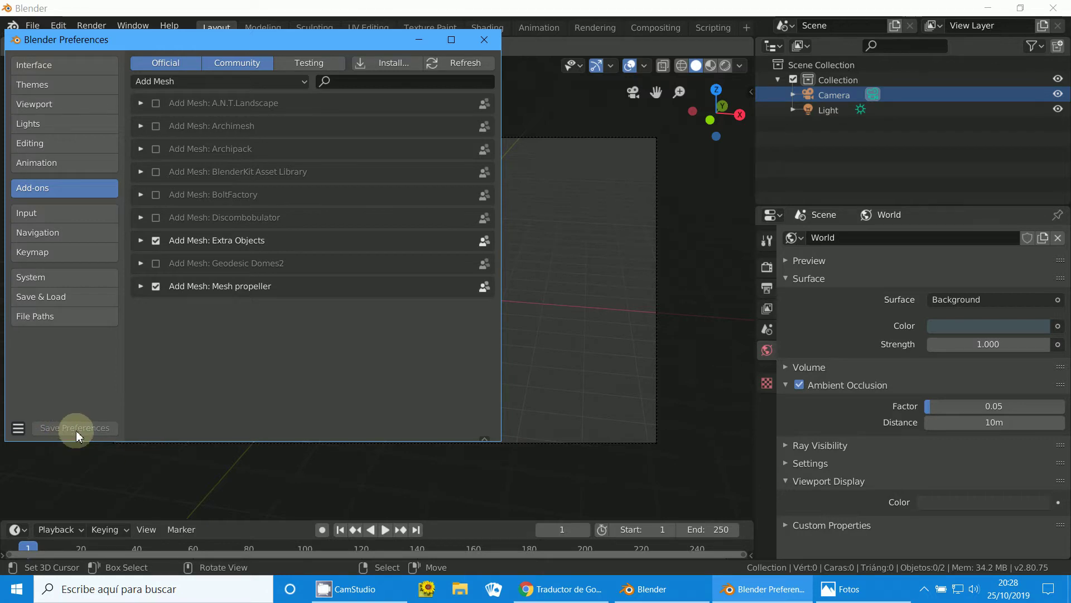
click(483, 41)
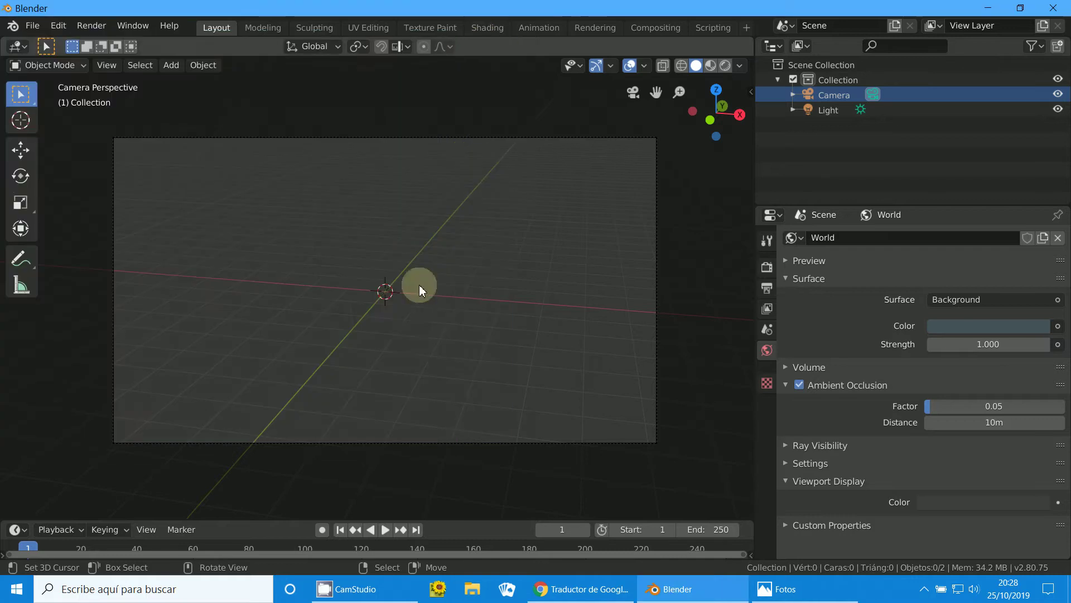
Step: Add a Brilliant Diamond mesh (dobj) from Add > Mesh > Extras > Diamonds
click(172, 65)
mouse_move(222, 82)
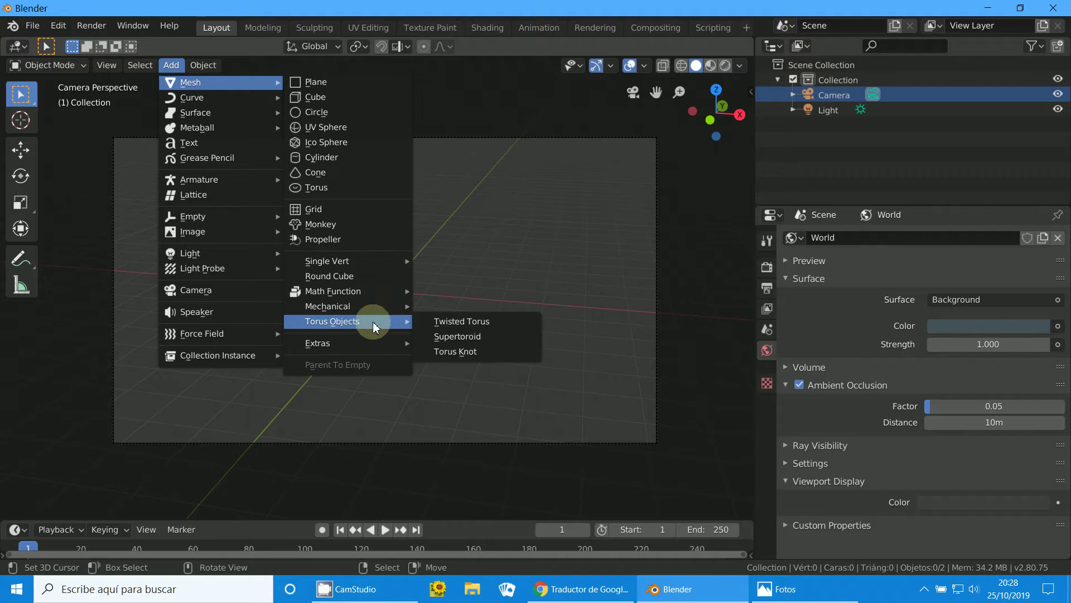
mouse_move(347, 343)
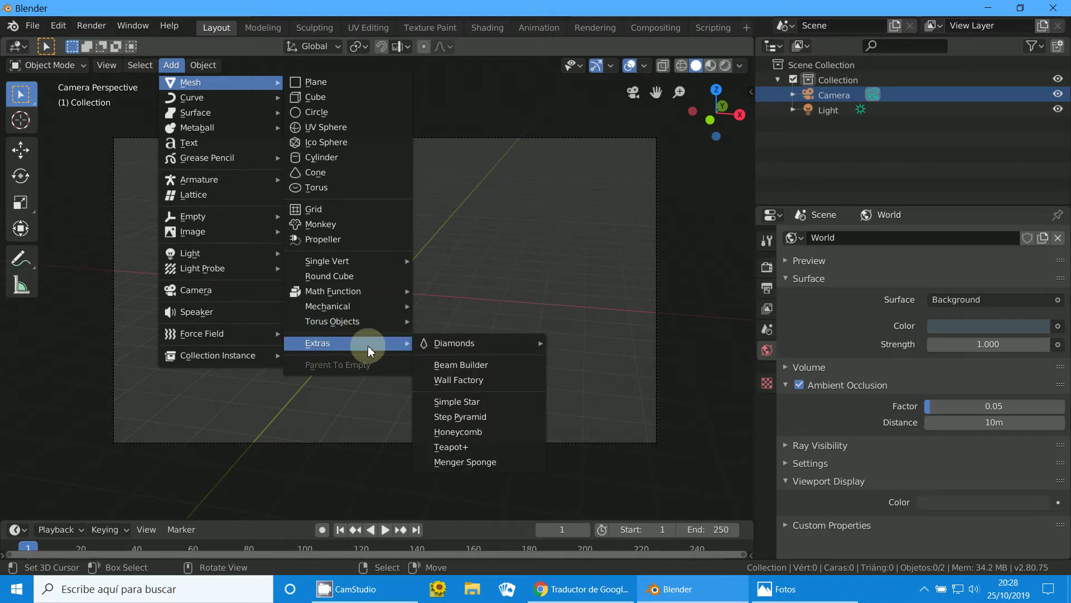
mouse_move(468, 343)
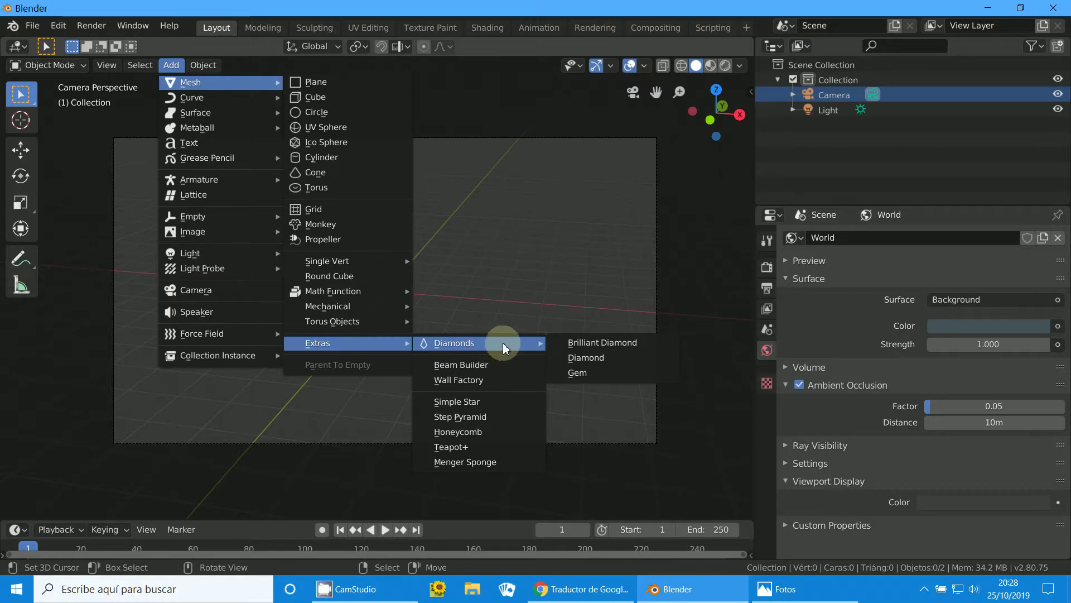
click(598, 347)
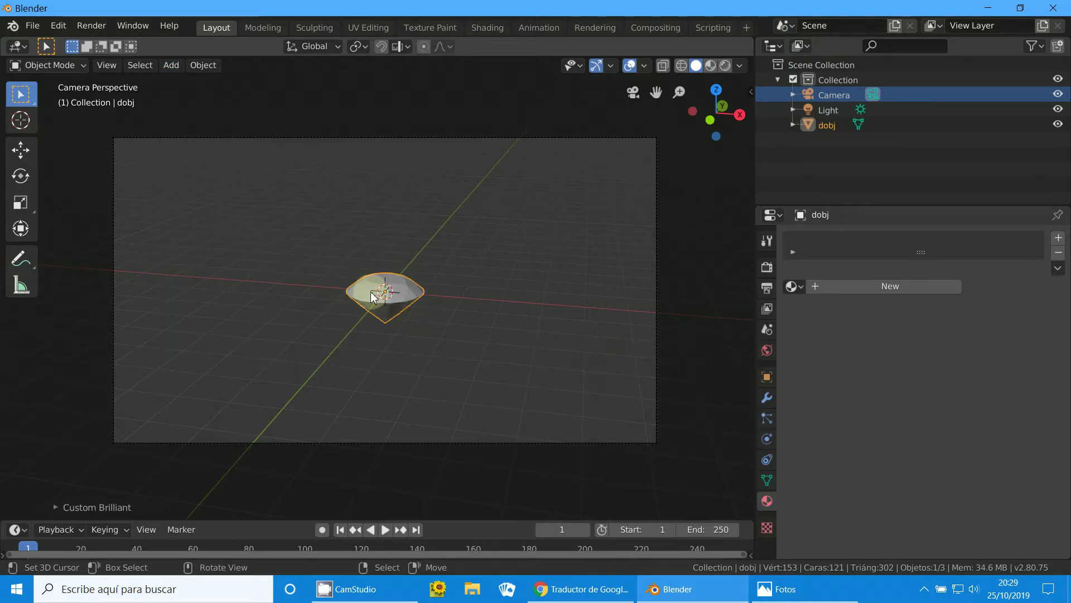
Step: Give the brilliant gem 12 segments, an adjusted table width and a deeper pavilion
click(58, 509)
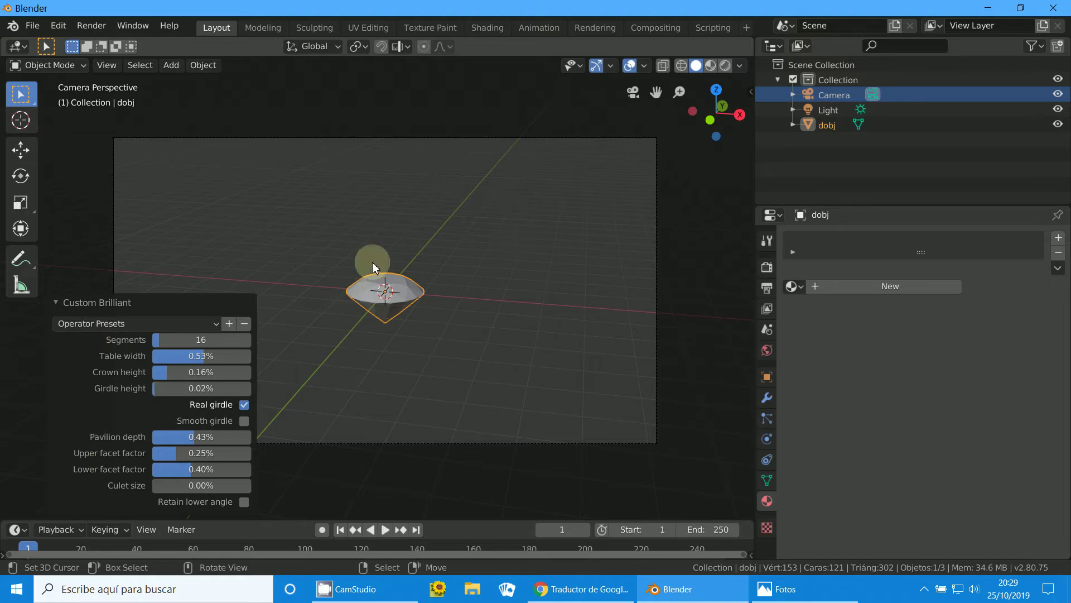
scroll(448, 303, up, 3)
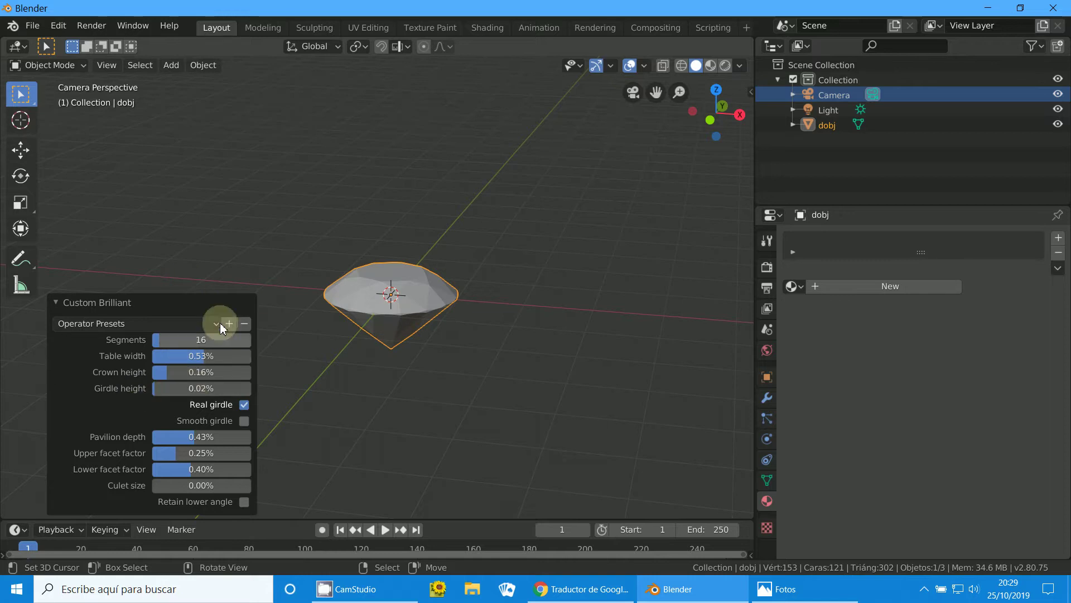
click(162, 340)
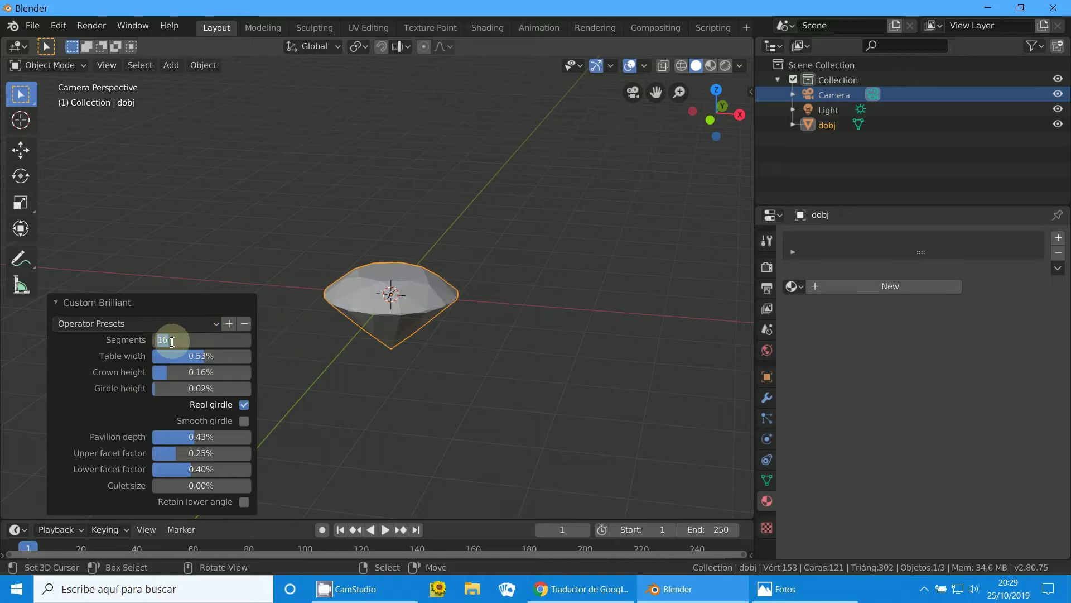
text(12)
key(Return)
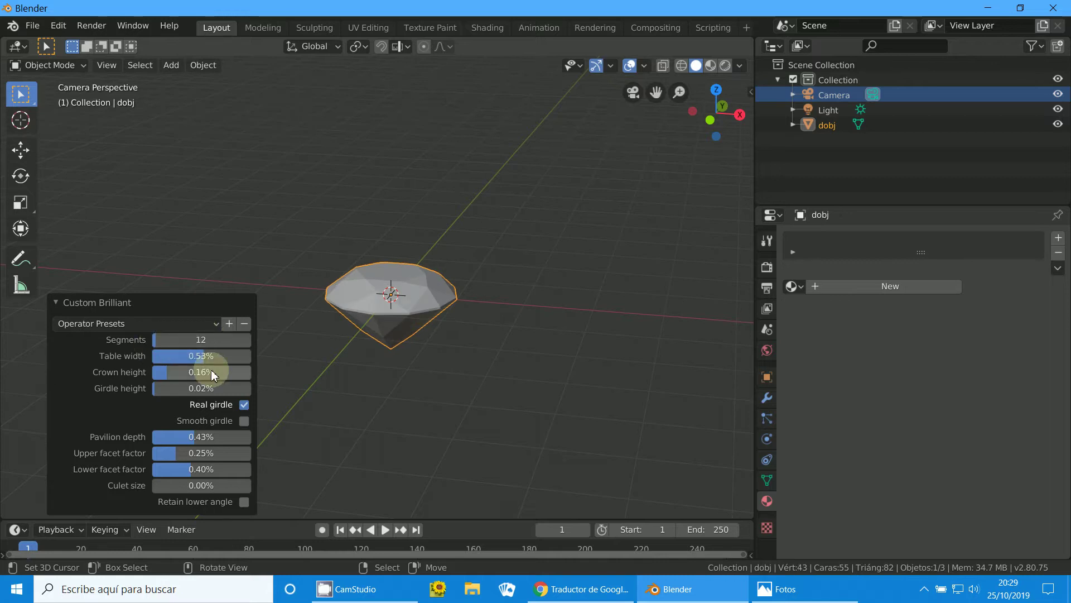
drag(192, 356, 209, 356)
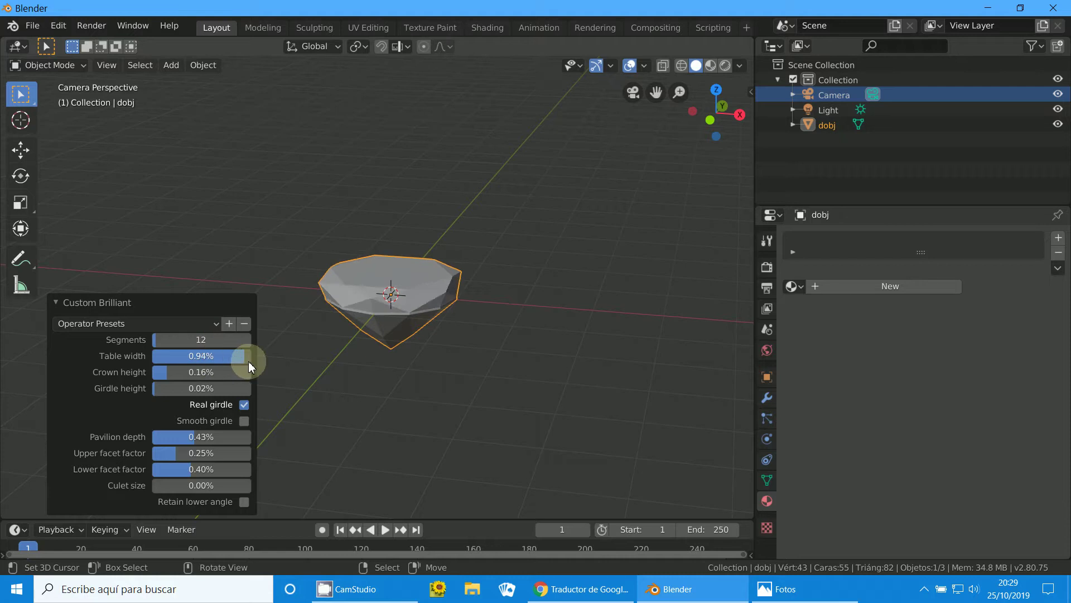
mouse_move(249, 360)
mouse_down()
mouse_move(186, 359)
mouse_move(166, 371)
mouse_move(168, 388)
mouse_up()
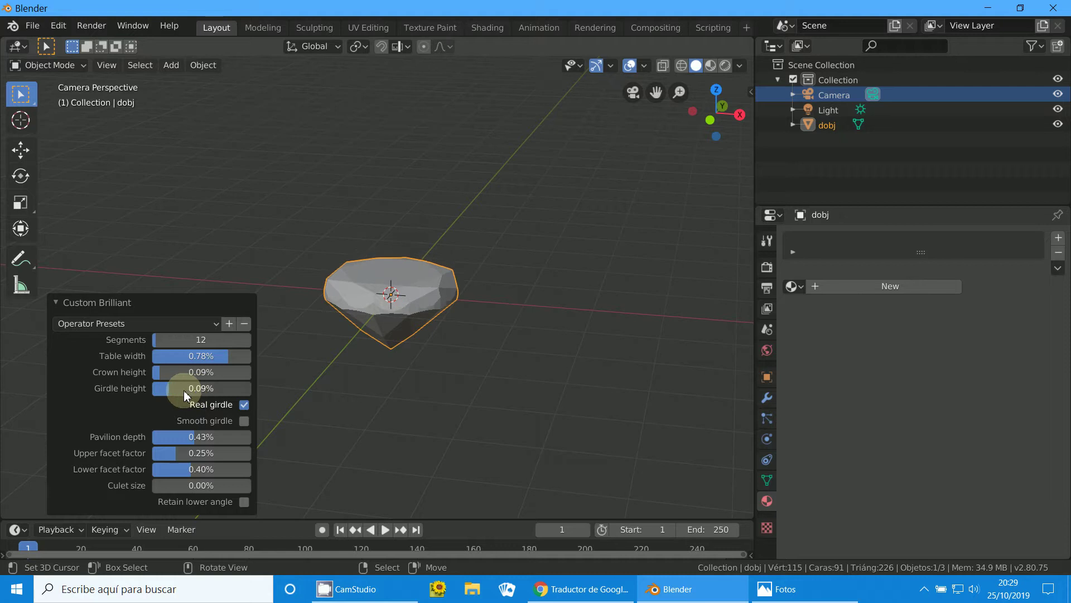
mouse_move(196, 439)
mouse_down()
mouse_move(215, 438)
mouse_move(203, 437)
mouse_move(215, 456)
mouse_move(169, 454)
mouse_move(211, 473)
mouse_move(198, 482)
mouse_up()
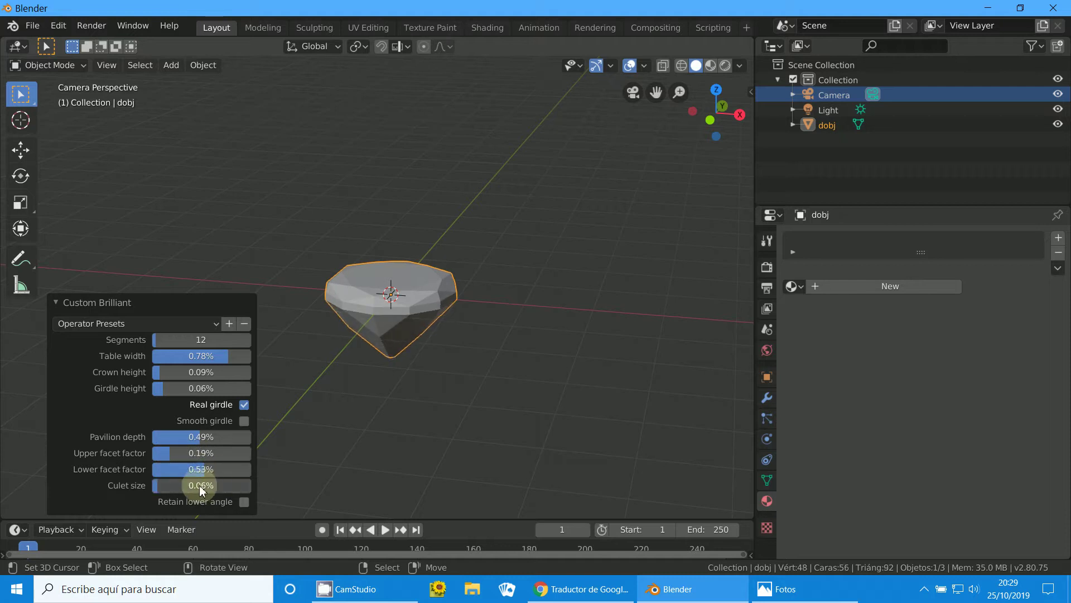
Step: Place the 3D cursor on the floor grid and delete the brilliant gem
click(422, 326)
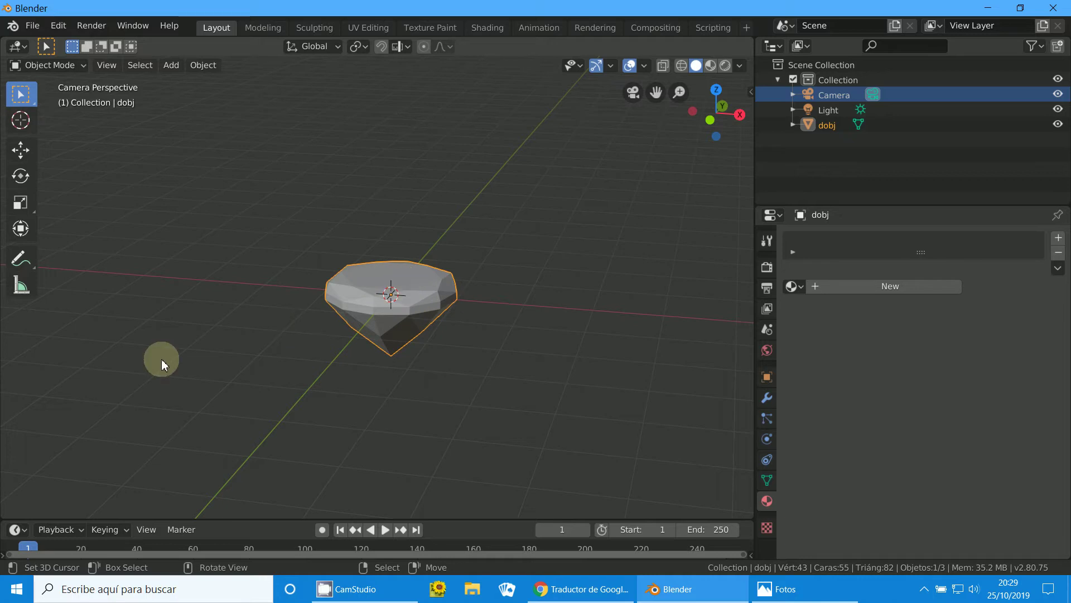
shift+right_click(166, 385)
key(Delete)
Step: Add a plain Diamond mesh and raise it to 12 segments
click(172, 64)
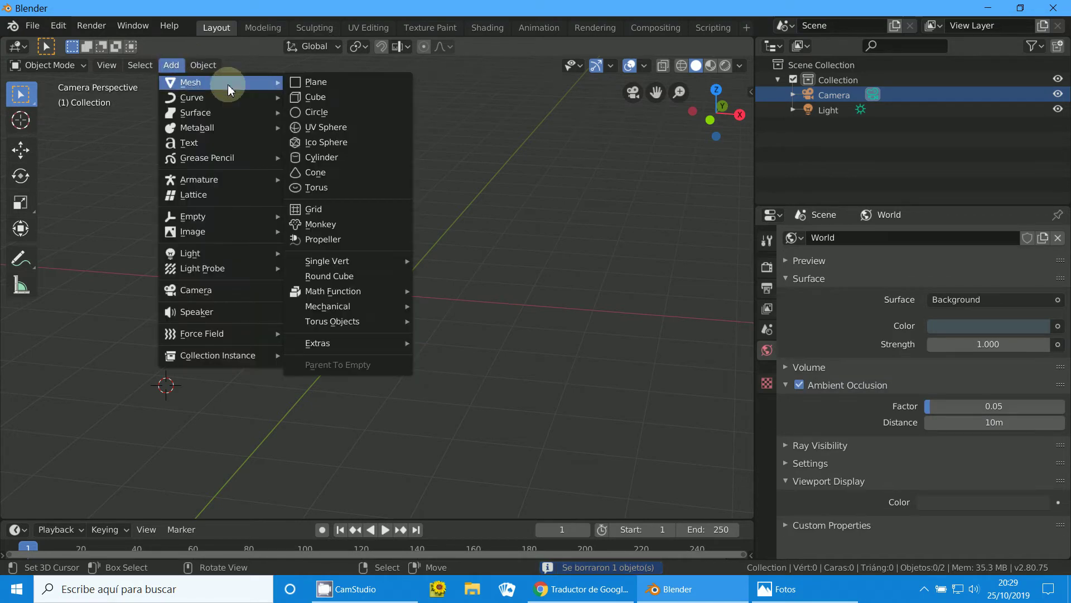
mouse_move(318, 343)
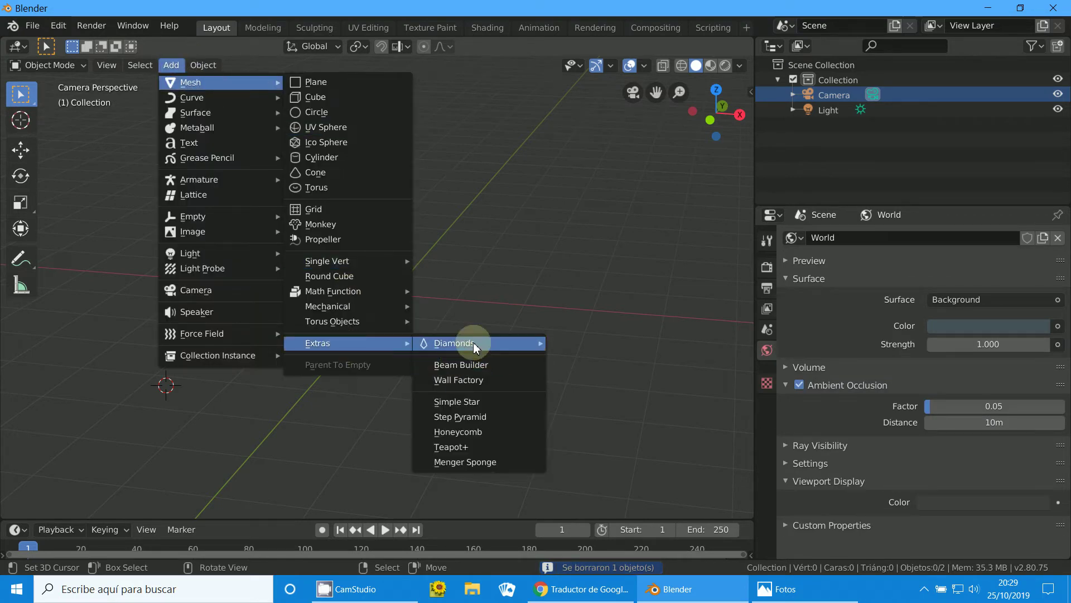
mouse_move(477, 343)
click(580, 356)
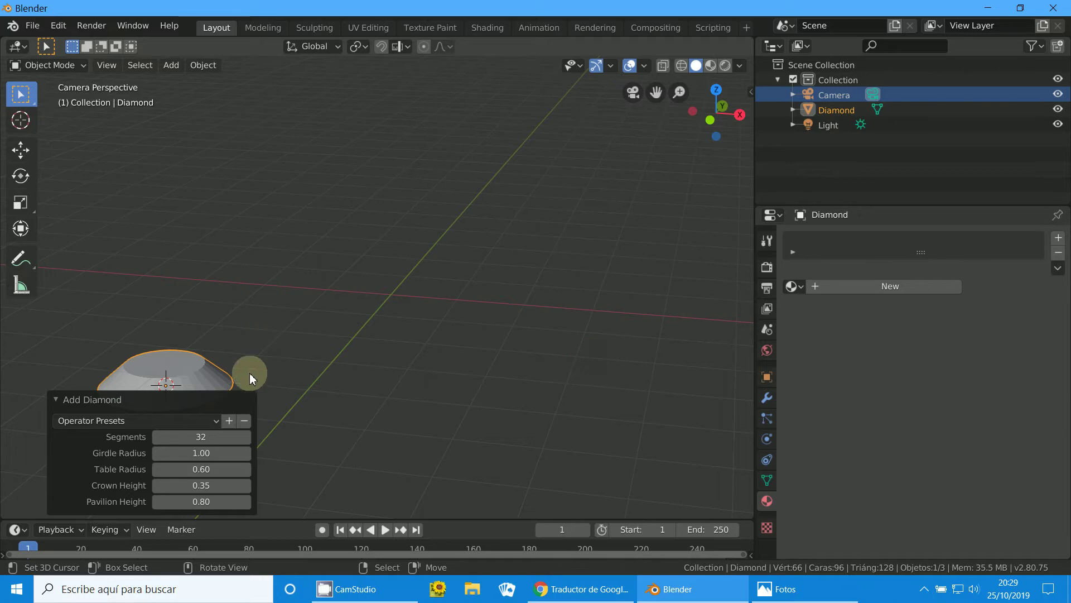
drag(201, 437, 162, 436)
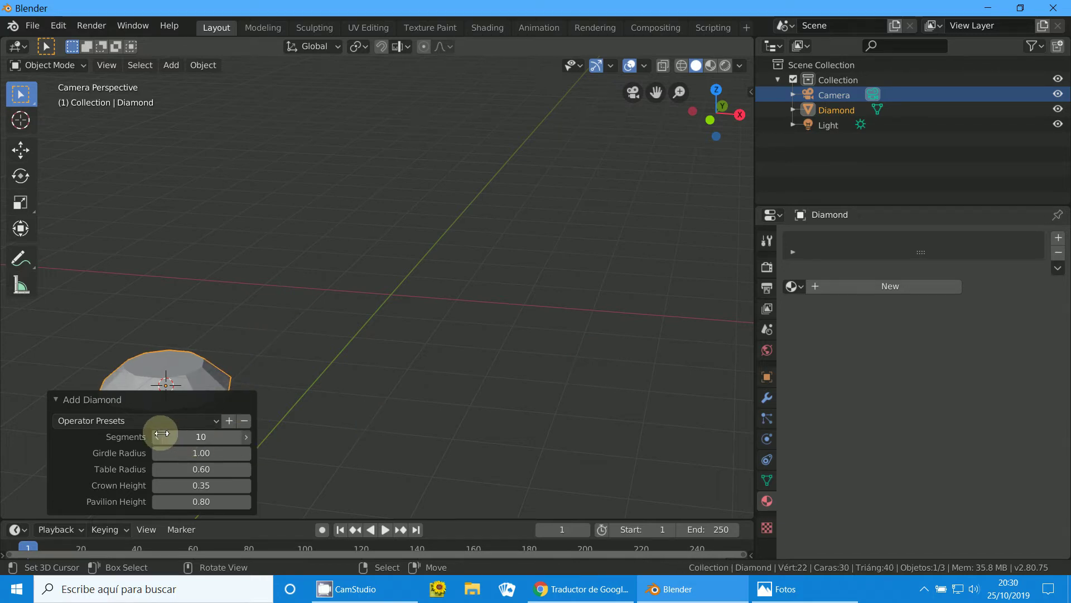
shift+middle_drag(279, 410, 447, 312)
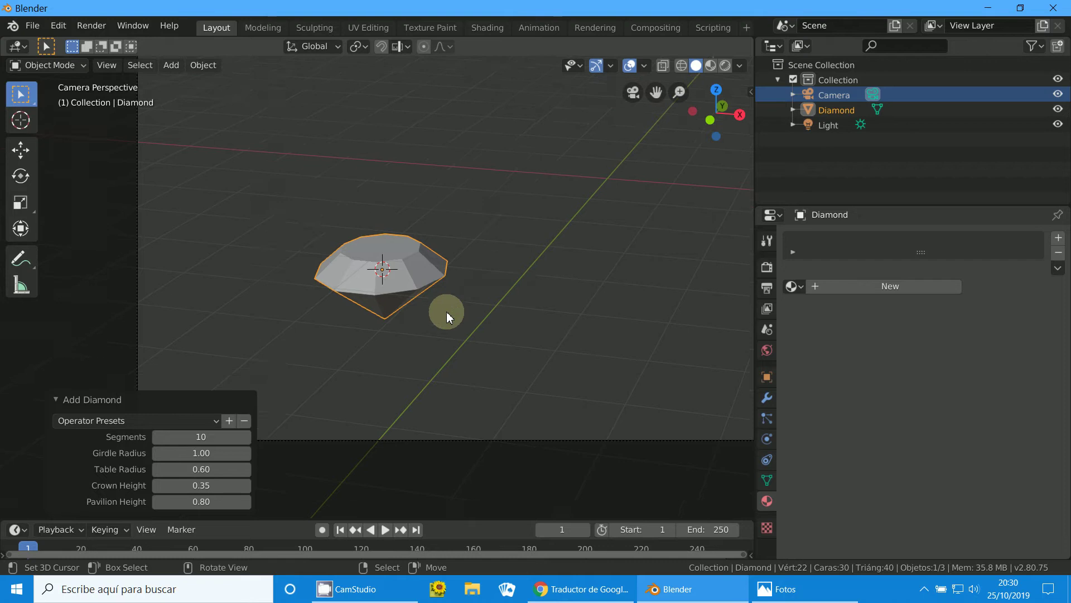
scroll(290, 385, up, 2)
click(246, 436)
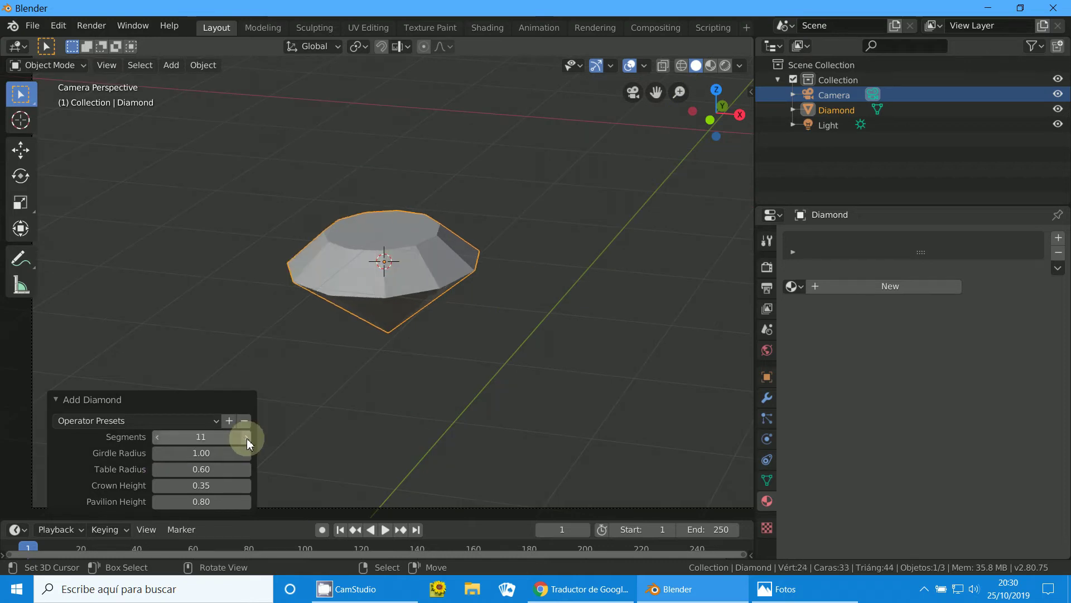
Step: Set the diamond's table radius to 0.48 and pavilion height to 0.74, then delete it
mouse_move(212, 471)
mouse_down()
mouse_move(221, 506)
mouse_move(211, 501)
mouse_up()
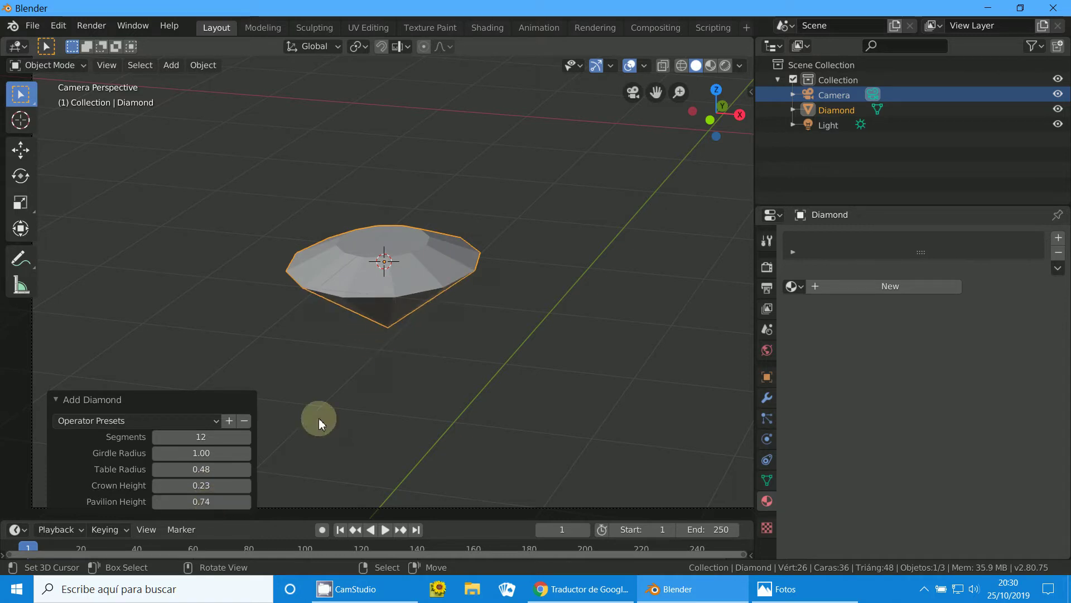
click(396, 296)
key(Delete)
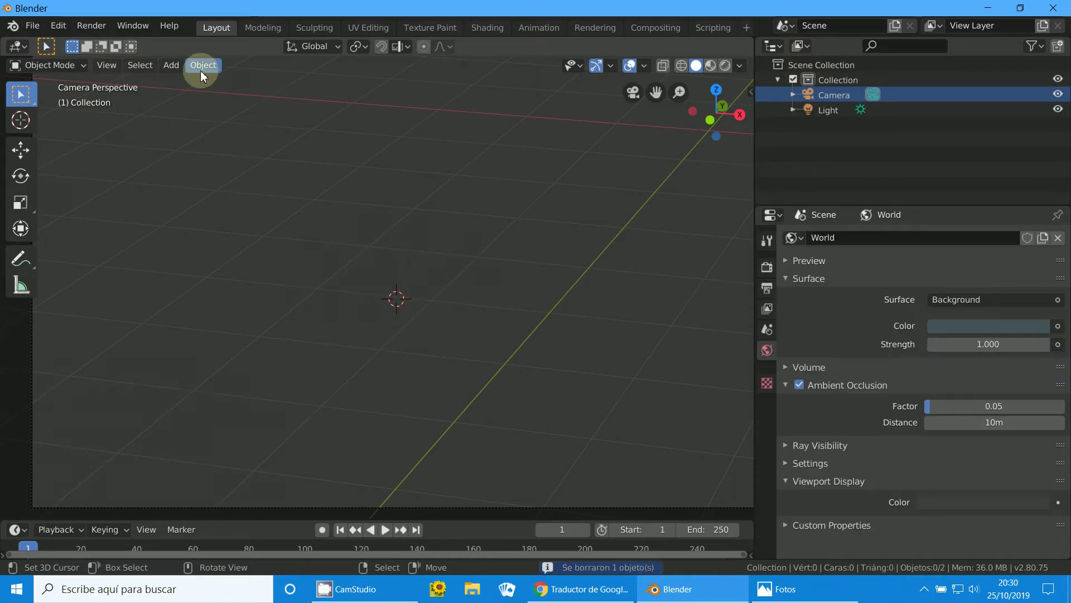
Step: Add a Gem, try table radius 0.24 and 5 segments, then delete it
click(172, 65)
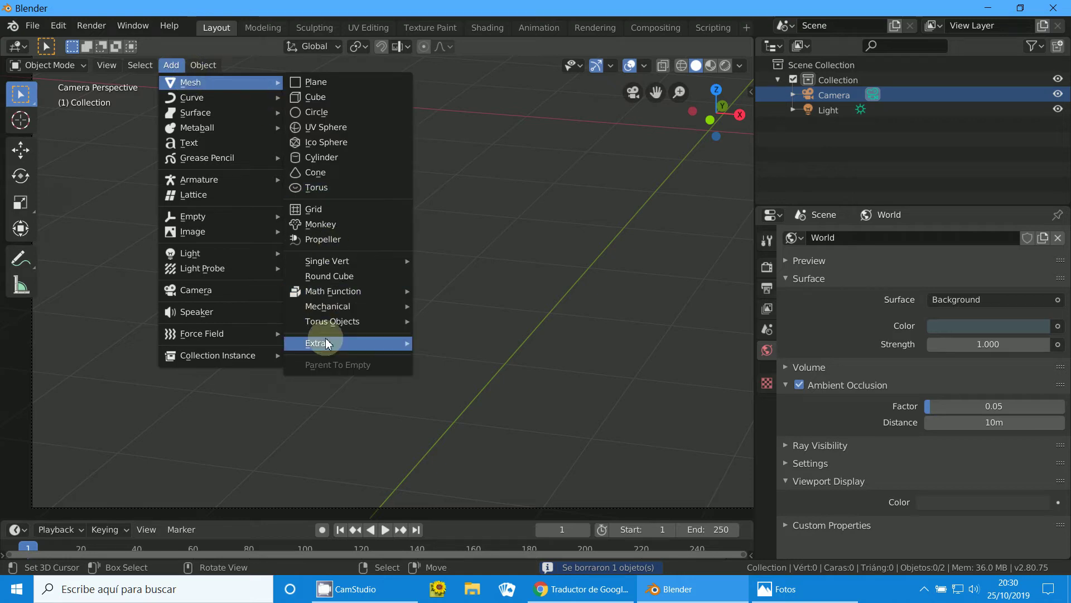
click(578, 373)
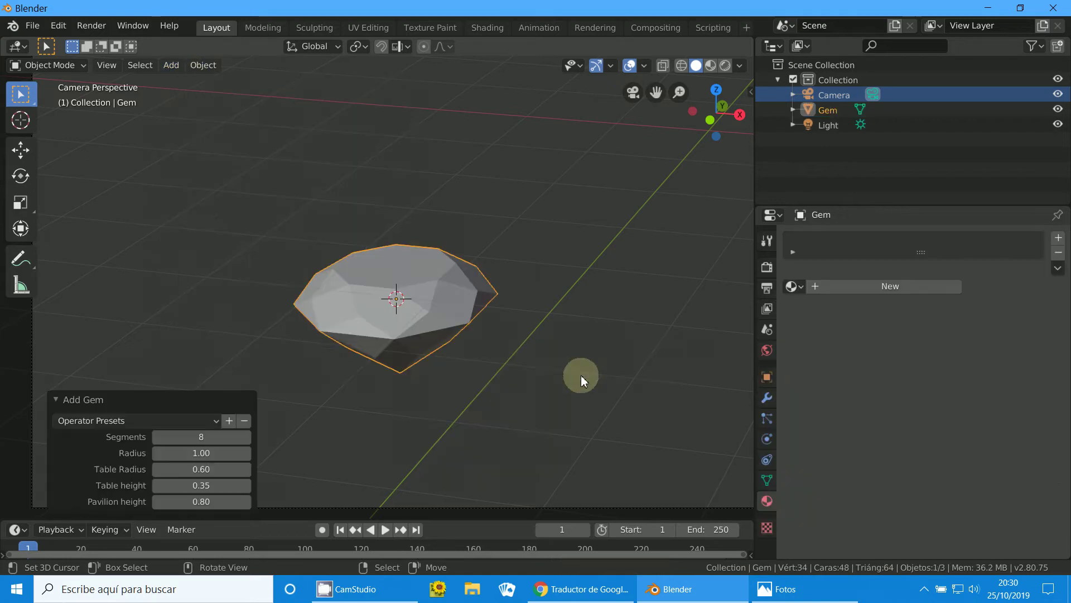
click(185, 403)
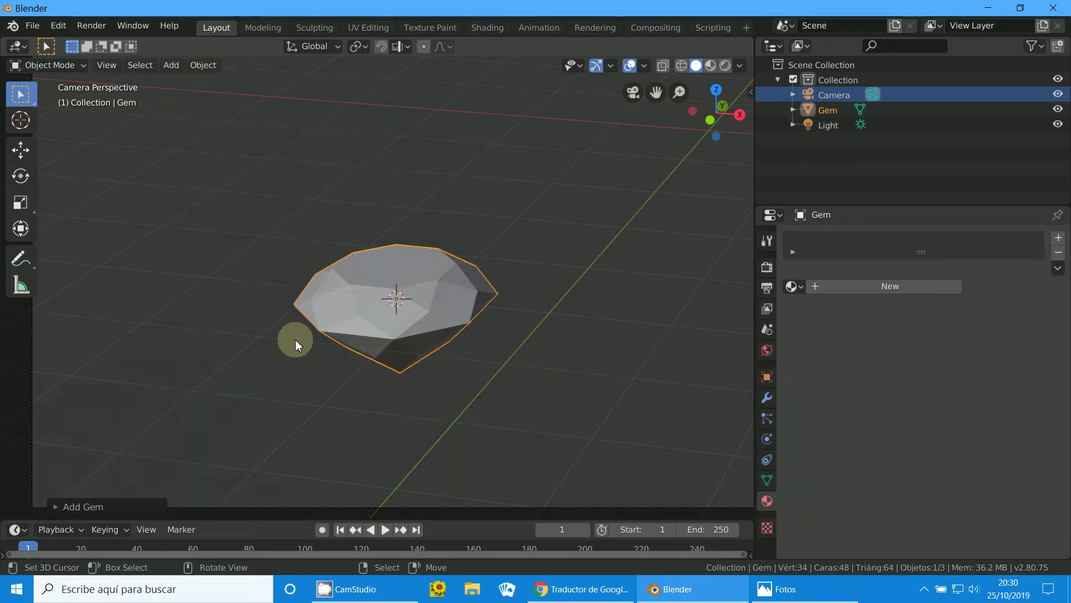
click(62, 505)
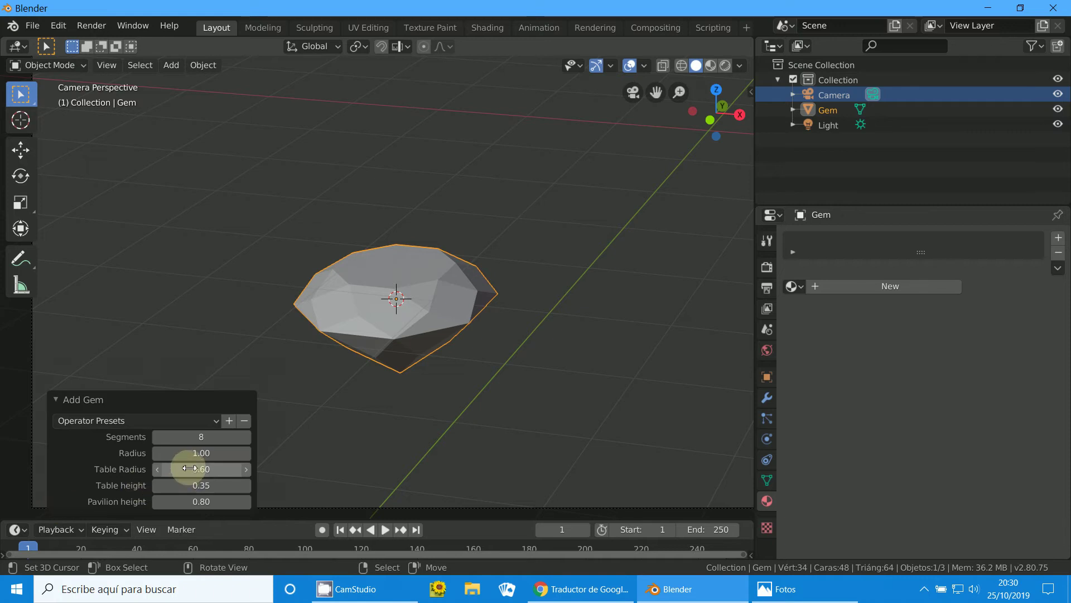
drag(190, 469, 191, 470)
text(0.24)
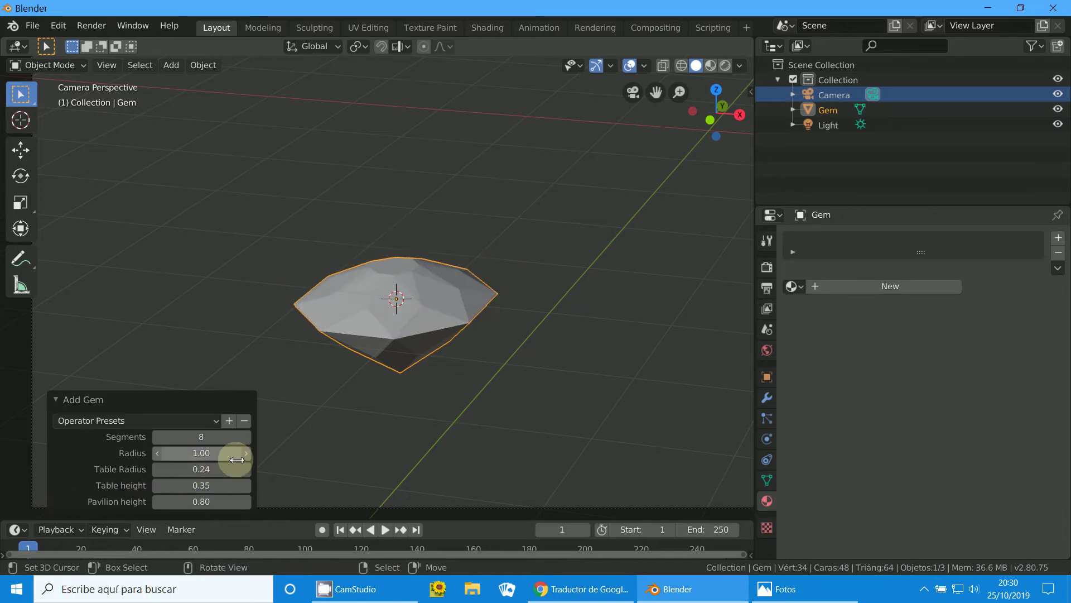
drag(219, 437, 222, 439)
text(5)
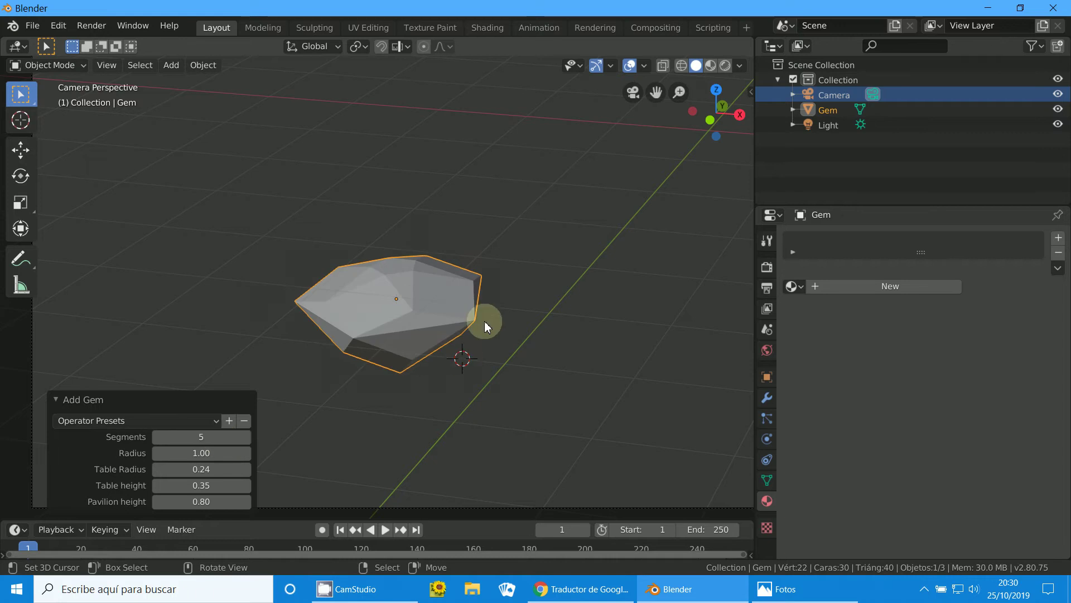
key(Delete)
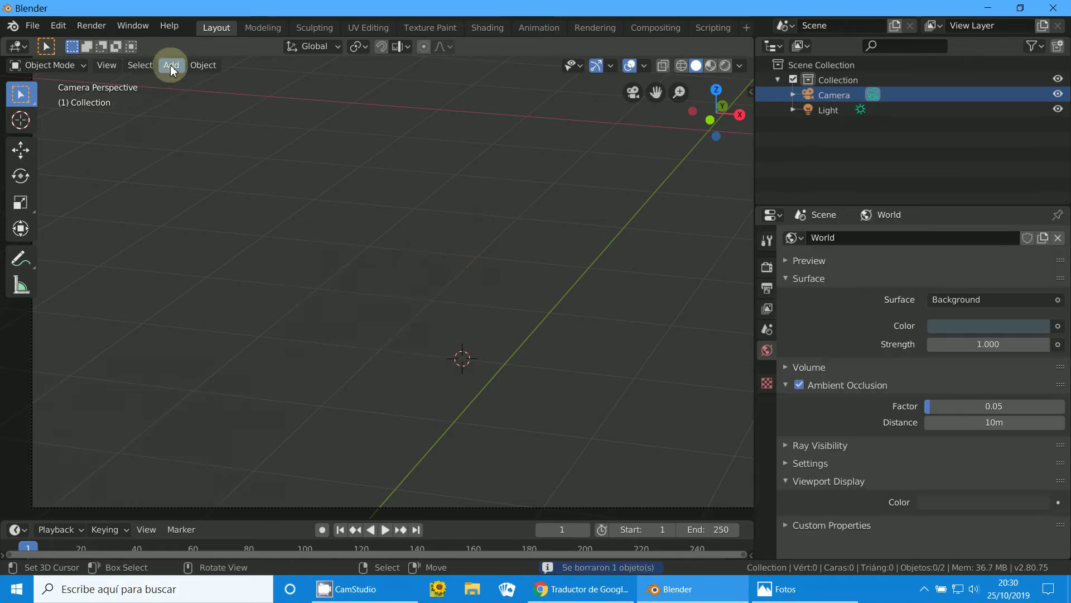
Step: Add a Beam Builder box-profile beam and zoom in to frame it
click(172, 66)
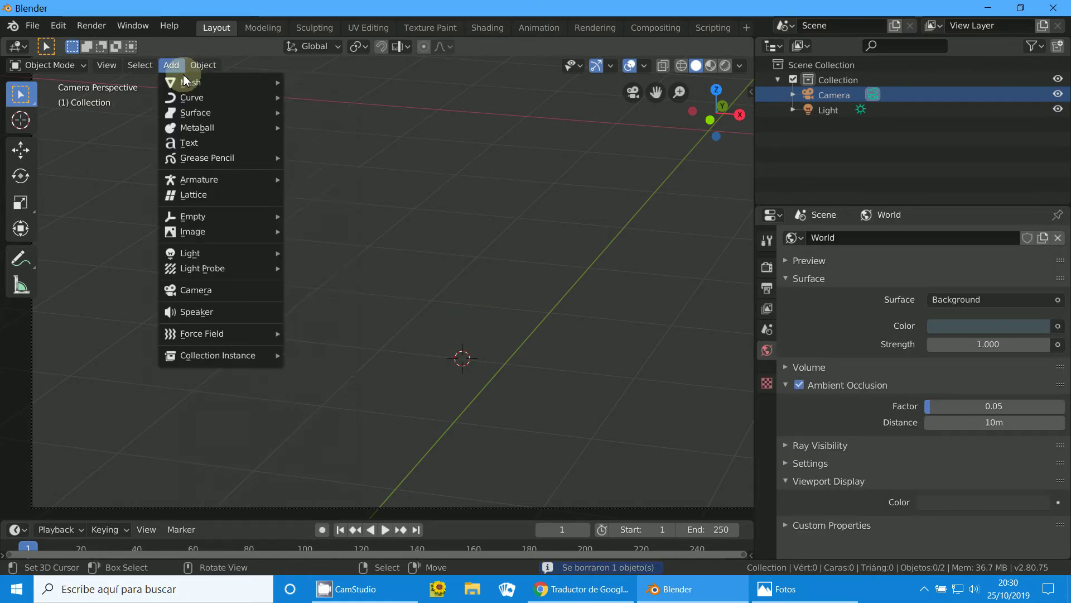
mouse_move(348, 343)
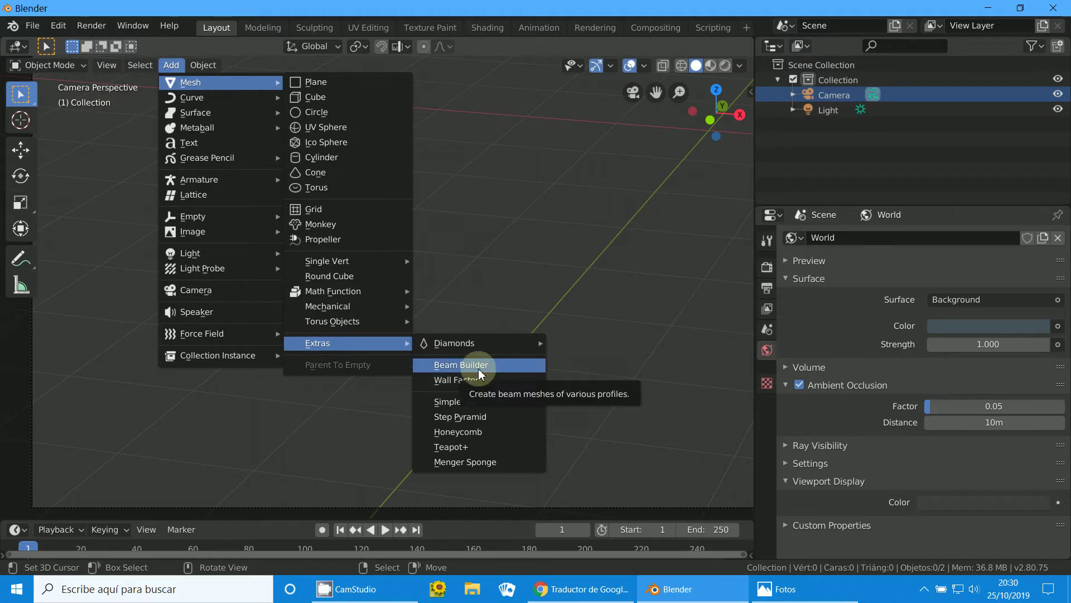
click(480, 368)
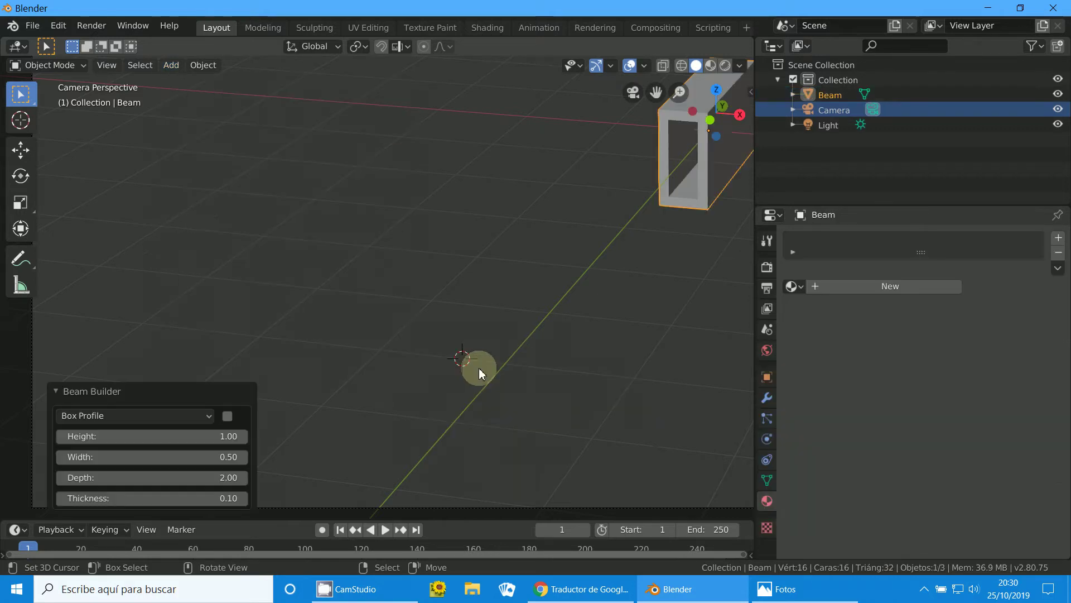
scroll(481, 369, down, 4)
shift+middle_drag(533, 300, 471, 334)
scroll(479, 333, up, 3)
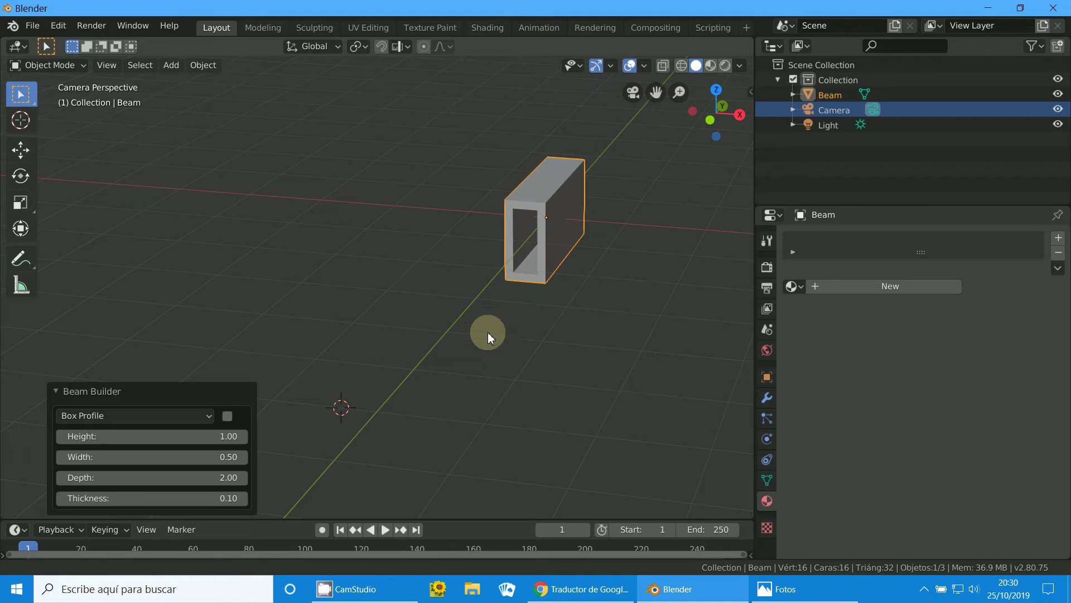
scroll(457, 343, up, 2)
scroll(436, 359, up, 1)
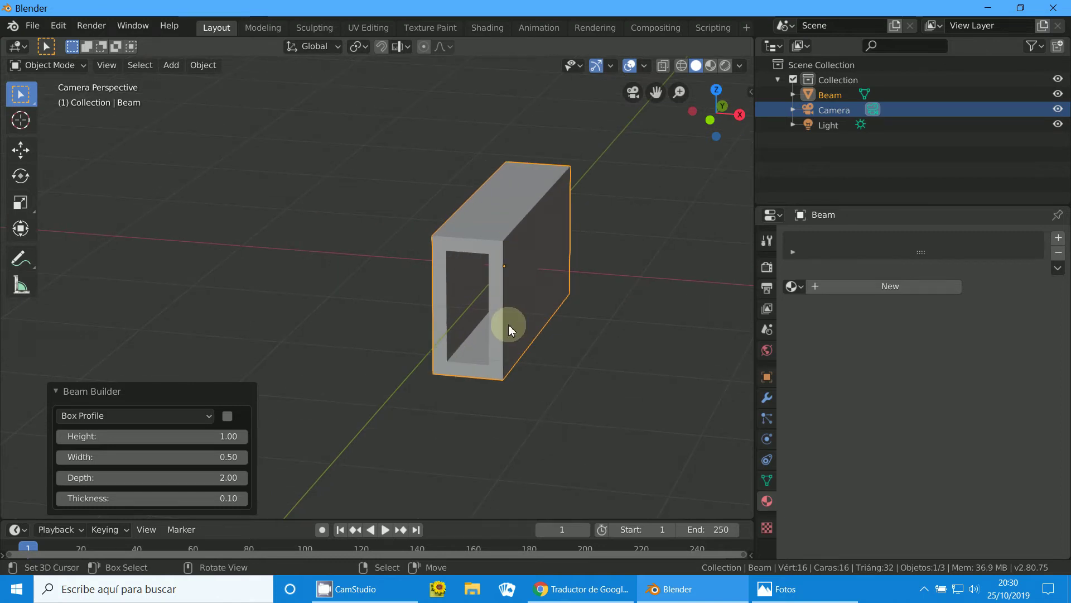
scroll(524, 314, up, 1)
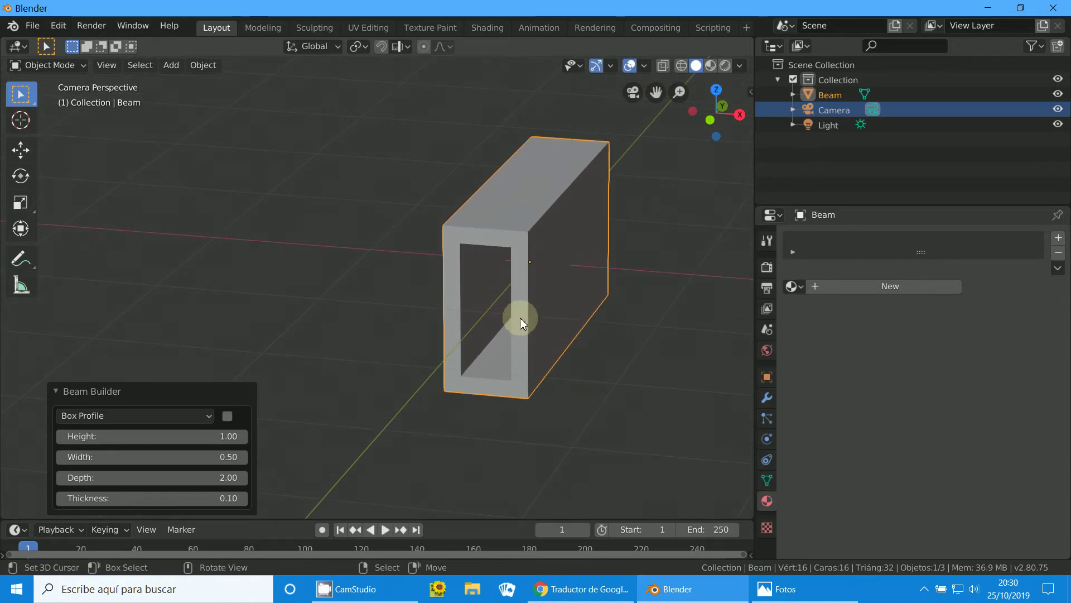
shift+middle_drag(517, 317, 451, 360)
scroll(450, 360, up, 1)
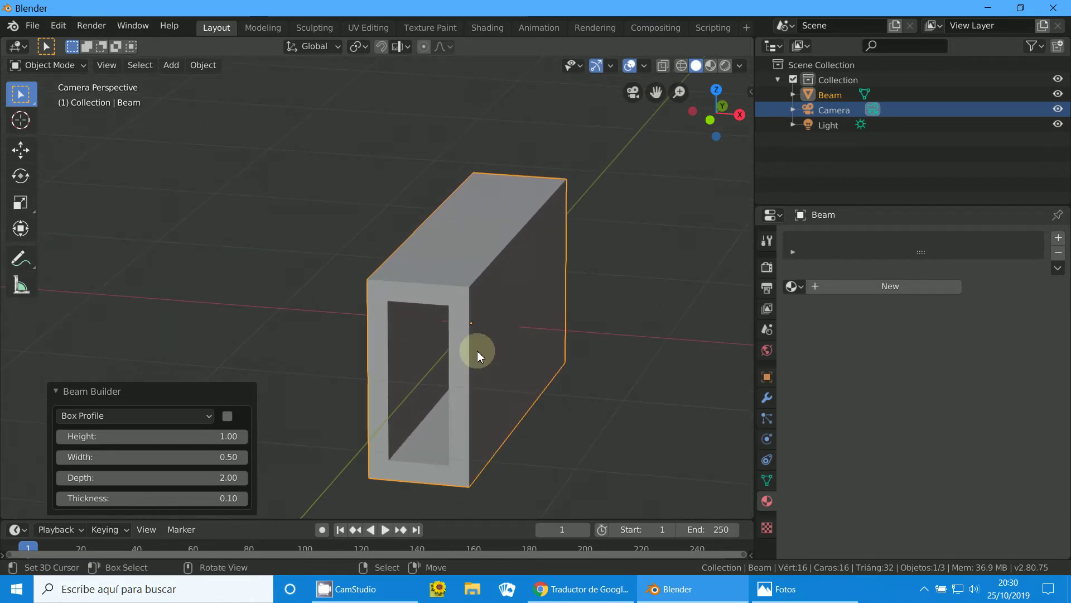
scroll(406, 371, down, 1)
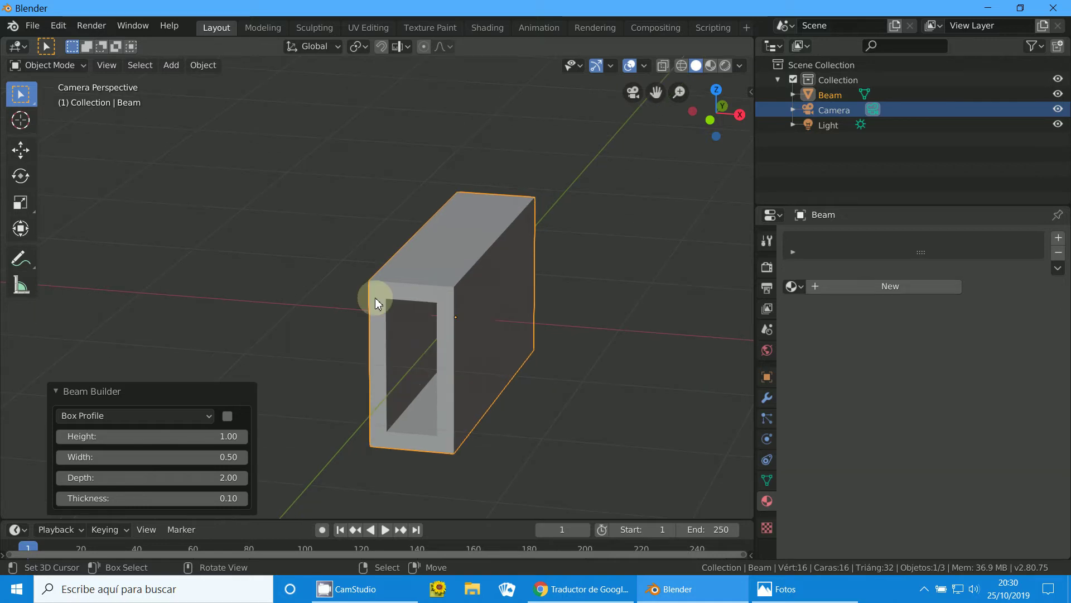
Step: Size the box beam to height 1.30, width 2.00, depth 2.12, thickness 0.19
mouse_move(161, 434)
mouse_down()
mouse_move(192, 462)
mouse_move(155, 456)
mouse_move(172, 479)
mouse_move(150, 478)
mouse_move(172, 475)
mouse_move(158, 475)
mouse_move(167, 461)
mouse_move(151, 459)
mouse_up()
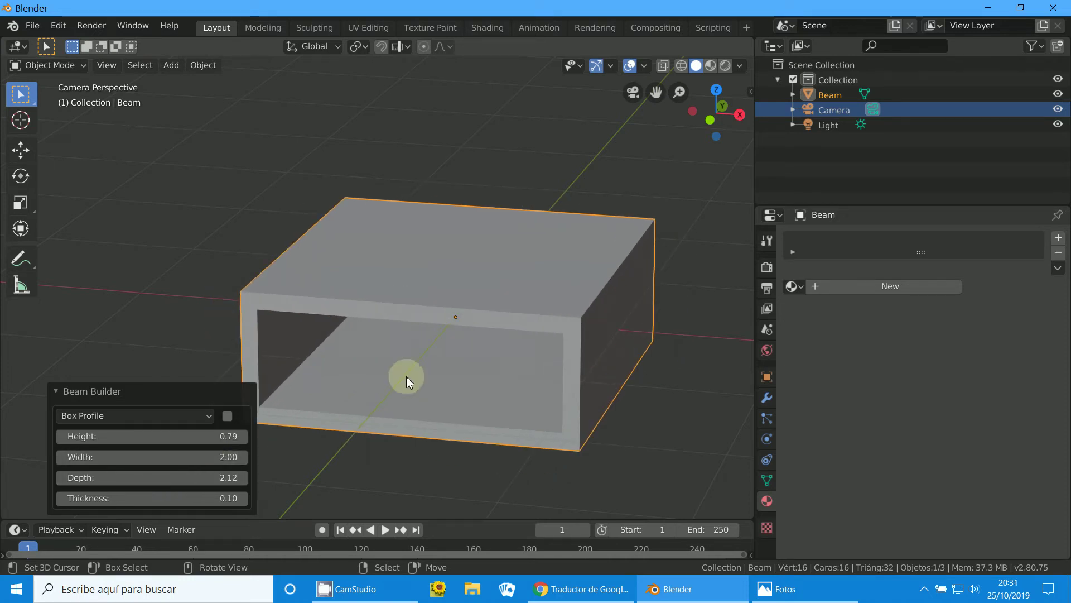
drag(222, 437, 229, 437)
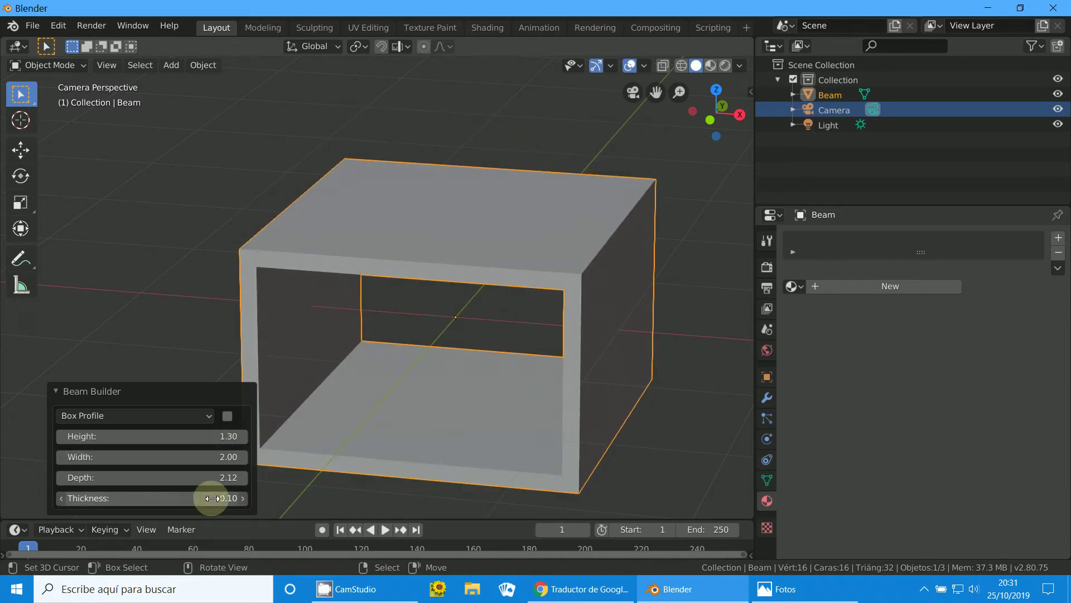
drag(212, 498, 220, 497)
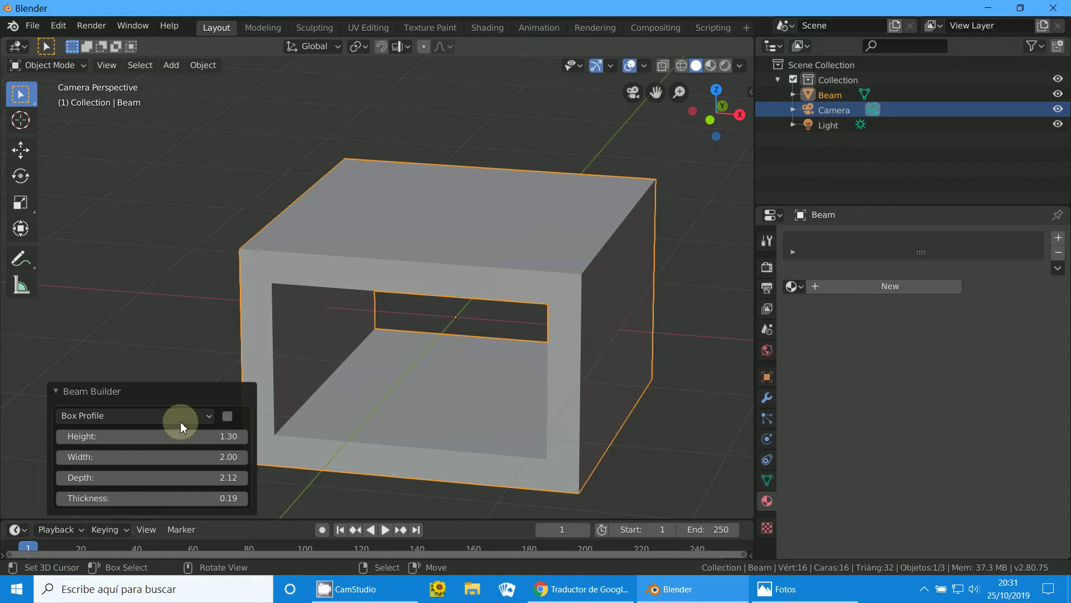
click(129, 416)
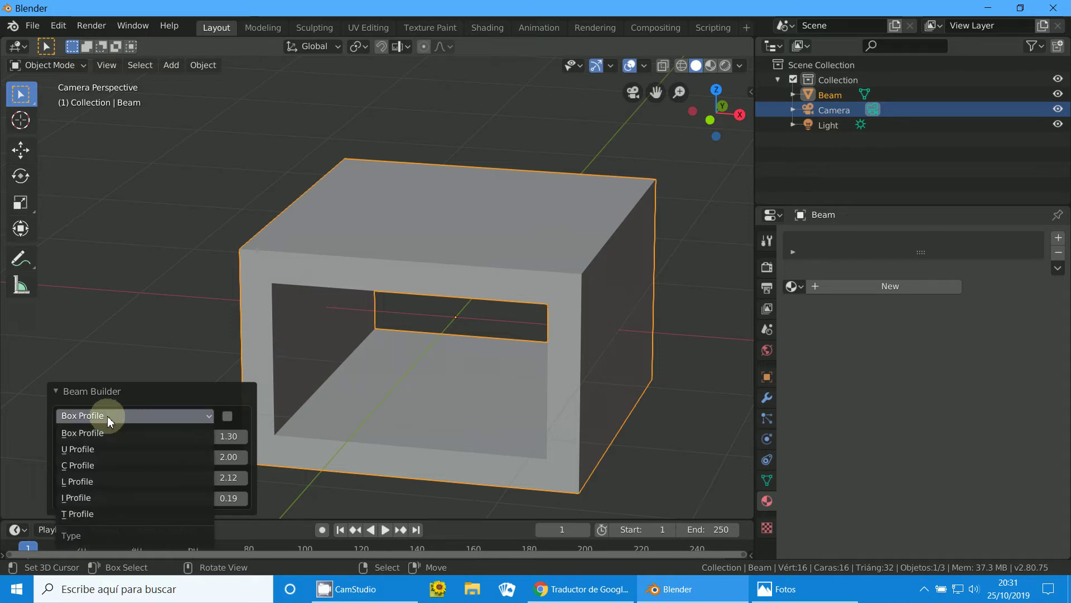
Step: Switch the beam to a U profile with lower height and 0.07 walls
click(73, 452)
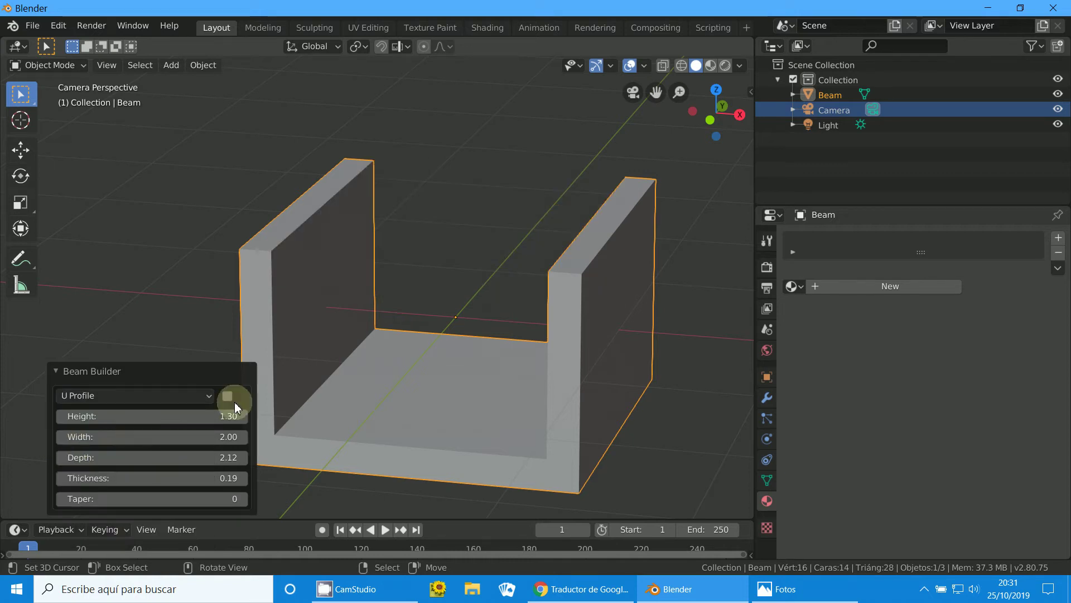
mouse_move(173, 421)
mouse_down()
mouse_move(160, 418)
mouse_move(179, 438)
mouse_up()
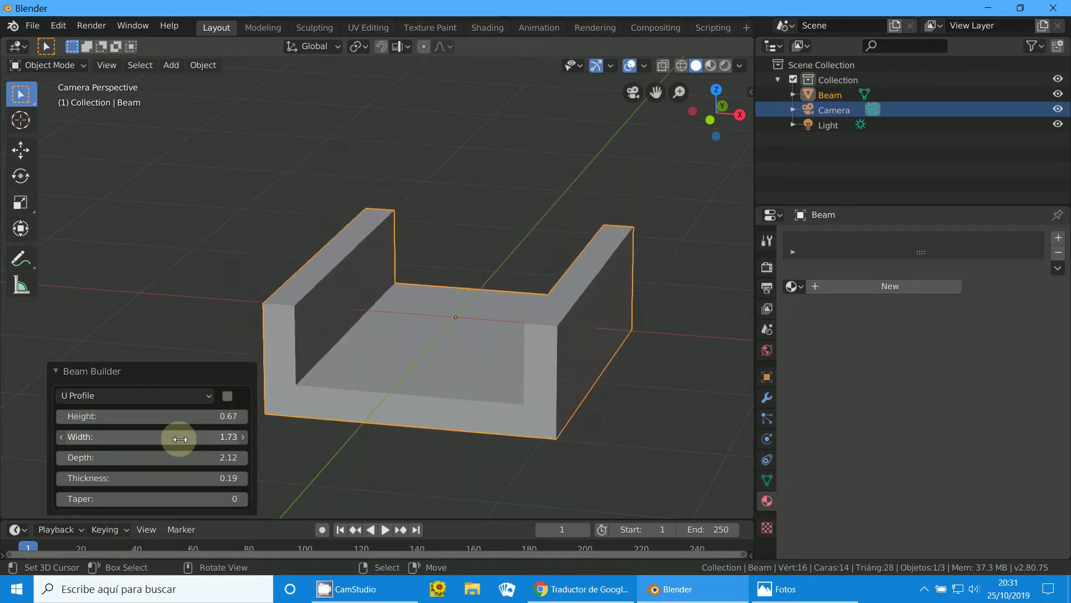
click(180, 497)
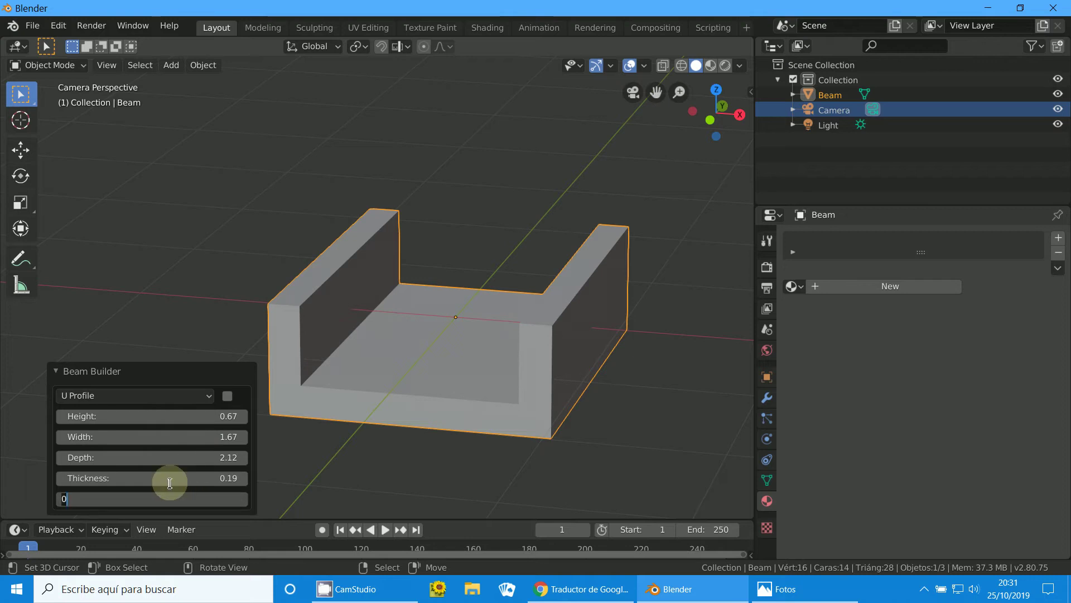
drag(186, 479, 186, 482)
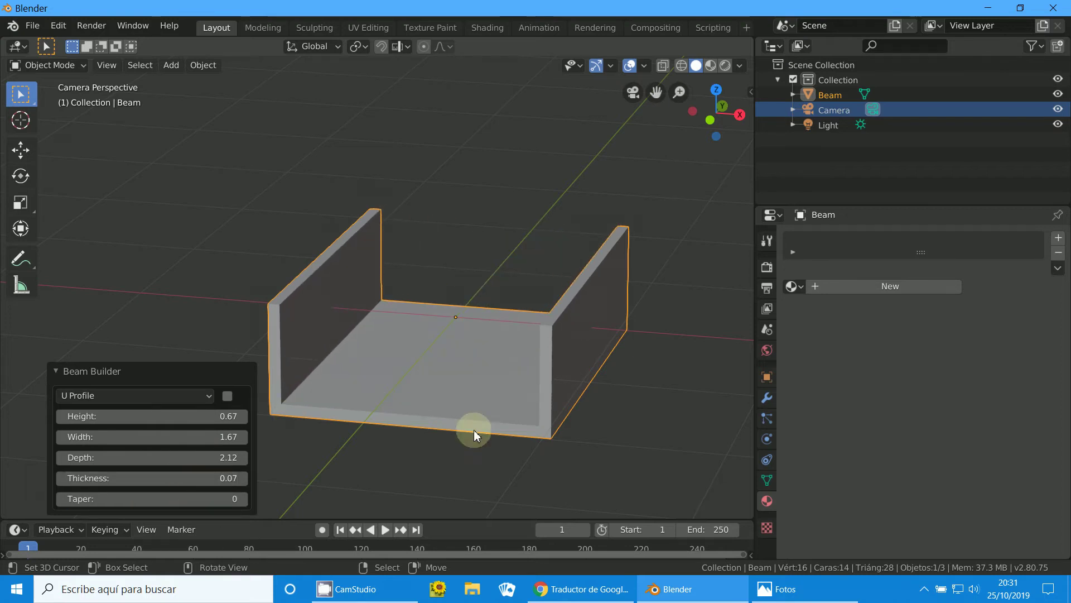
Step: Try a C profile, then settle on an L profile with height 1.36
click(83, 395)
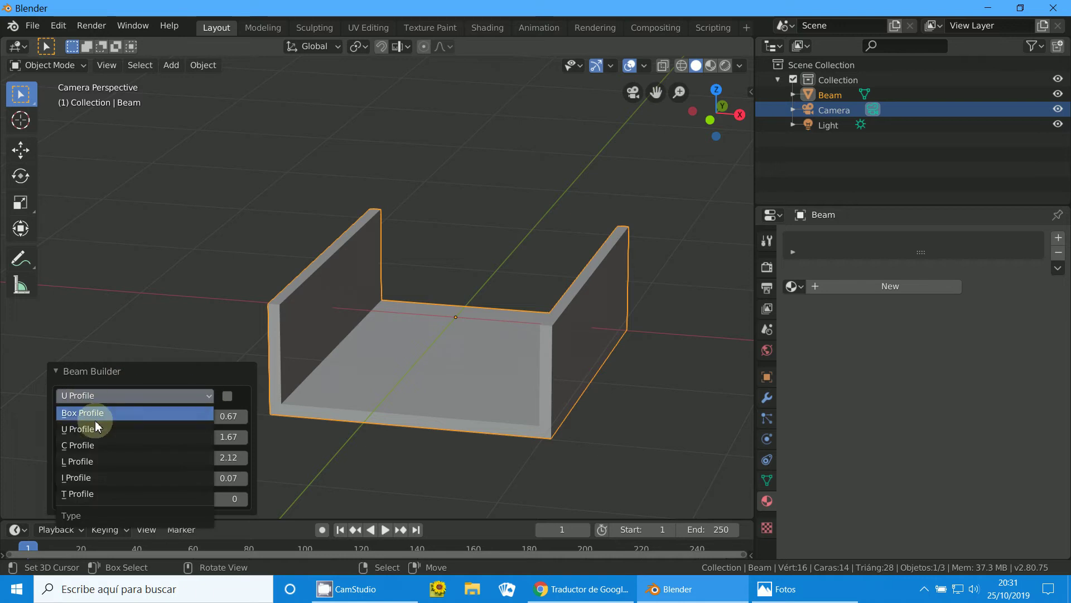
click(96, 444)
middle_drag(527, 383, 409, 375)
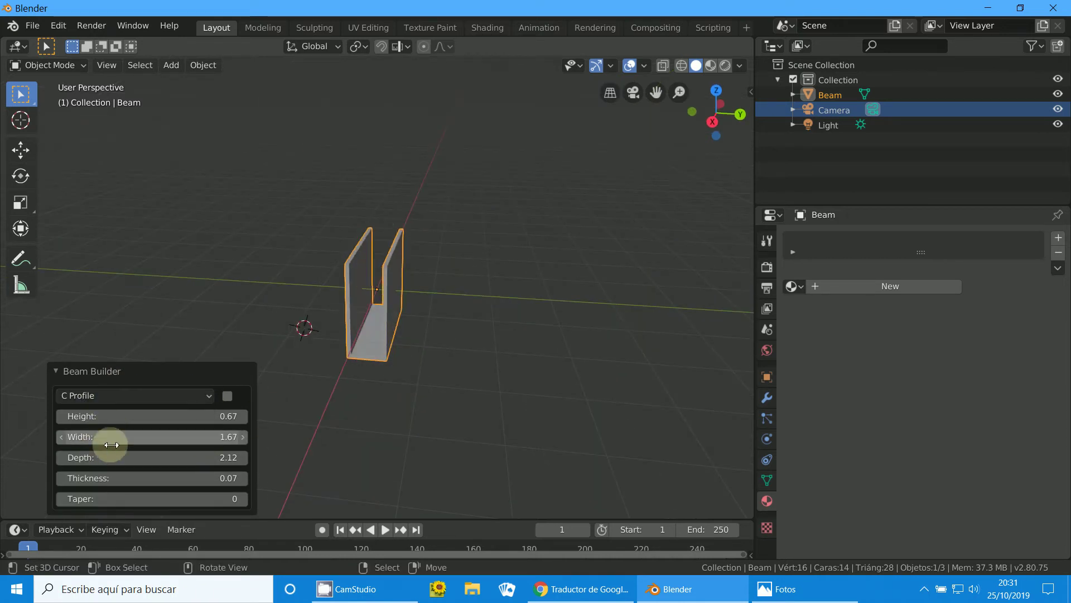
click(103, 395)
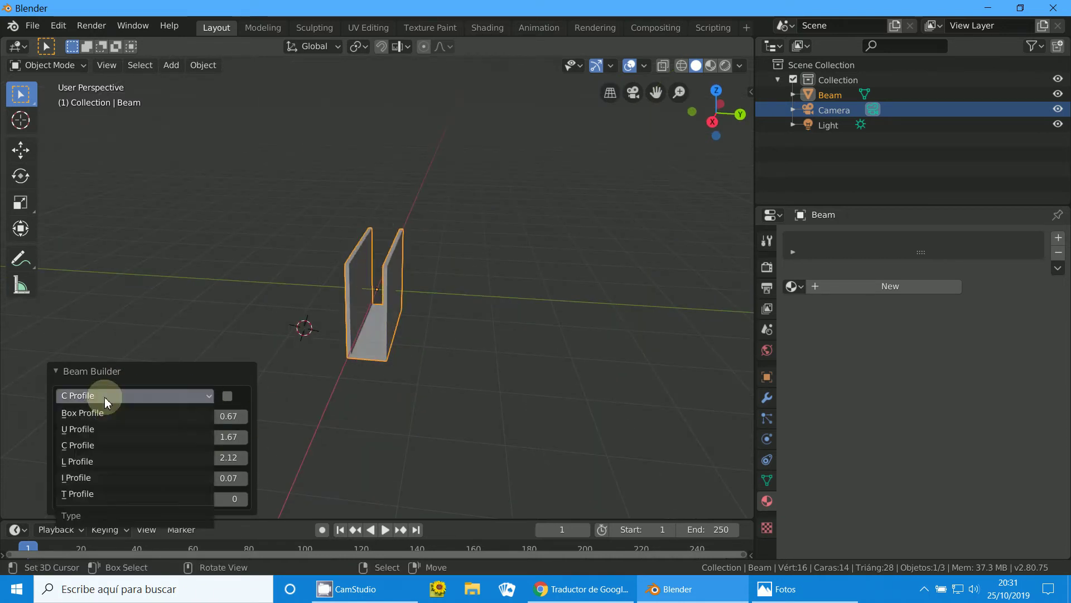
click(96, 461)
mouse_move(307, 334)
middle_down()
mouse_move(500, 433)
mouse_move(509, 385)
mouse_move(383, 431)
mouse_move(246, 414)
middle_up()
mouse_move(223, 415)
mouse_down()
mouse_move(201, 419)
mouse_move(203, 436)
mouse_move(184, 441)
mouse_up()
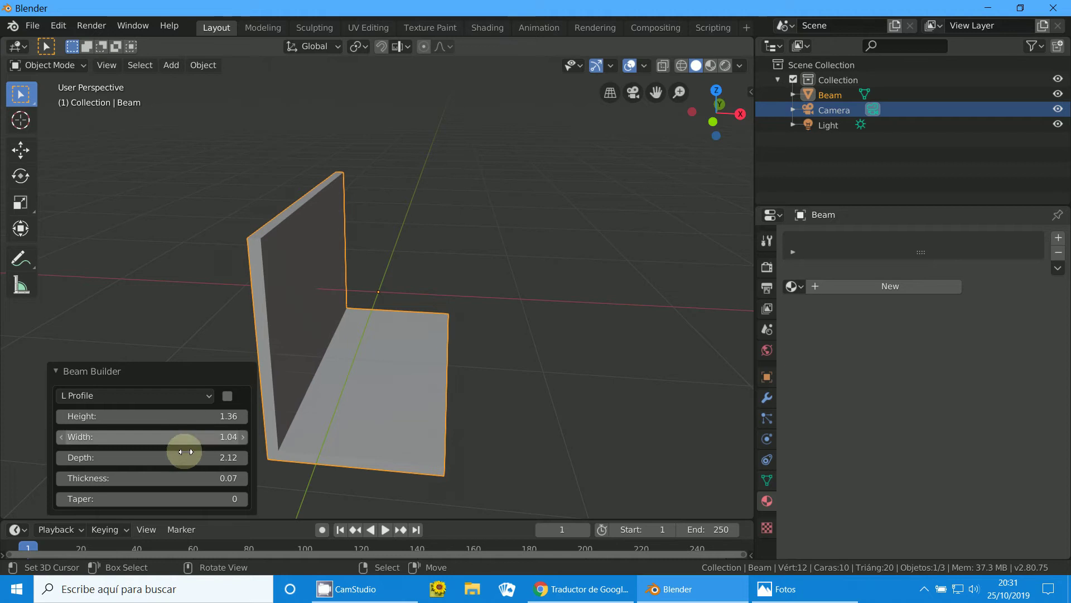
Step: Change the beam to an I profile and adjust its height
click(84, 396)
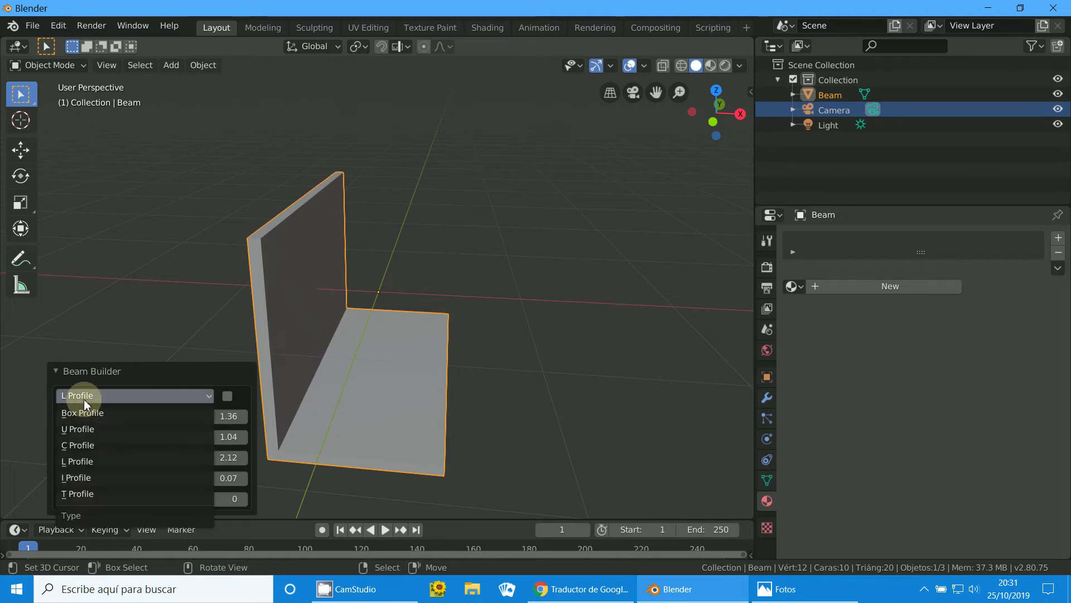
click(85, 478)
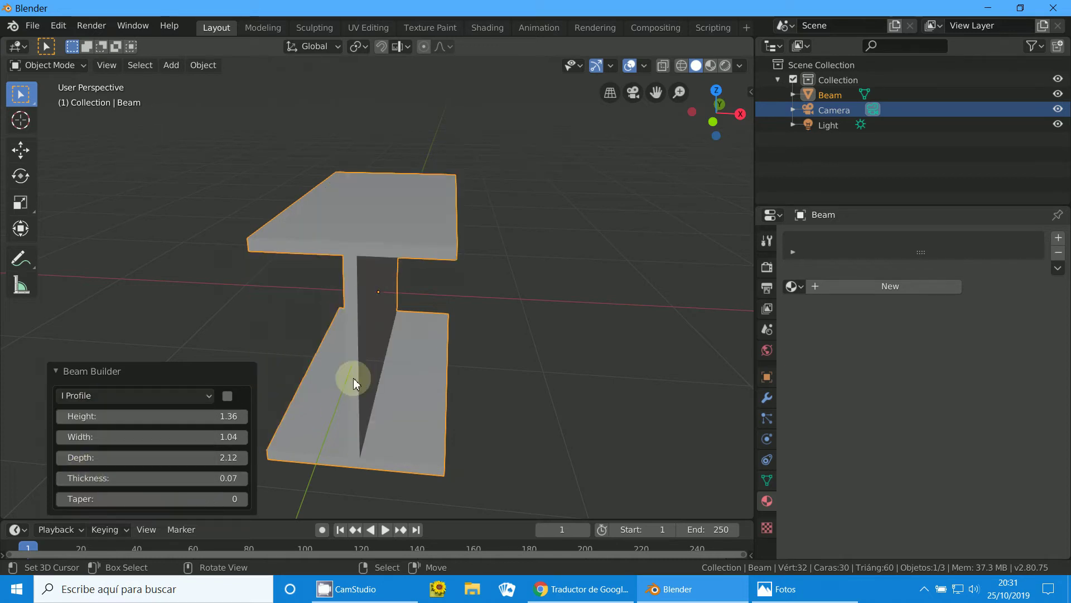
mouse_move(358, 410)
middle_down()
mouse_move(421, 378)
mouse_move(342, 390)
middle_up()
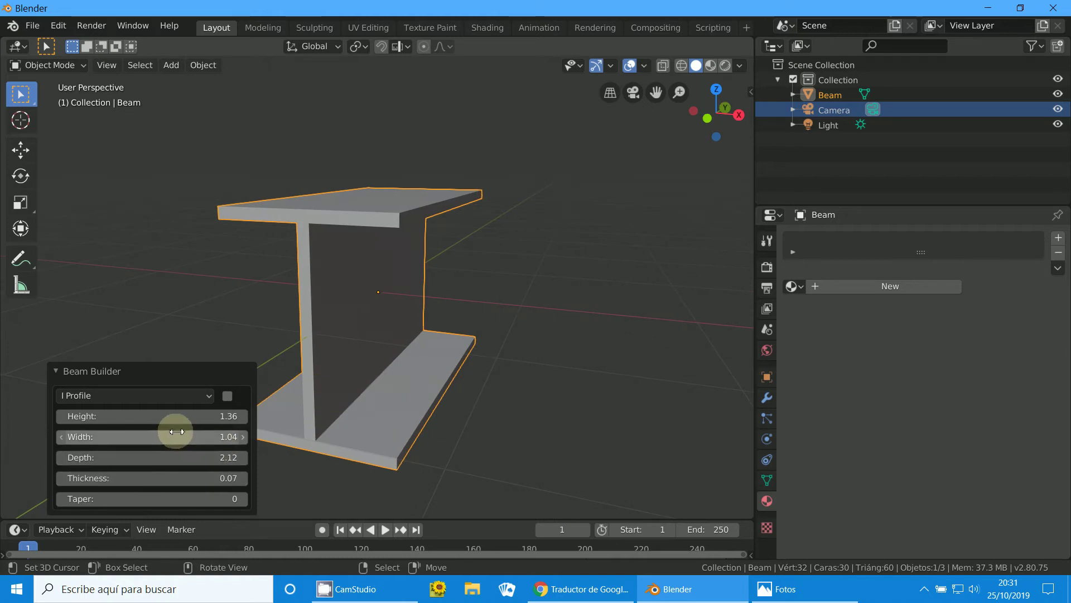
mouse_move(175, 416)
mouse_down()
mouse_move(198, 415)
mouse_move(175, 418)
mouse_move(192, 439)
mouse_move(179, 442)
mouse_move(191, 439)
mouse_move(179, 438)
mouse_move(220, 470)
mouse_move(264, 476)
mouse_move(184, 460)
mouse_move(193, 476)
mouse_up()
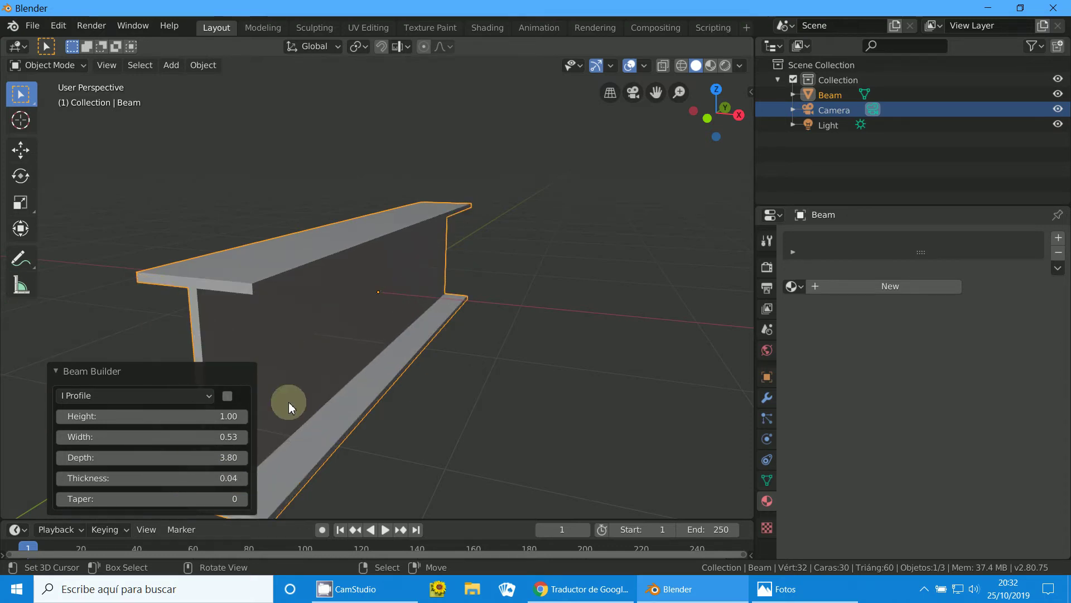
Step: Set the I-beam's taper to 11 and show the profile-type list
click(218, 497)
text(11)
key(Return)
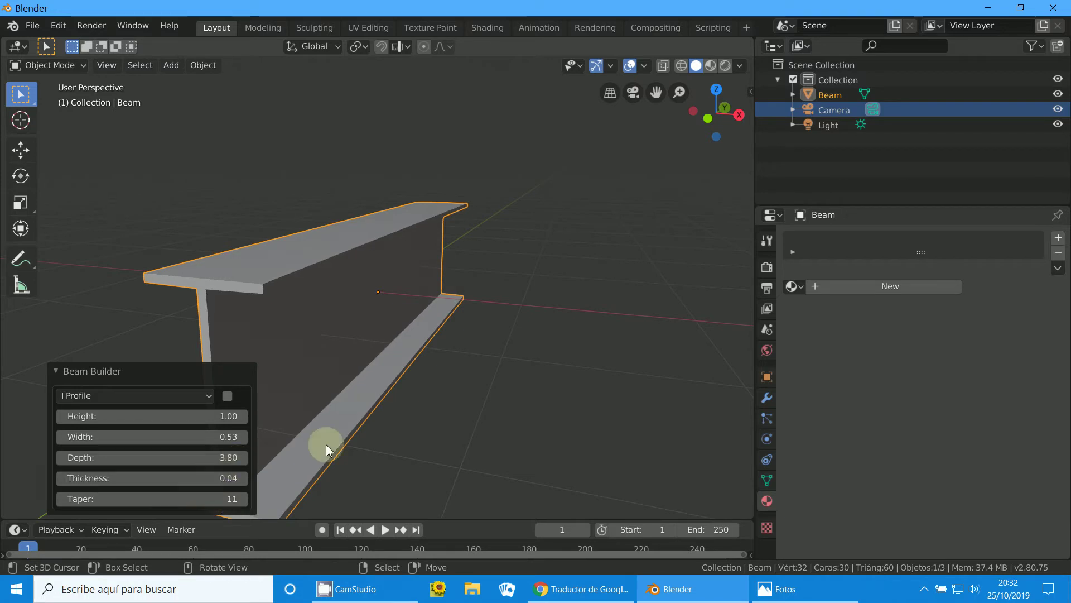
scroll(346, 440, down, 5)
scroll(380, 427, up, 4)
scroll(383, 423, up, 4)
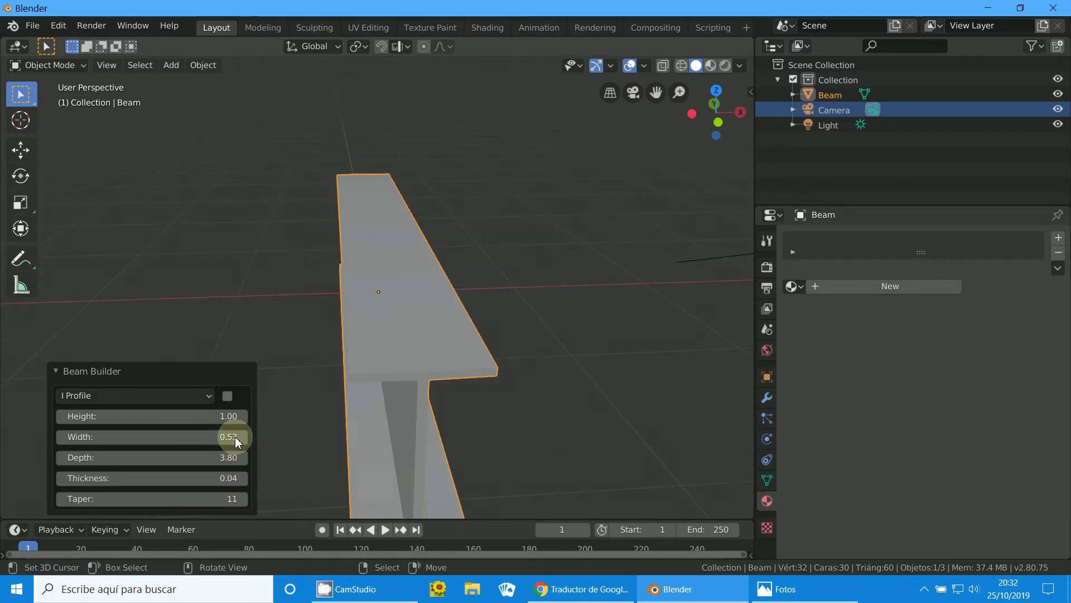
click(114, 399)
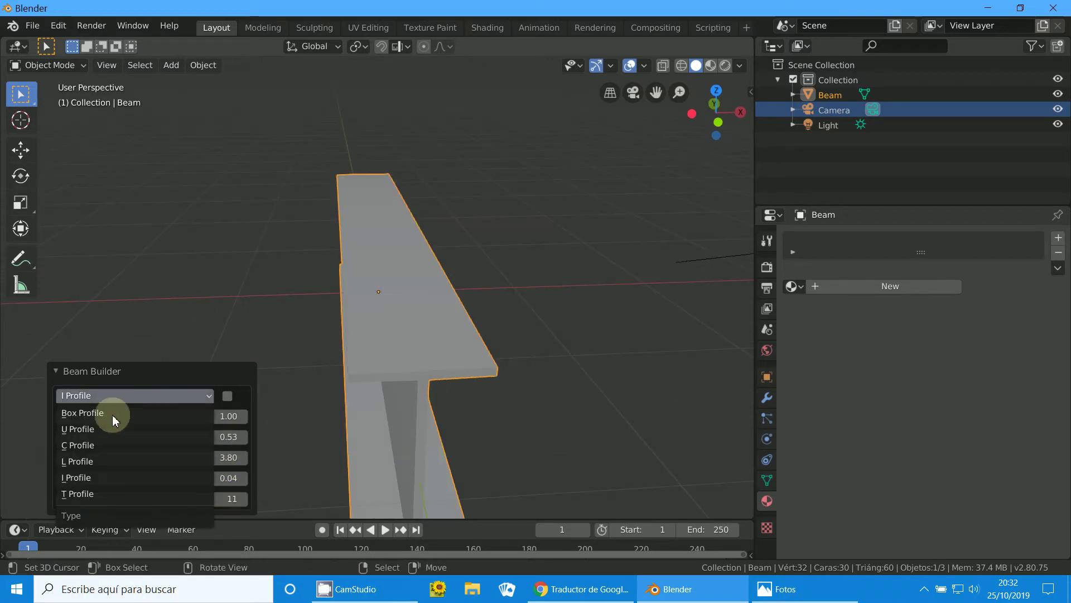
Step: Rebuild the beam as a T Profile with height 0.70 and increased taper
click(96, 493)
mouse_move(358, 448)
middle_down()
mouse_move(366, 400)
mouse_move(342, 406)
mouse_move(360, 426)
middle_up()
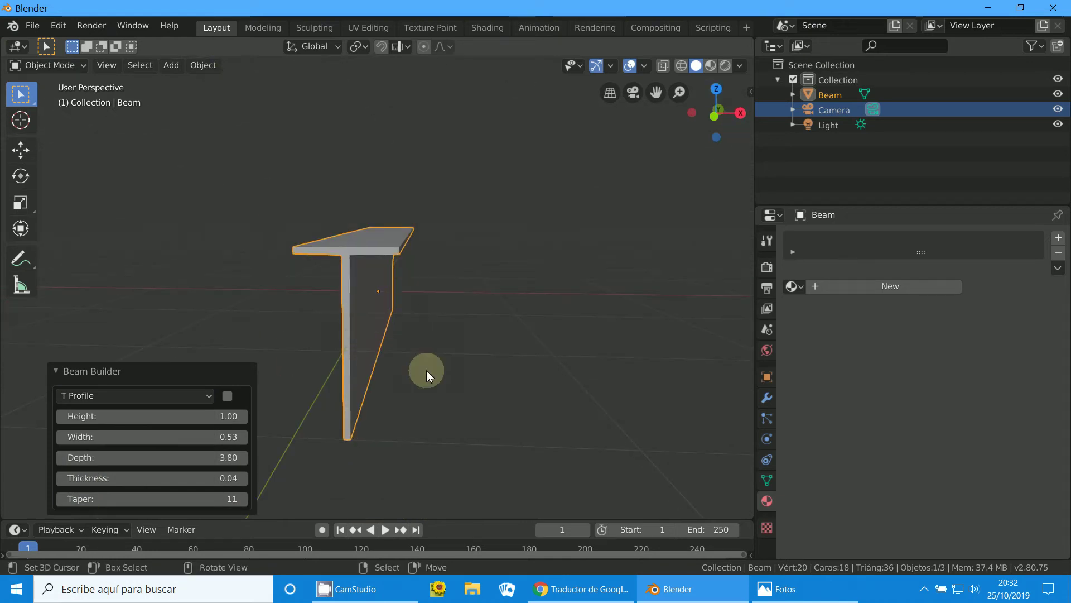
middle_drag(427, 374, 414, 371)
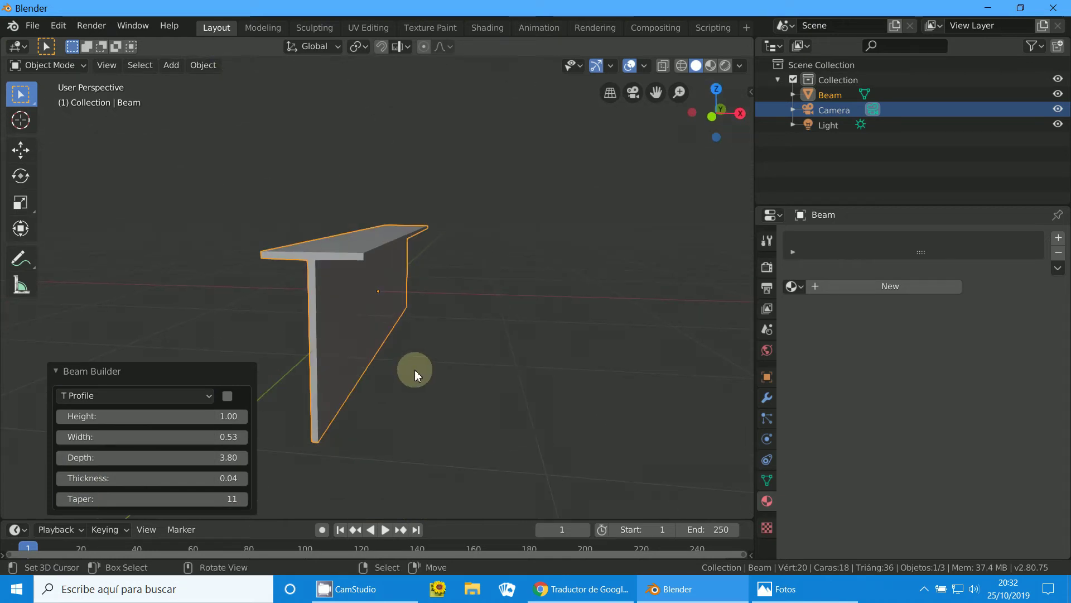
click(211, 498)
mouse_move(208, 422)
mouse_down()
mouse_move(217, 442)
mouse_move(198, 475)
mouse_move(210, 477)
mouse_move(193, 477)
mouse_up()
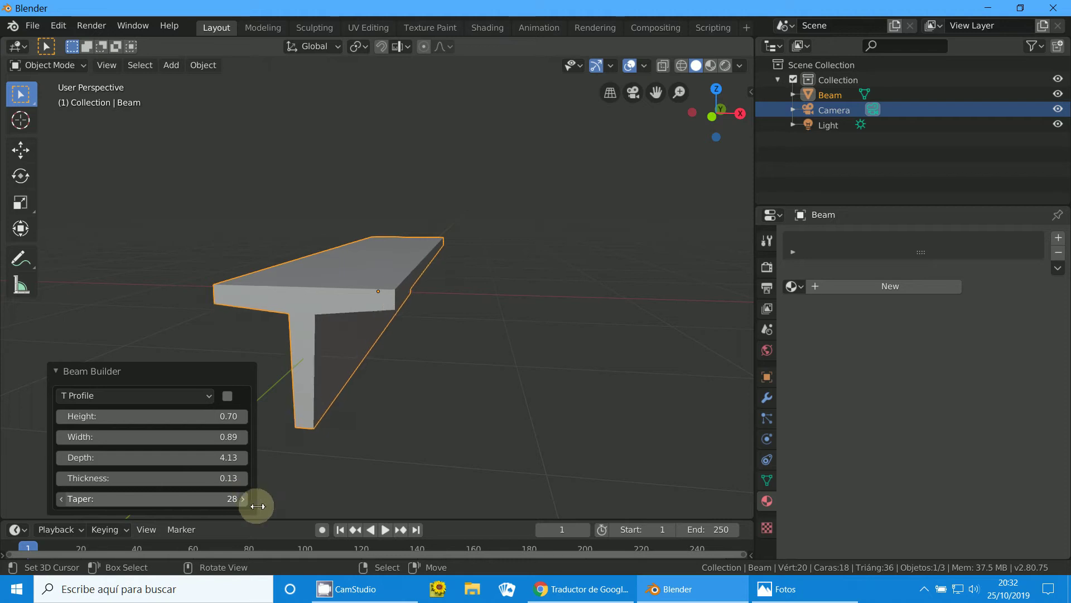
mouse_move(275, 512)
mouse_down()
mouse_move(228, 498)
mouse_move(210, 507)
mouse_up()
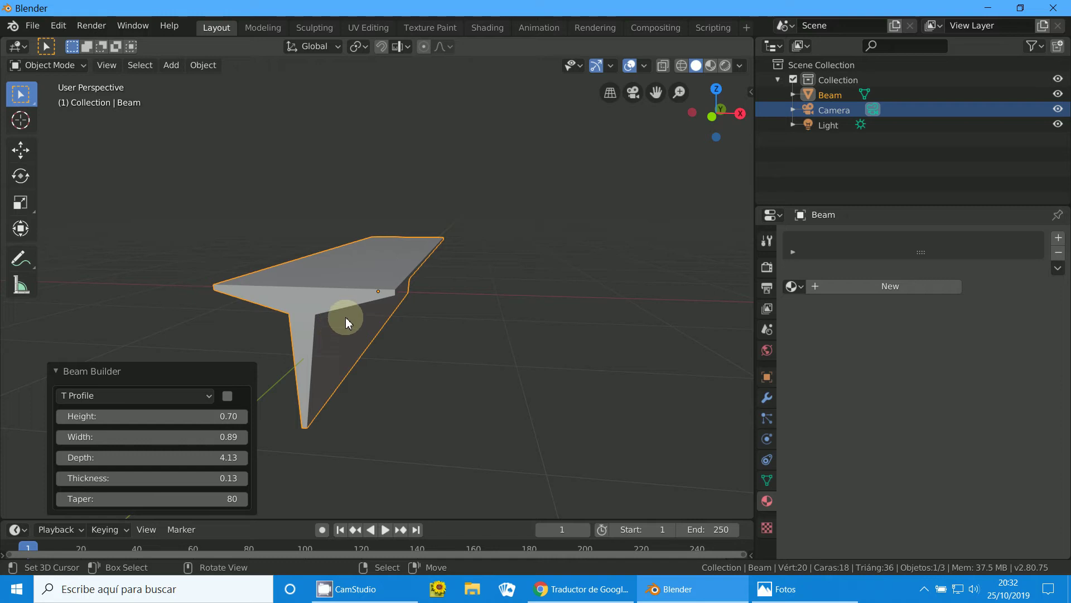
Step: Flip the T beam 180° from the front view and orbit around the result
key(KP_1)
key(r)
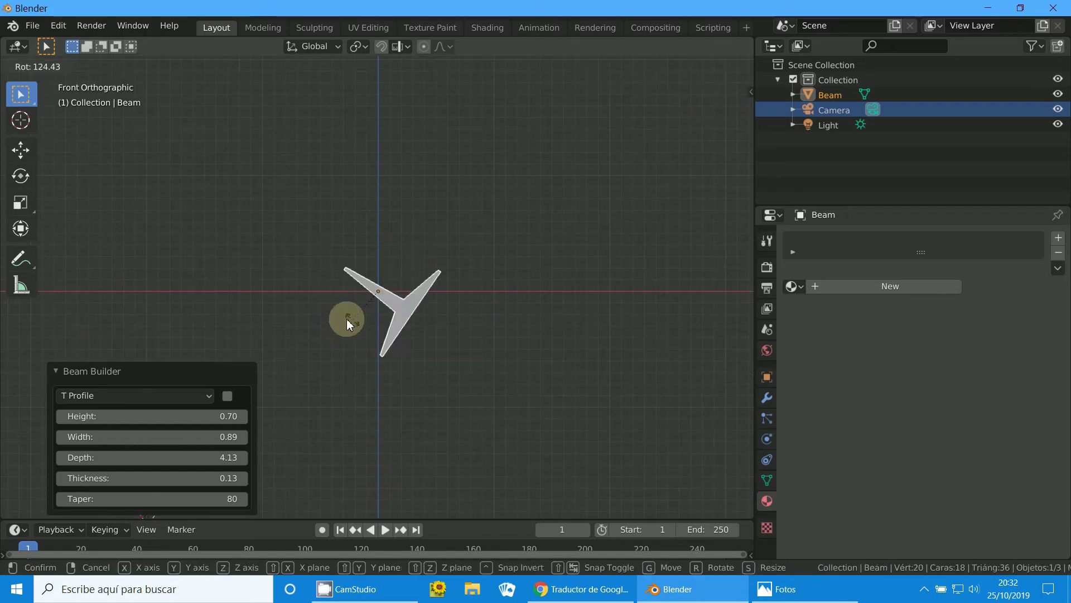
click(287, 284)
middle_drag(426, 310, 366, 339)
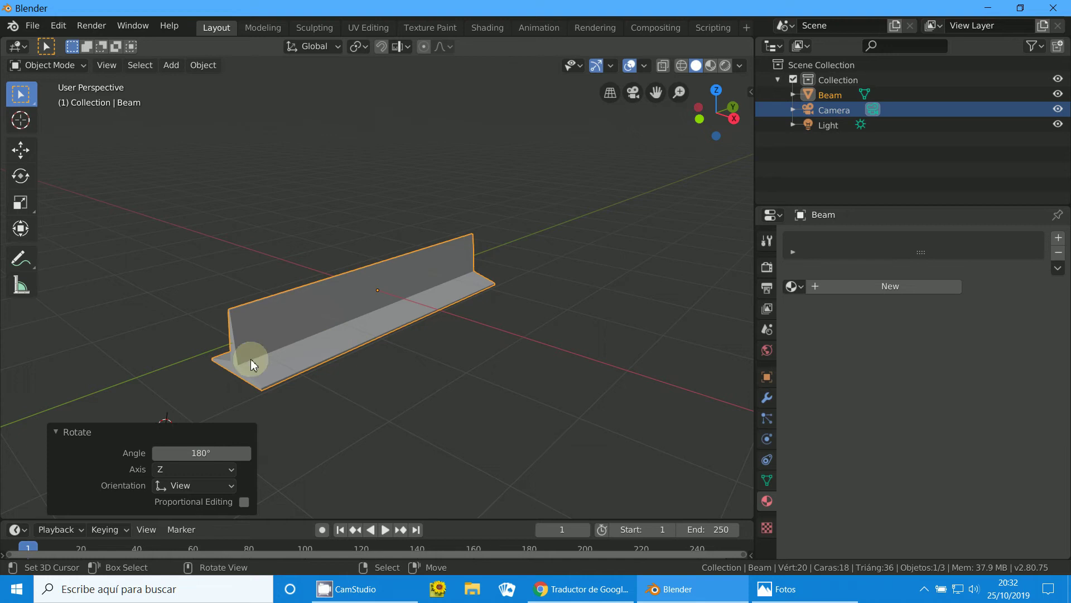
mouse_move(251, 364)
middle_down()
mouse_move(297, 337)
mouse_move(280, 349)
mouse_move(318, 340)
mouse_move(280, 354)
middle_up()
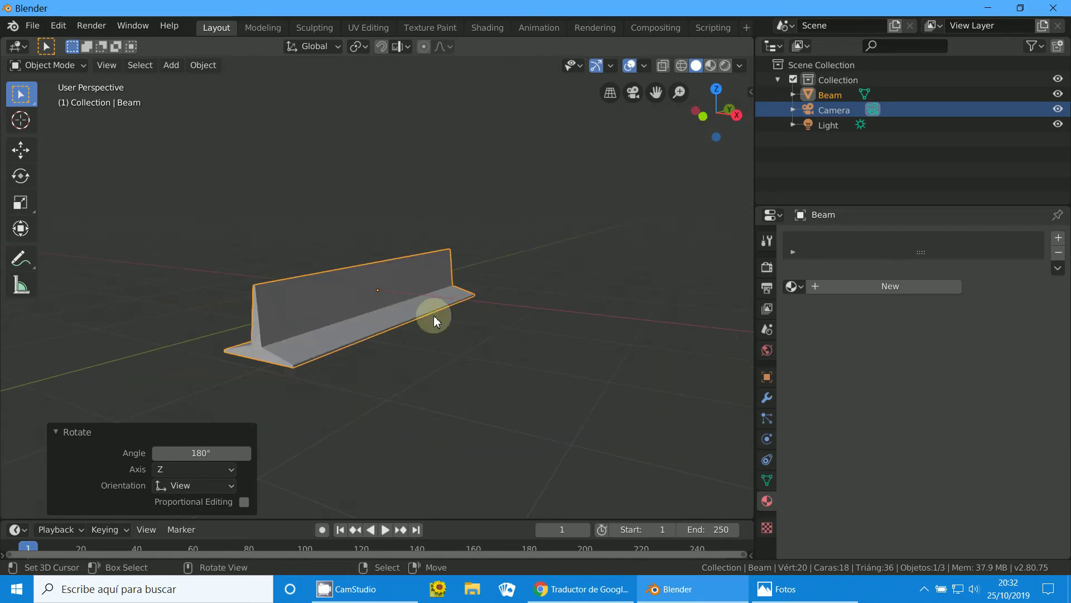
mouse_move(250, 357)
ctrl+middle_down()
mouse_move(279, 366)
mouse_move(195, 392)
ctrl+middle_up()
Step: Delete the beam and add a Wall Factory masonry wall with an arched opening
key(Delete)
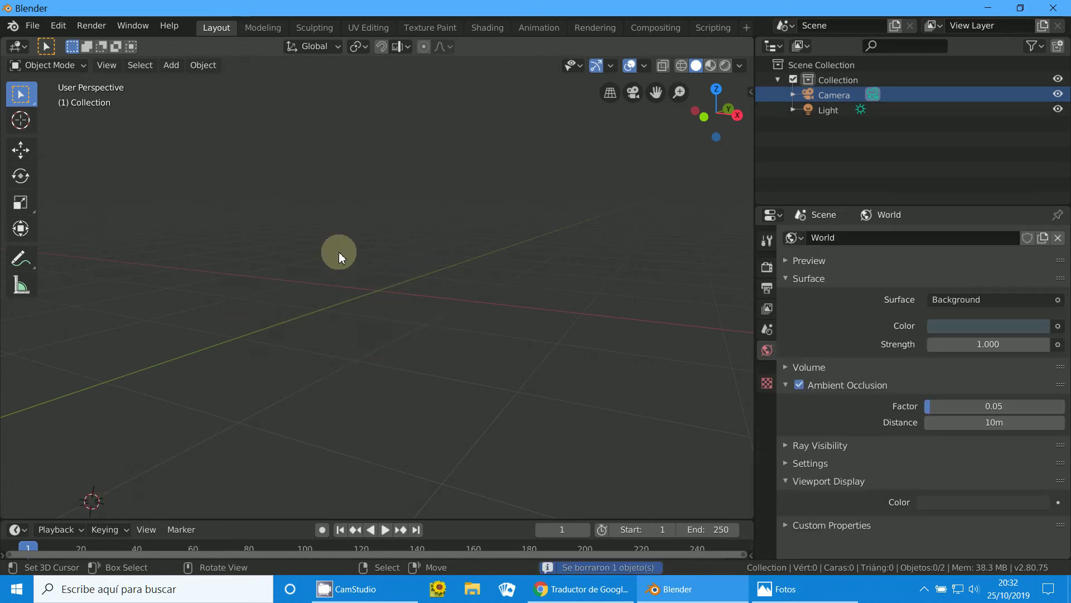
click(172, 67)
mouse_move(191, 82)
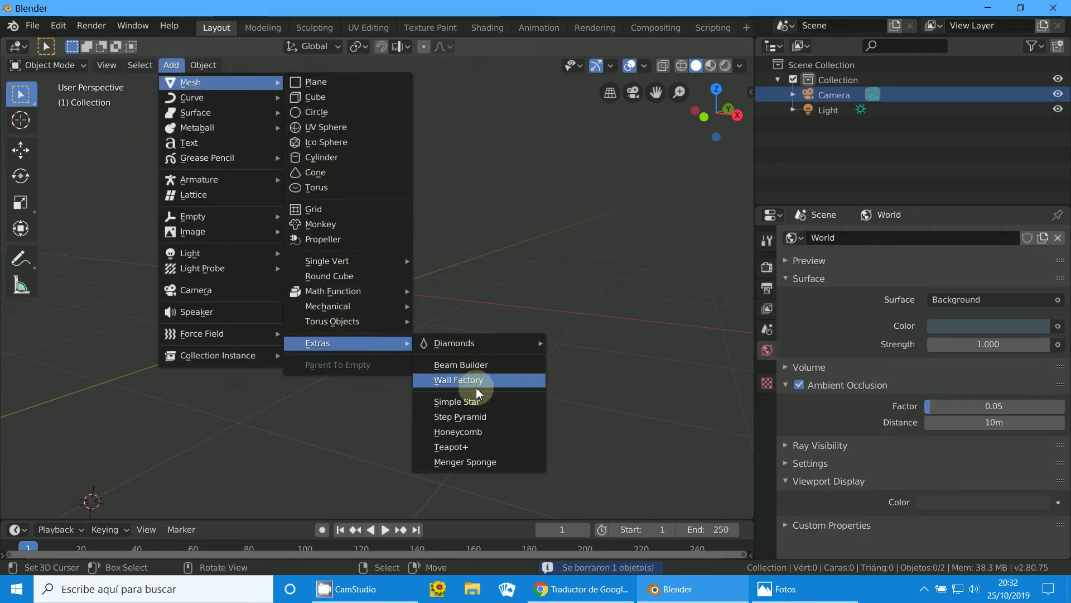
mouse_move(347, 343)
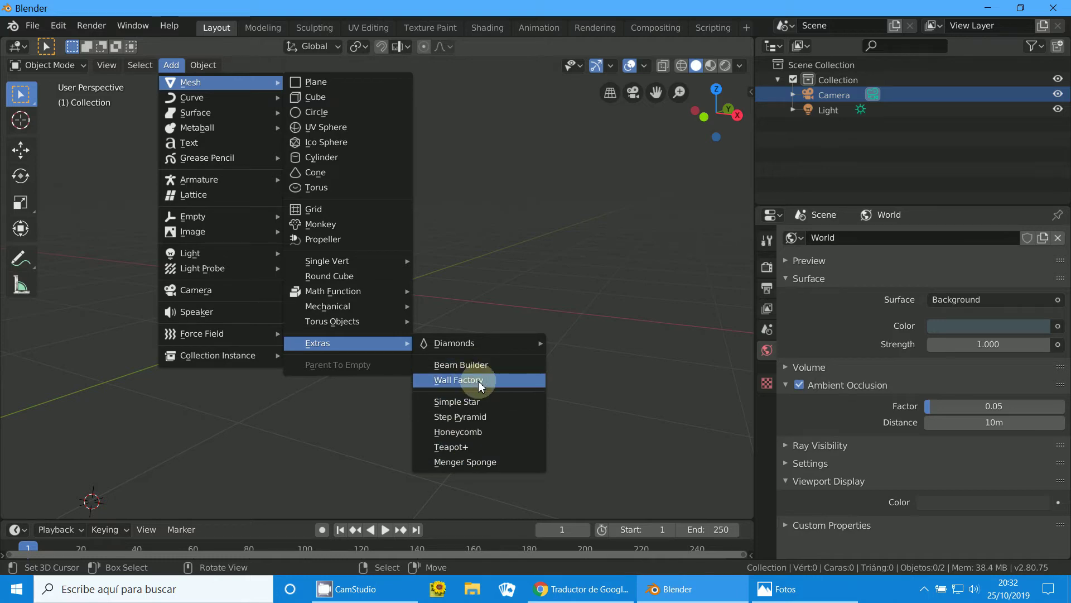
click(477, 381)
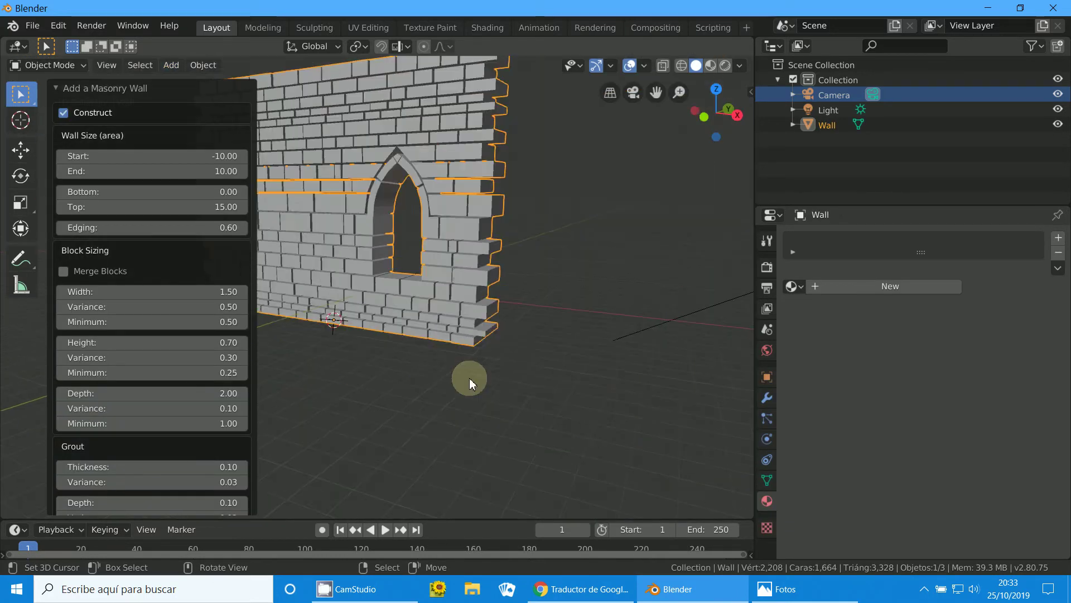
mouse_move(470, 376)
middle_down()
mouse_move(415, 353)
mouse_move(524, 389)
mouse_move(512, 382)
middle_up()
Step: Enable Slots on the wall with an indent of 0.21
mouse_move(460, 304)
middle_down()
mouse_move(411, 351)
mouse_move(389, 337)
middle_up()
scroll(189, 337, down, 5)
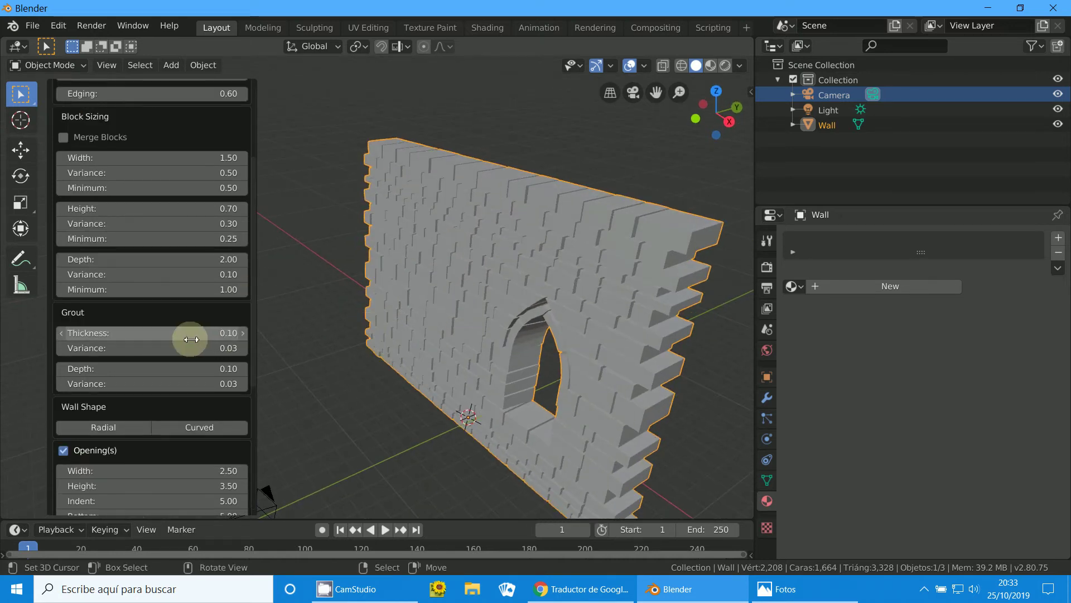
scroll(187, 343, down, 8)
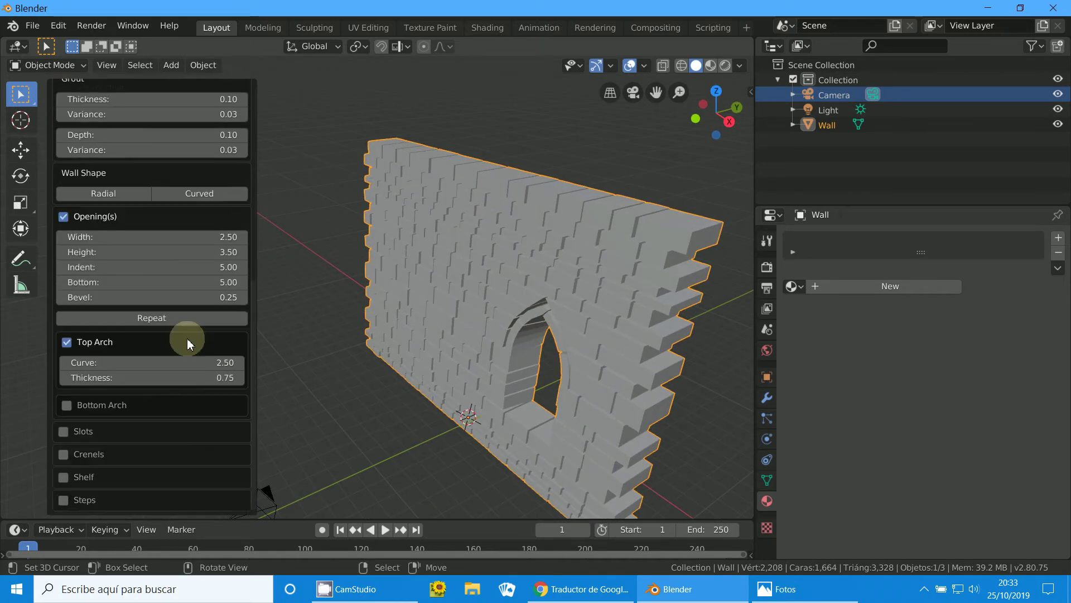
click(64, 431)
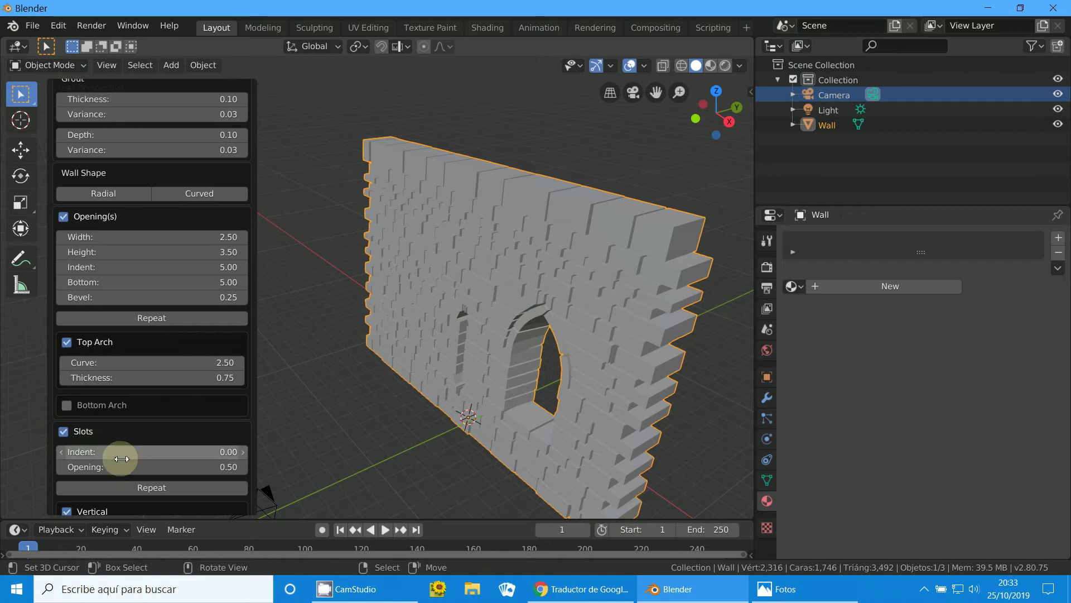
drag(121, 458, 132, 455)
Step: Enable crenels along the wall top at 0.28% width, viewed from the front
scroll(140, 450, down, 3)
scroll(140, 450, down, 1)
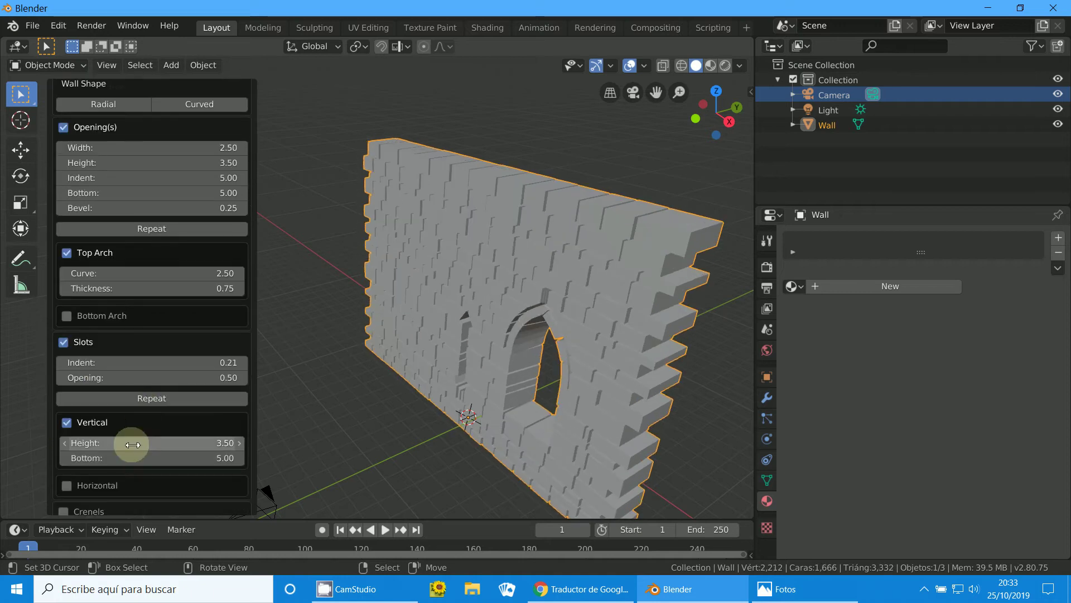
scroll(132, 445, down, 3)
click(63, 448)
scroll(163, 432, down, 1)
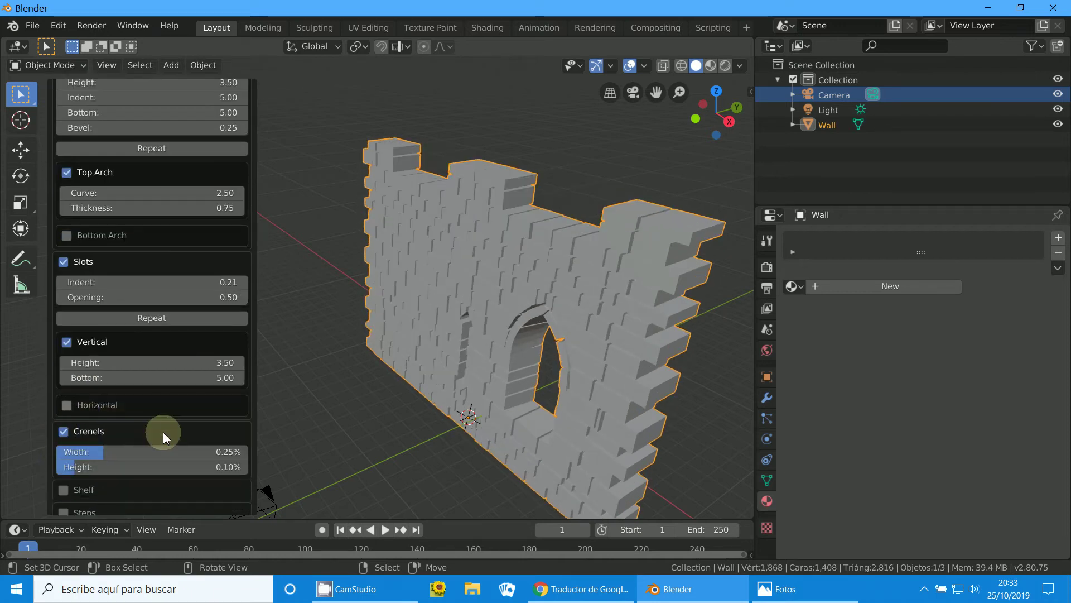
scroll(163, 432, down, 1)
drag(137, 438, 145, 437)
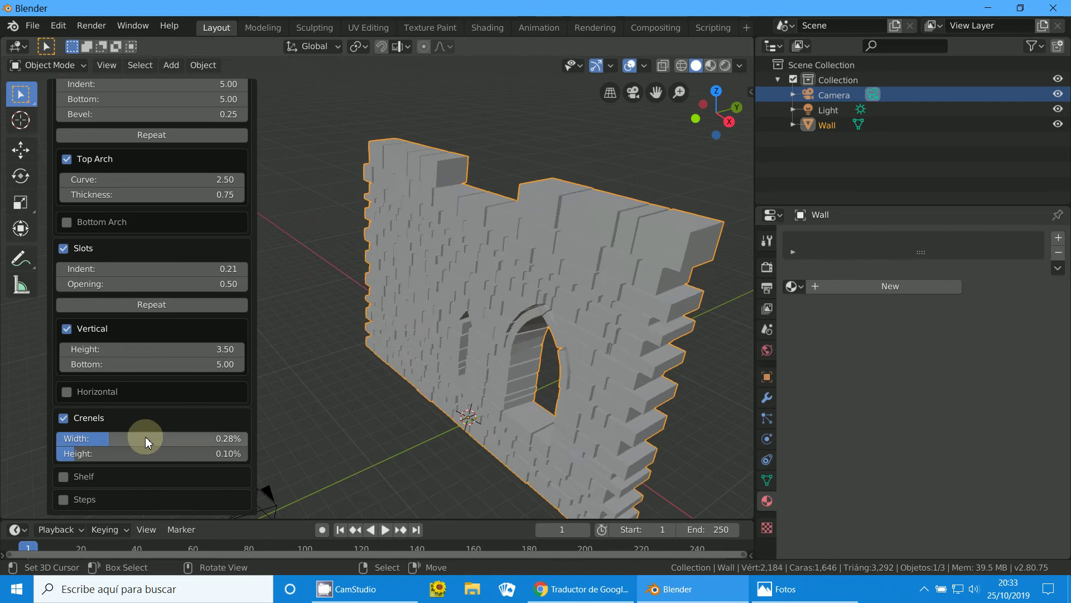
key(KP_1)
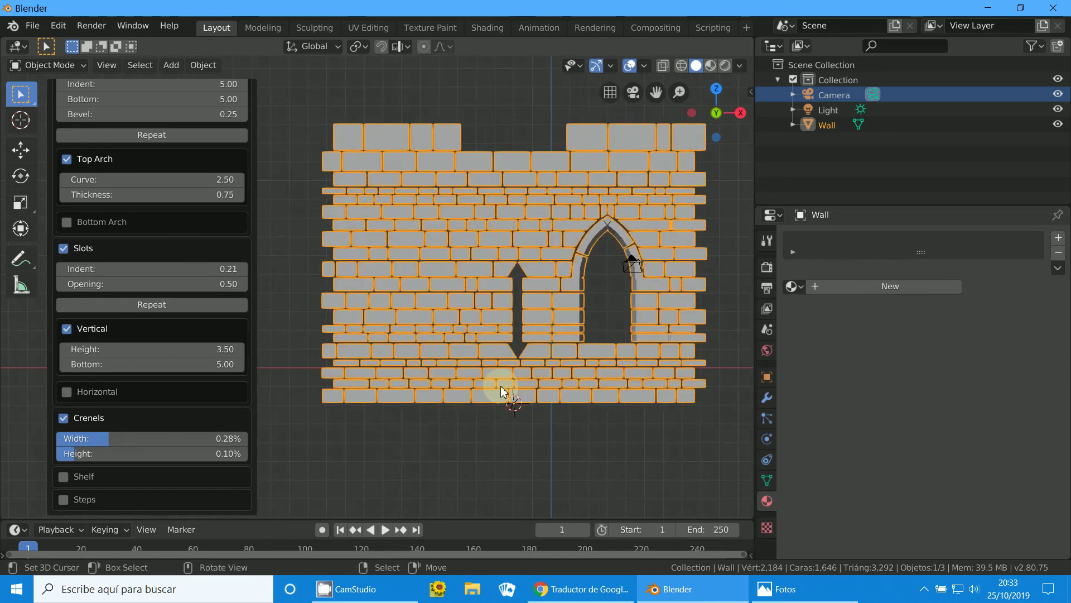
Step: Set the wall's Bottom to 0.33, Block Width to 1.38 and Minimum to 0.98
scroll(193, 256, up, 5)
scroll(196, 252, up, 5)
scroll(194, 223, up, 8)
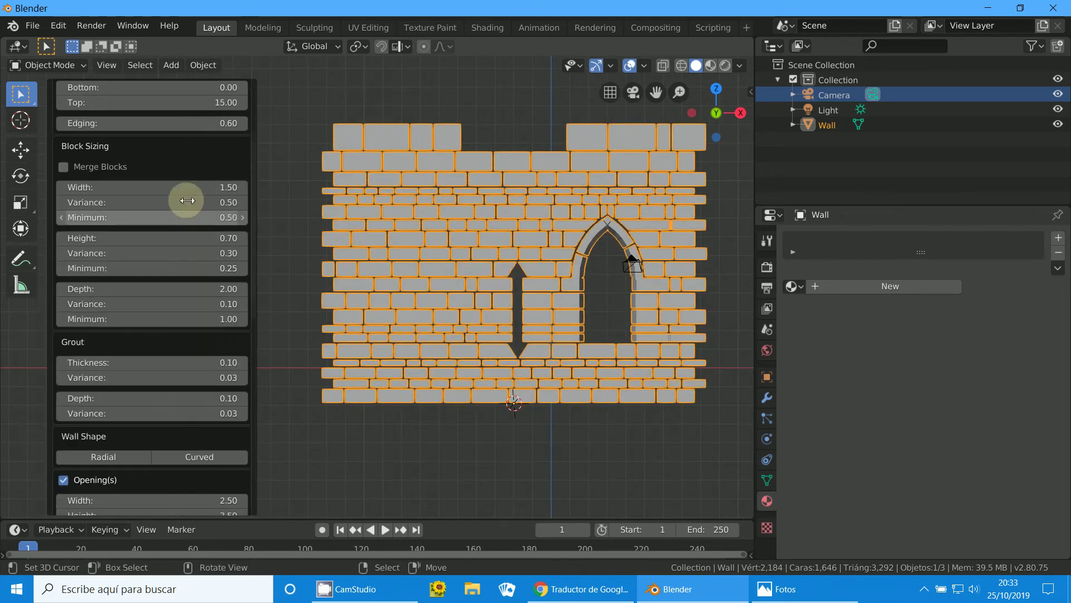
scroll(195, 209, up, 4)
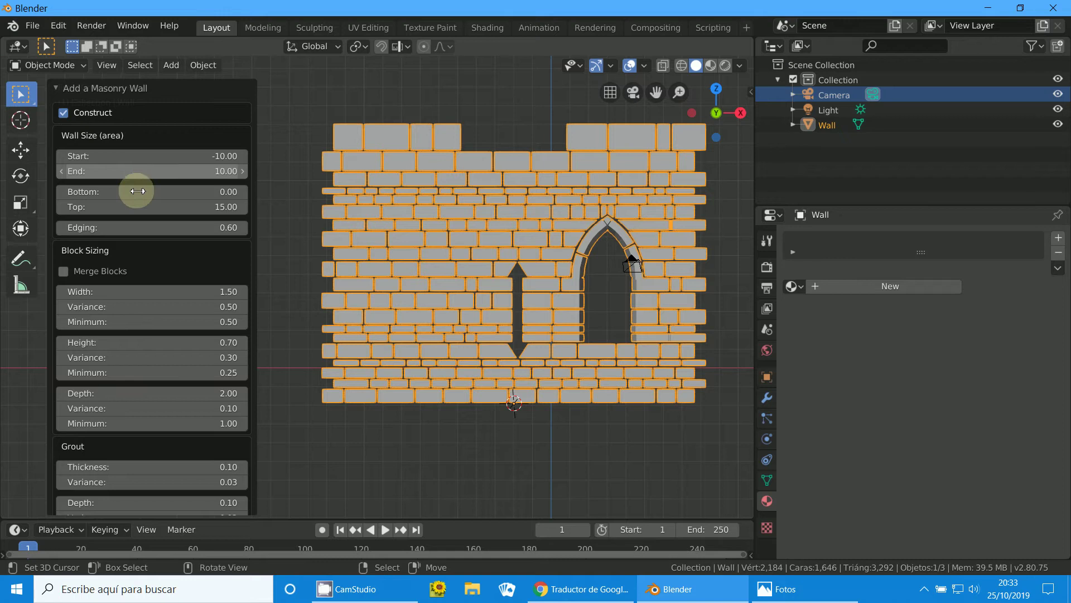
drag(156, 194, 150, 209)
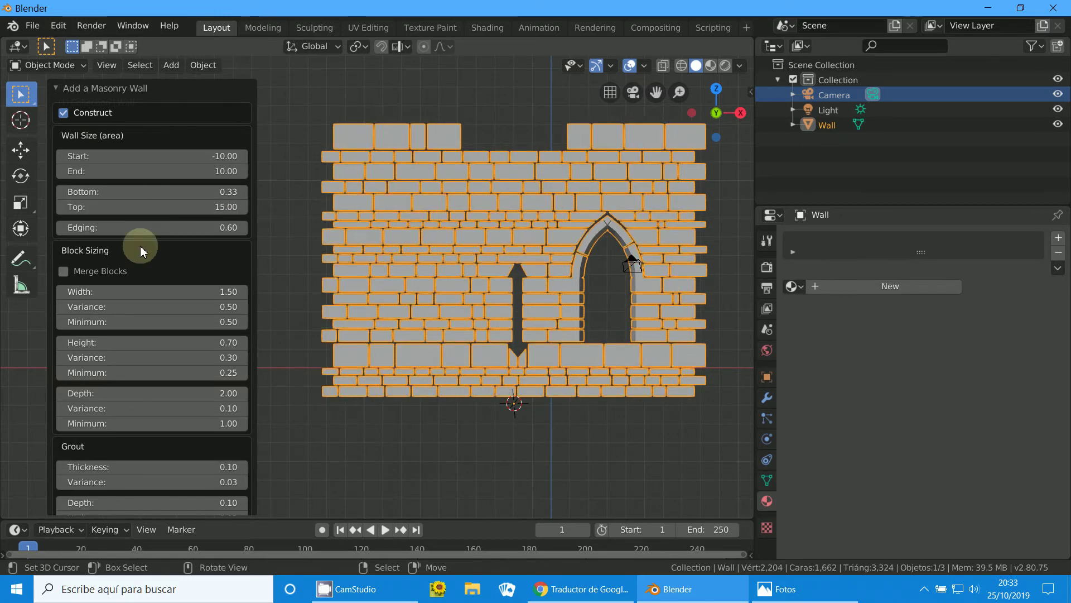
mouse_move(144, 291)
mouse_down()
mouse_move(173, 292)
mouse_move(156, 330)
mouse_up()
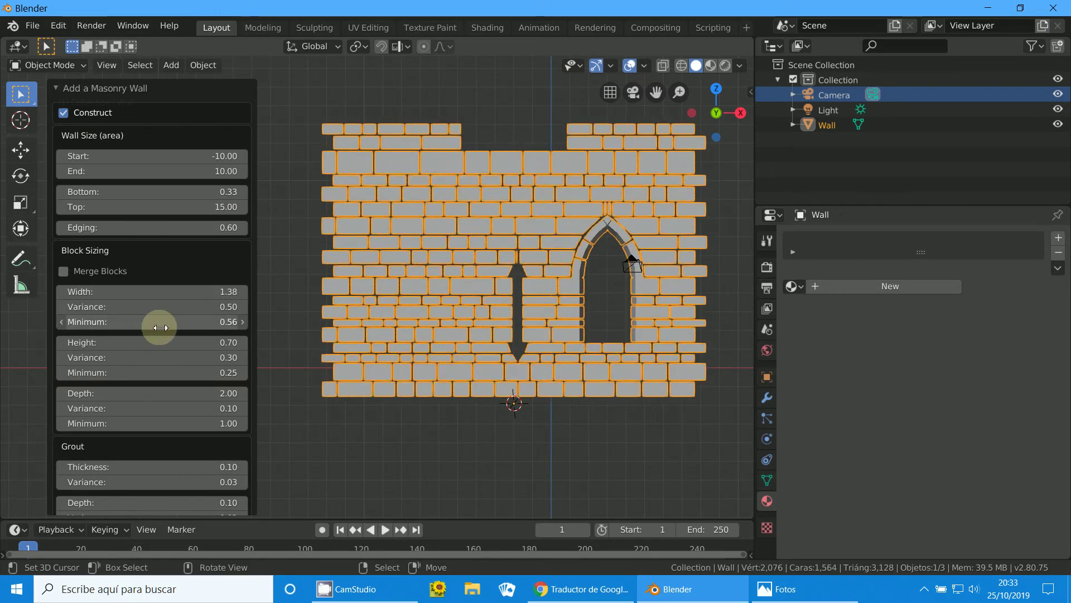
scroll(139, 426, down, 8)
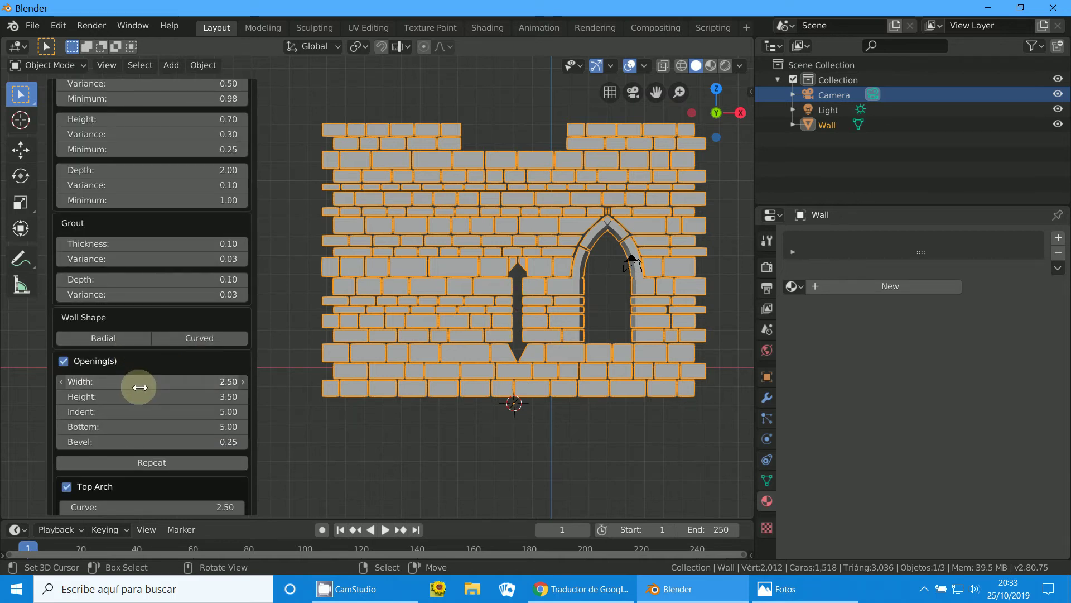
drag(139, 387, 133, 383)
scroll(135, 456, down, 7)
Step: Raise the crenel height to 0.12% and add a shelf (width 5, depth 2)
scroll(135, 450, down, 4)
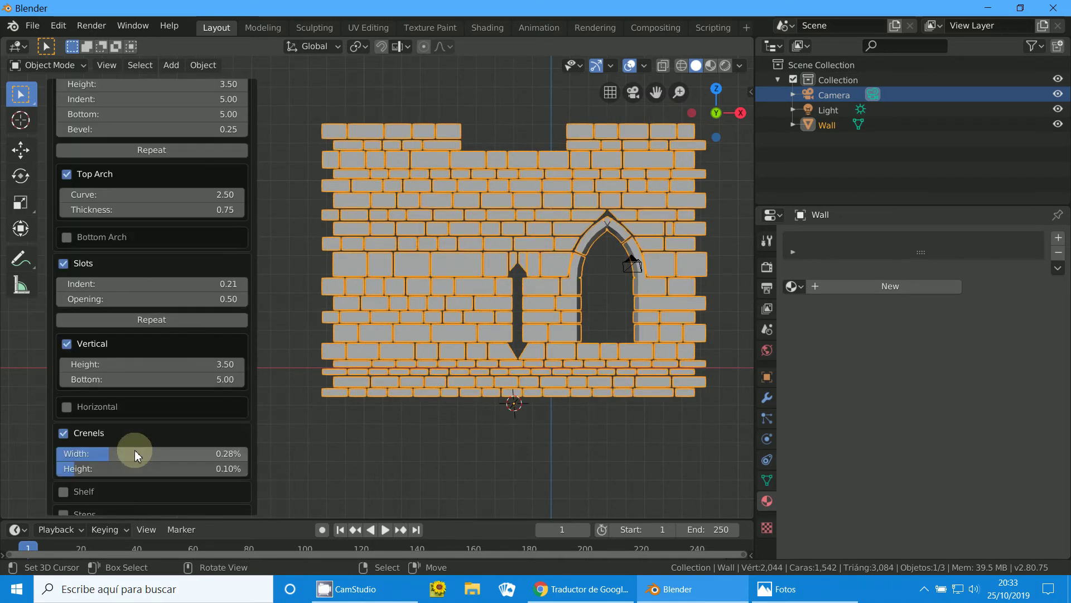
scroll(135, 450, down, 1)
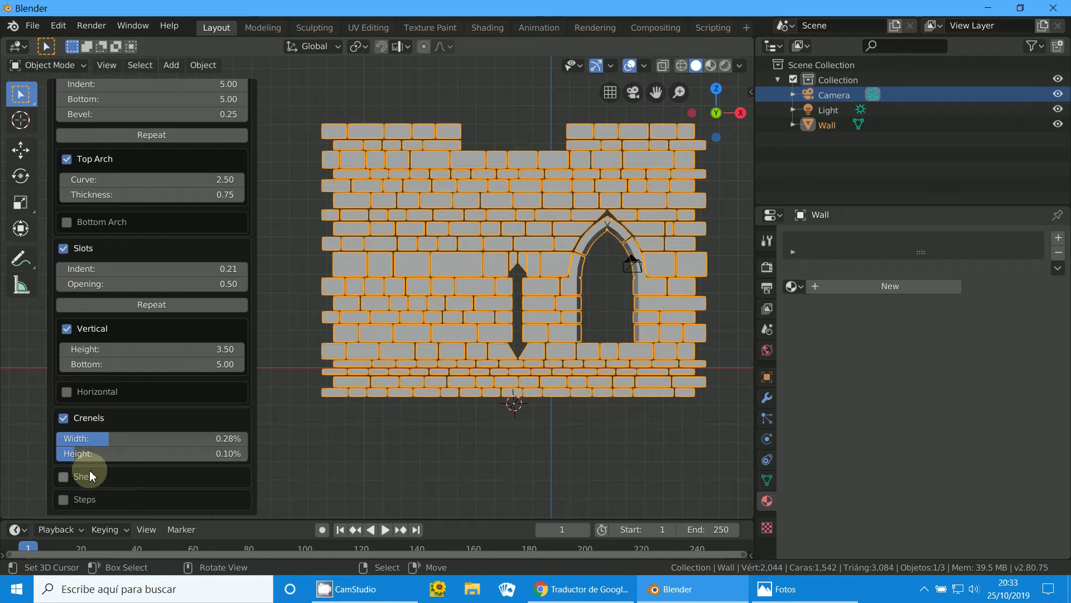
drag(78, 453, 89, 453)
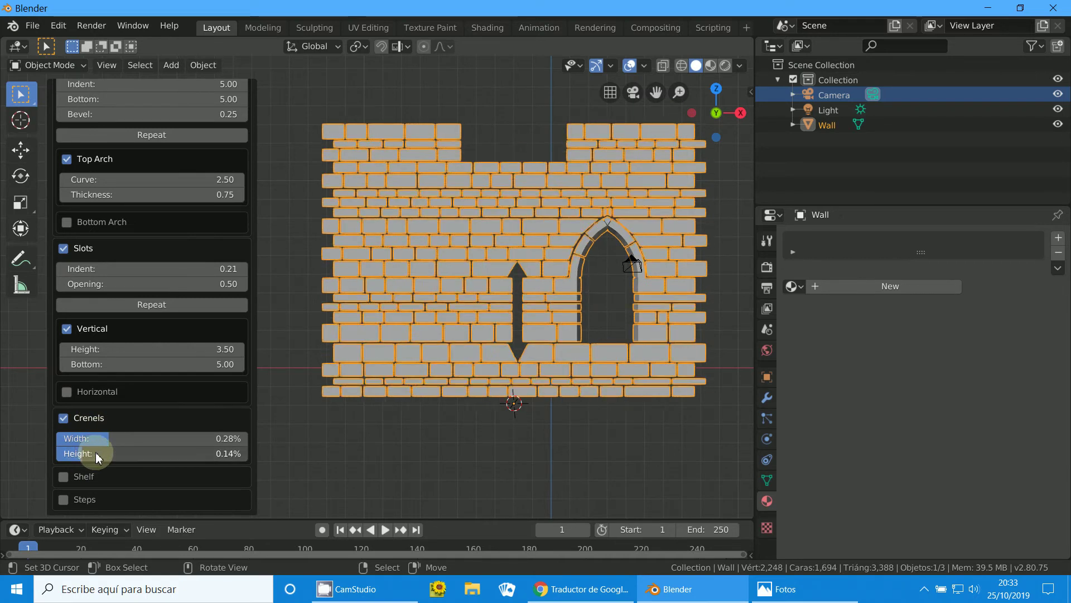
click(63, 476)
Step: Try the shelf's Backside option, leaving it switched off
scroll(112, 474, down, 6)
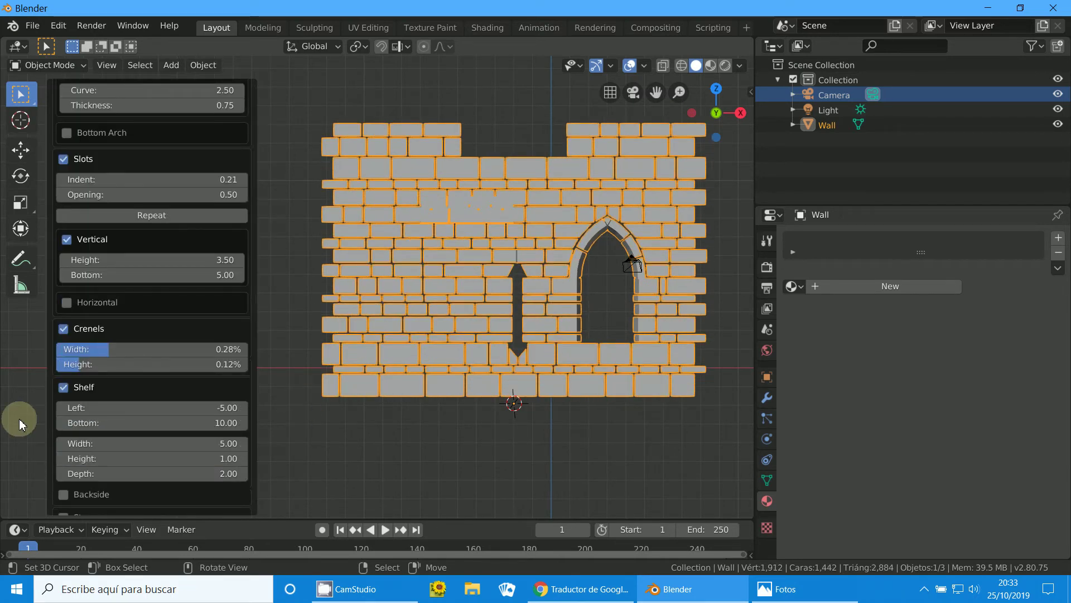
scroll(70, 460, down, 1)
click(66, 477)
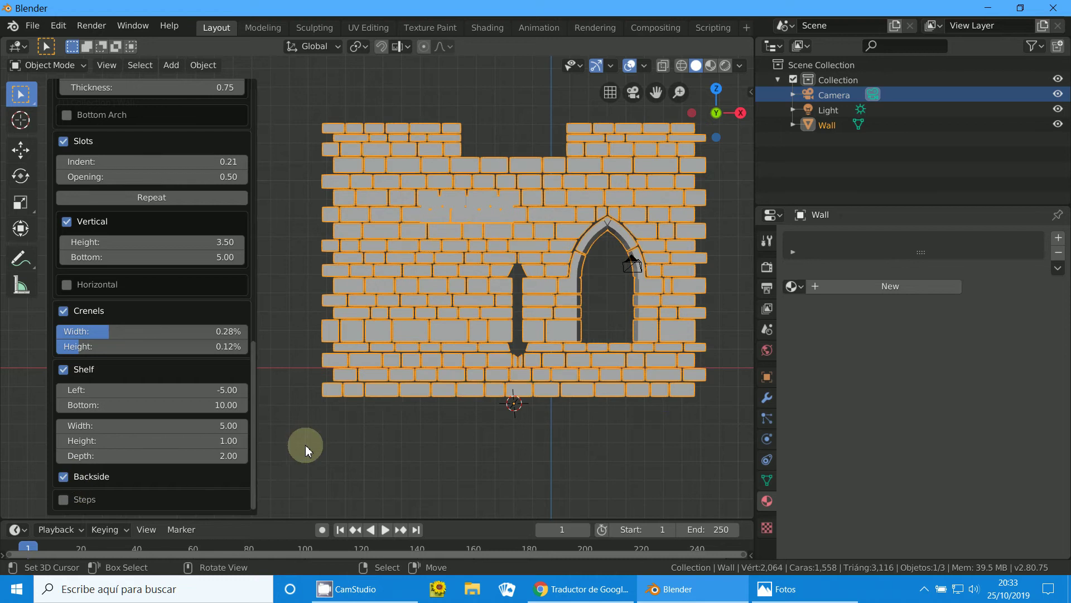
middle_drag(306, 444, 289, 436)
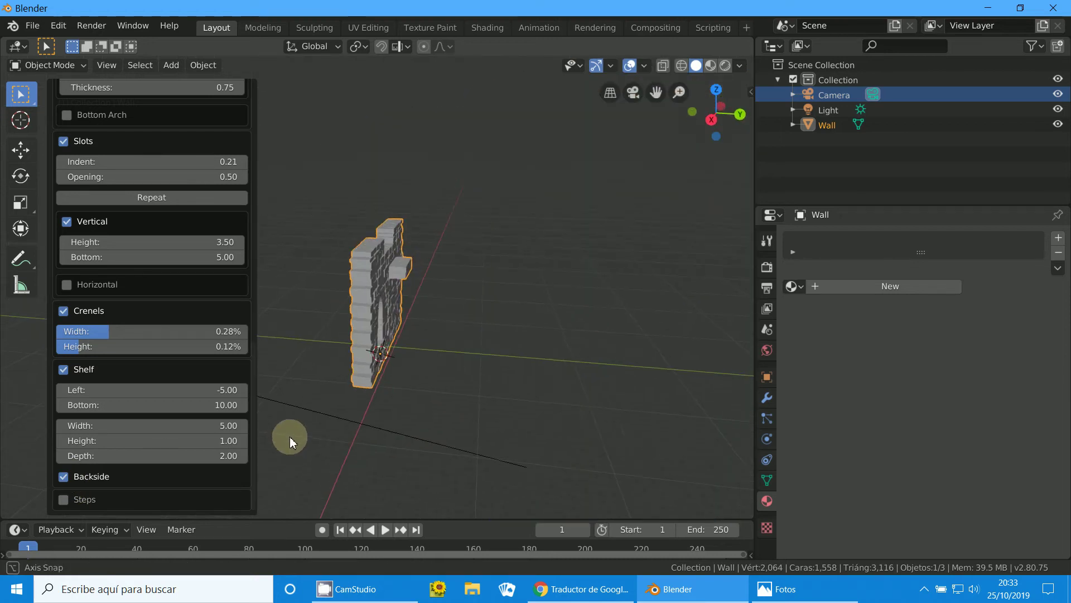
click(65, 480)
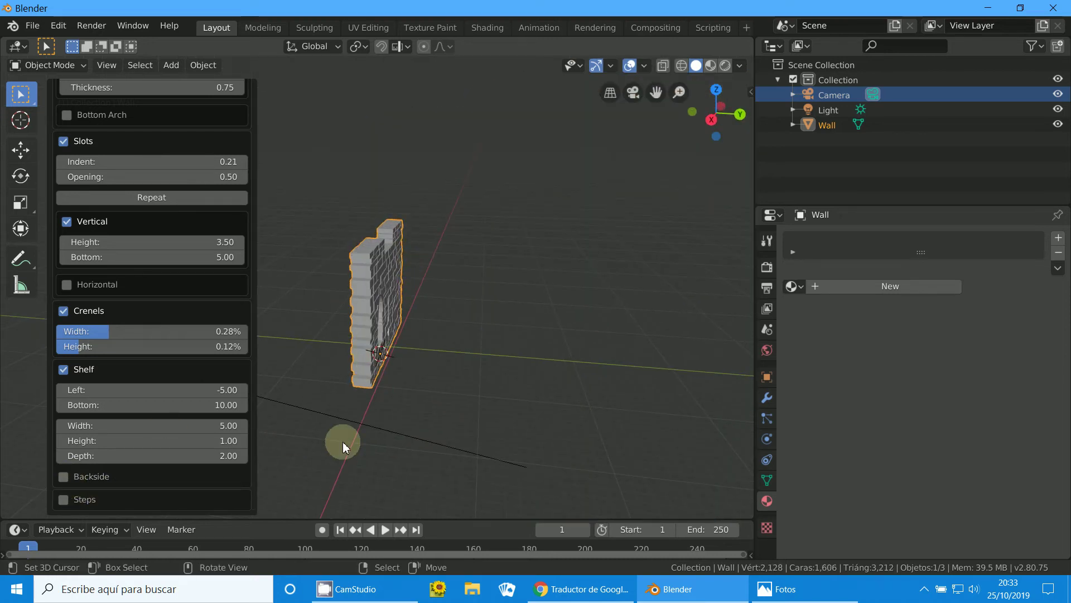
Step: Add steps to the wall (height 10, width 8, depth 1)
middle_drag(342, 441, 401, 426)
middle_drag(315, 444, 335, 440)
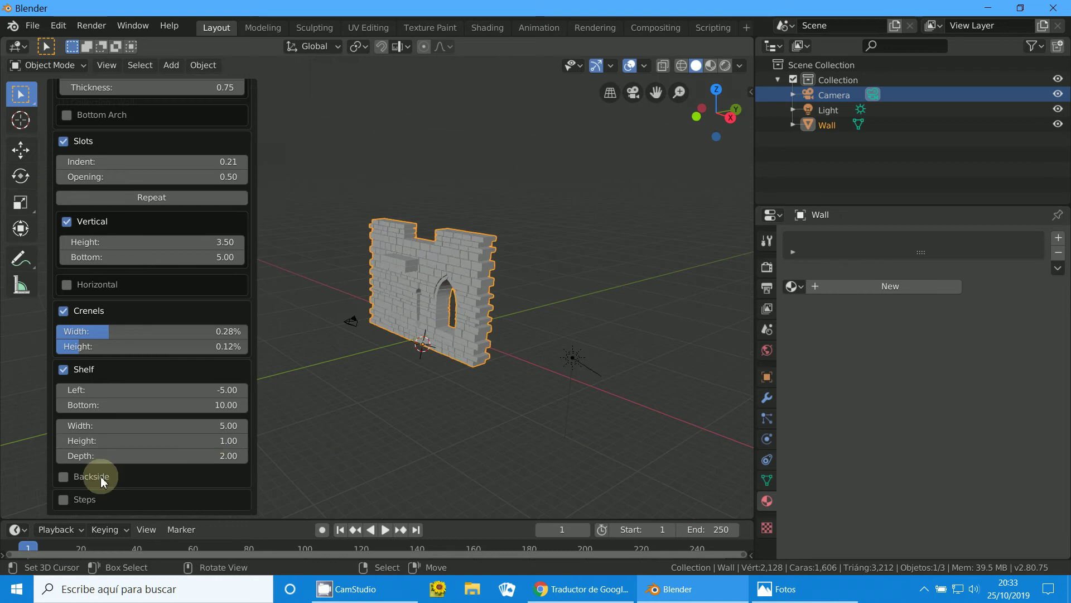
click(64, 500)
scroll(108, 478, down, 1)
scroll(107, 478, down, 3)
Step: Shift where the steps start along the wall to left 1.02
mouse_move(406, 431)
middle_down()
mouse_move(494, 400)
mouse_move(448, 413)
mouse_move(459, 300)
middle_up()
scroll(488, 397, up, 4)
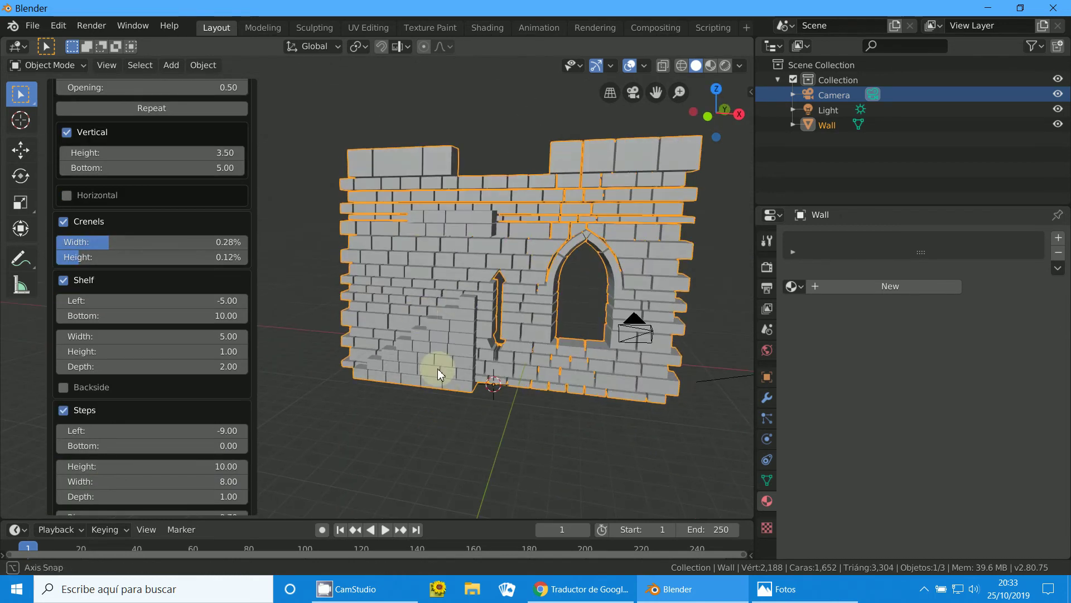
middle_drag(437, 369, 270, 447)
scroll(137, 460, down, 3)
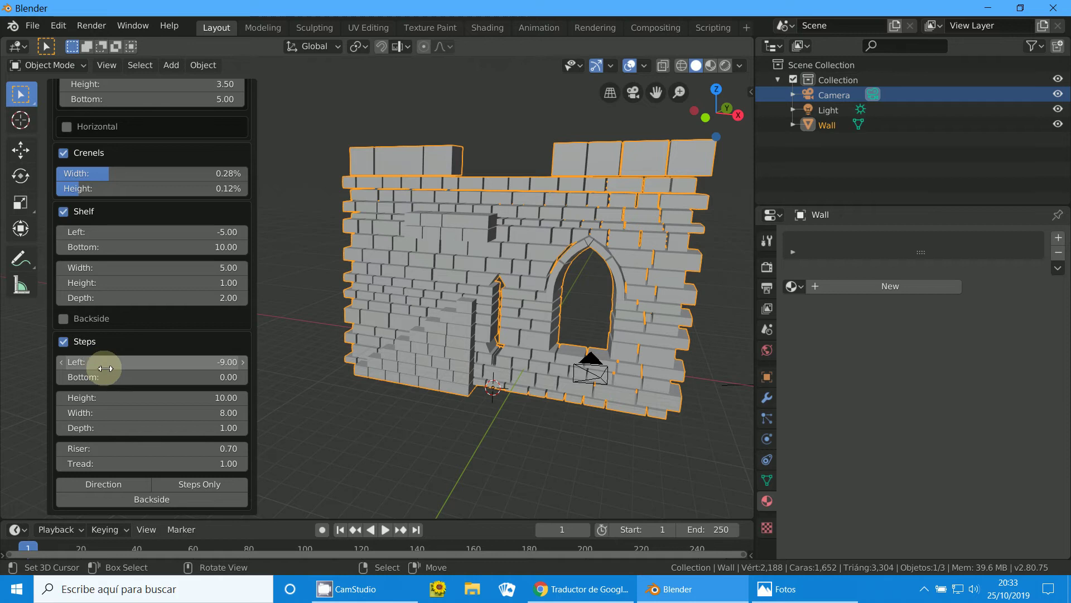
drag(150, 366, 332, 407)
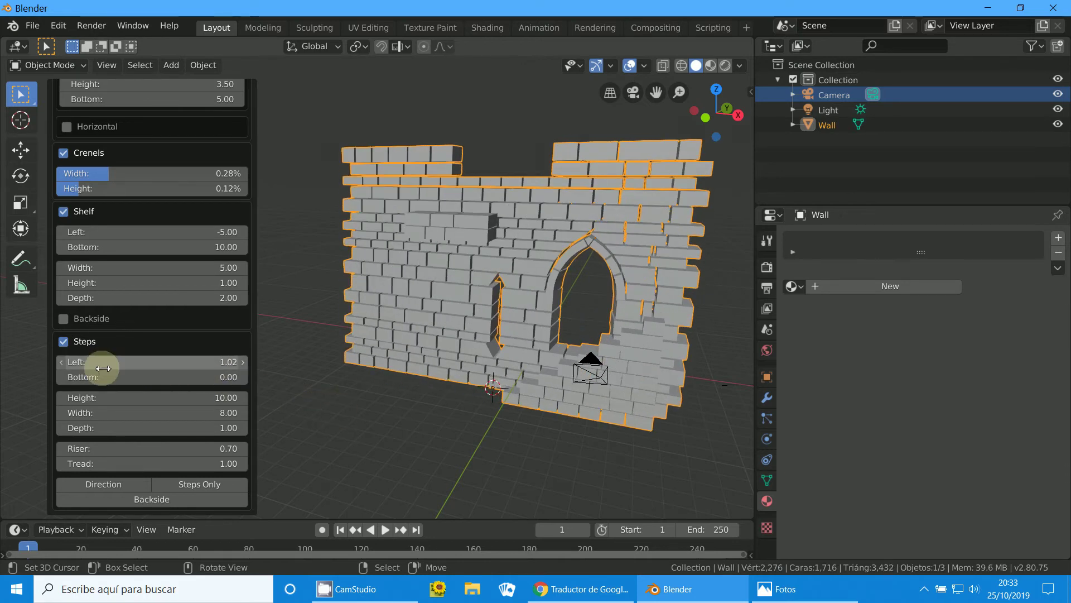
Step: Turn the shelf's backside on, then remove the steps and the shelf
click(63, 319)
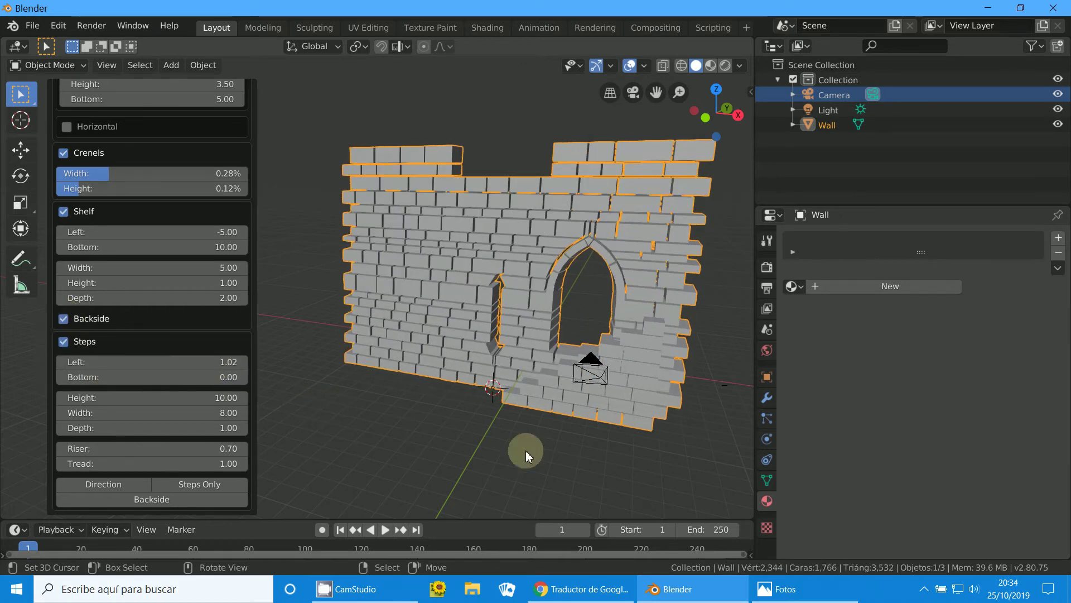
middle_drag(526, 450, 471, 454)
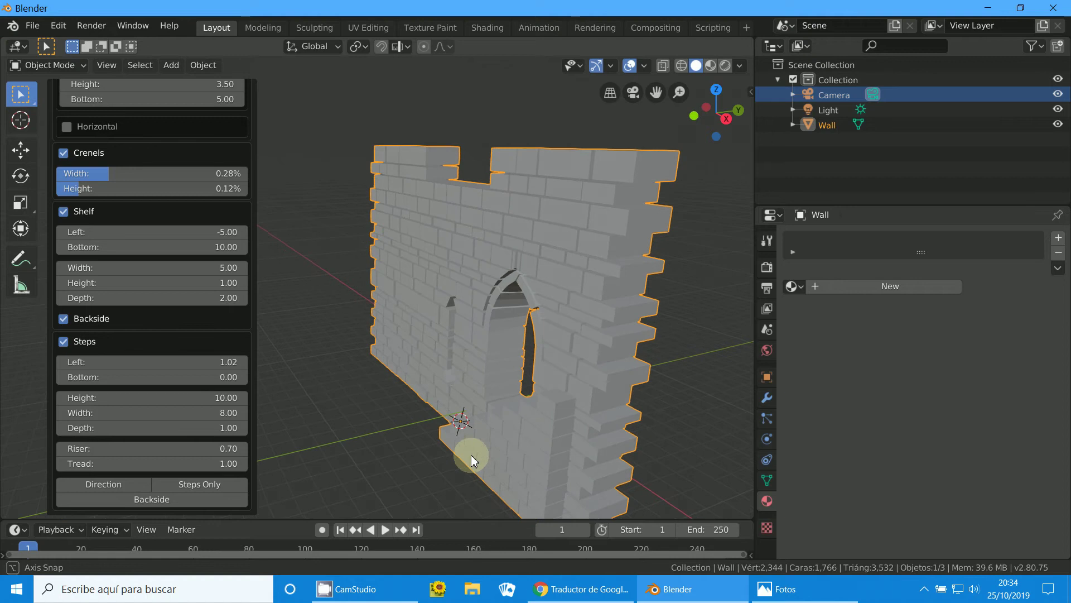
click(69, 344)
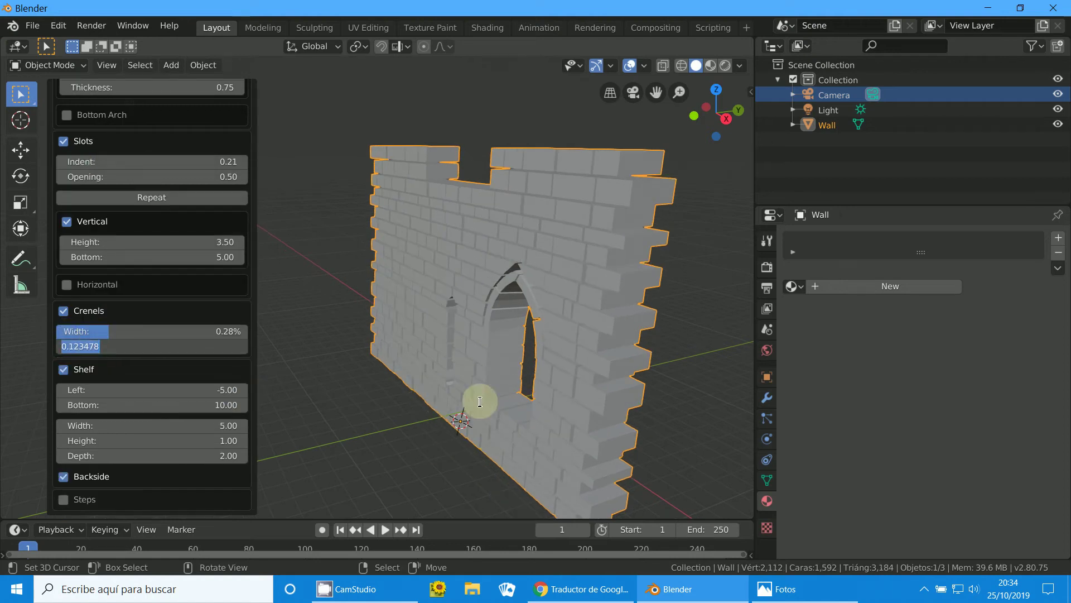
key(Return)
middle_drag(366, 410, 319, 413)
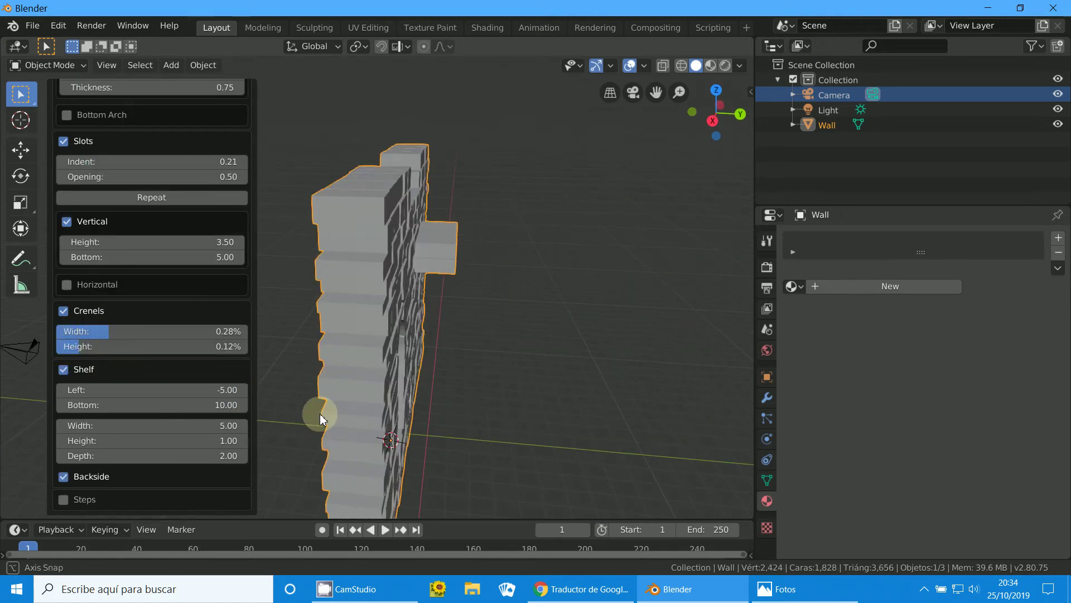
click(63, 369)
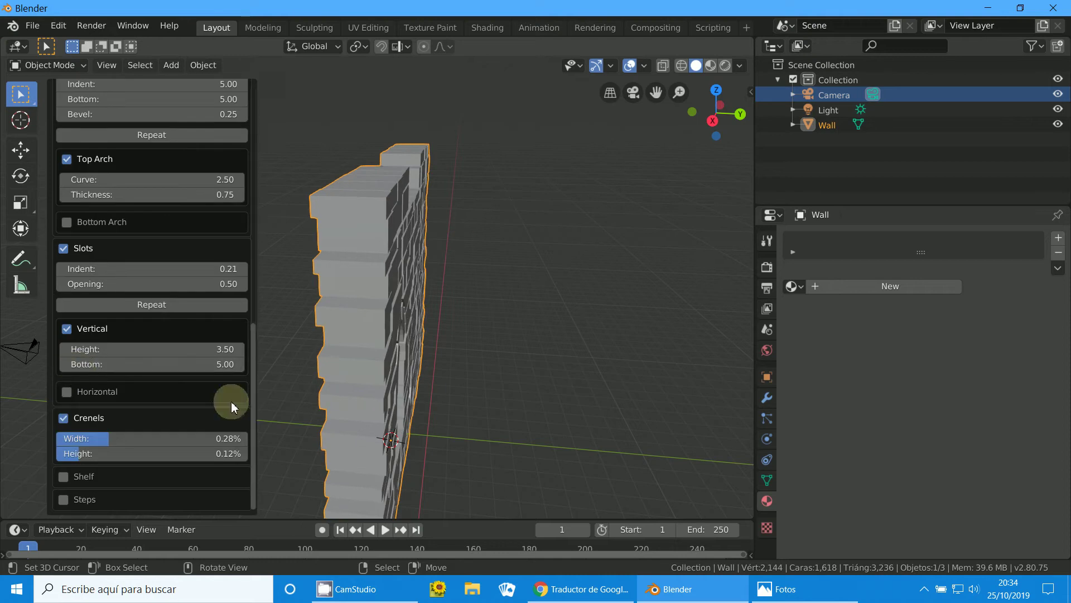
mouse_move(263, 406)
middle_down()
mouse_move(369, 387)
mouse_move(420, 351)
mouse_move(385, 335)
middle_up()
Step: Restore the shelf and the steps on the wall
scroll(420, 350, up, 2)
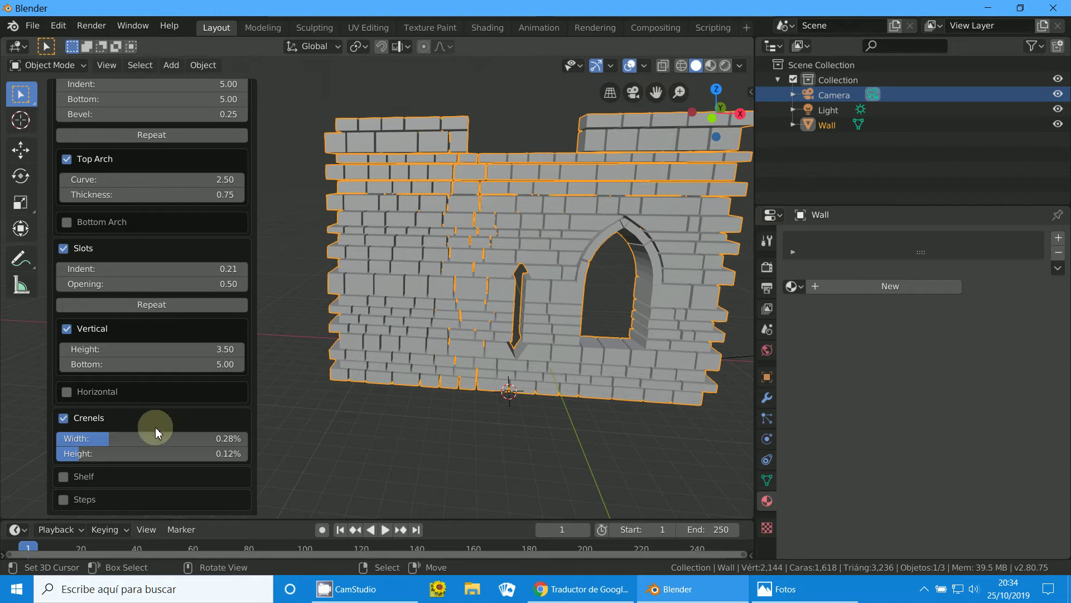
click(62, 479)
scroll(370, 437, down, 2)
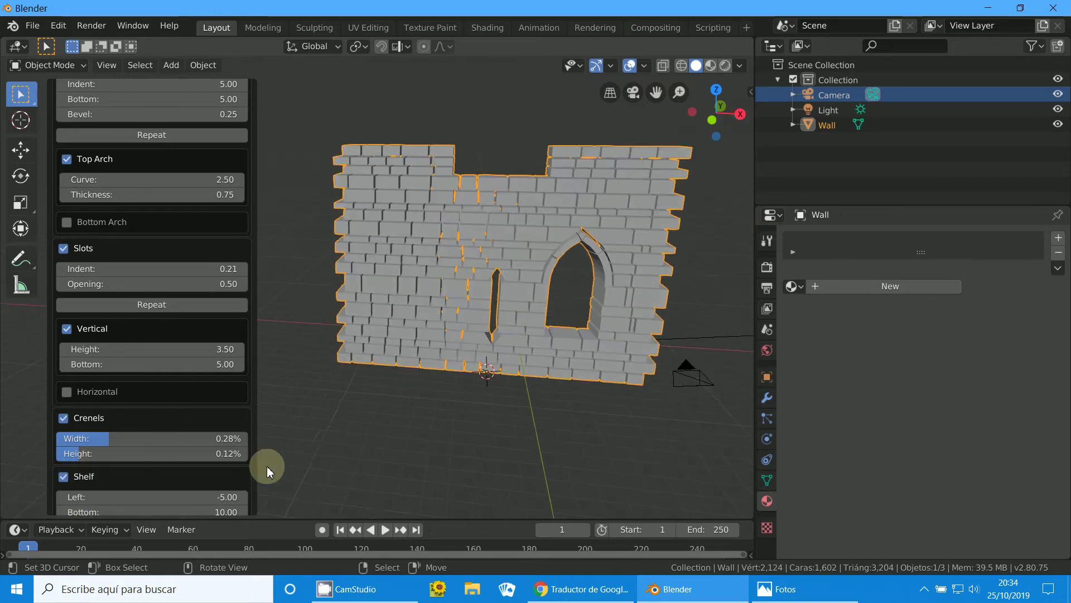
scroll(81, 502, down, 4)
click(77, 491)
middle_drag(455, 461, 497, 443)
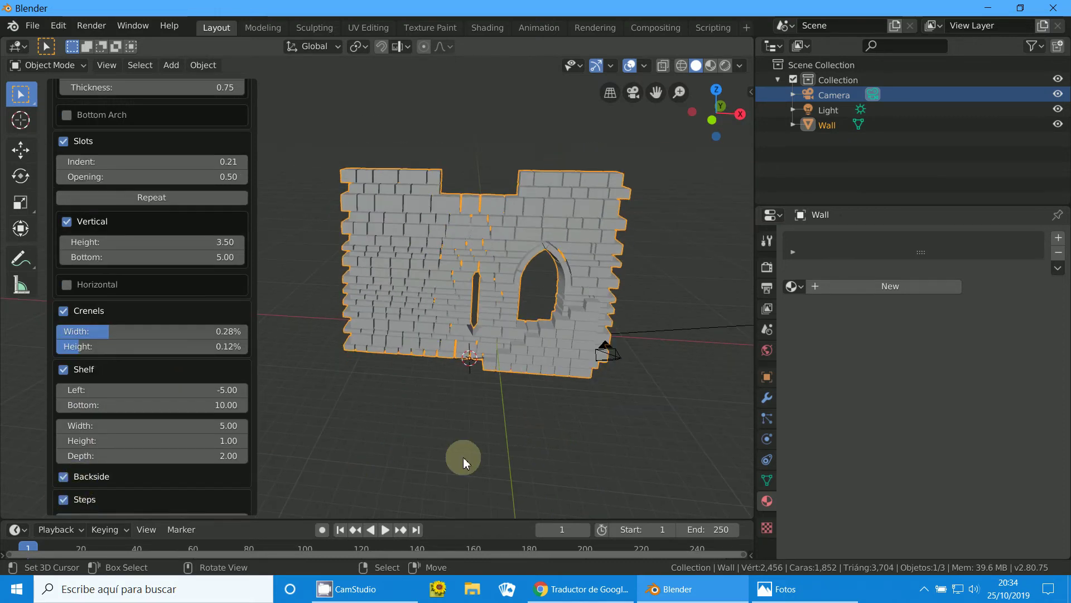
Step: Adjust the steps' width and lower their riser height to 0.34
scroll(151, 474, down, 5)
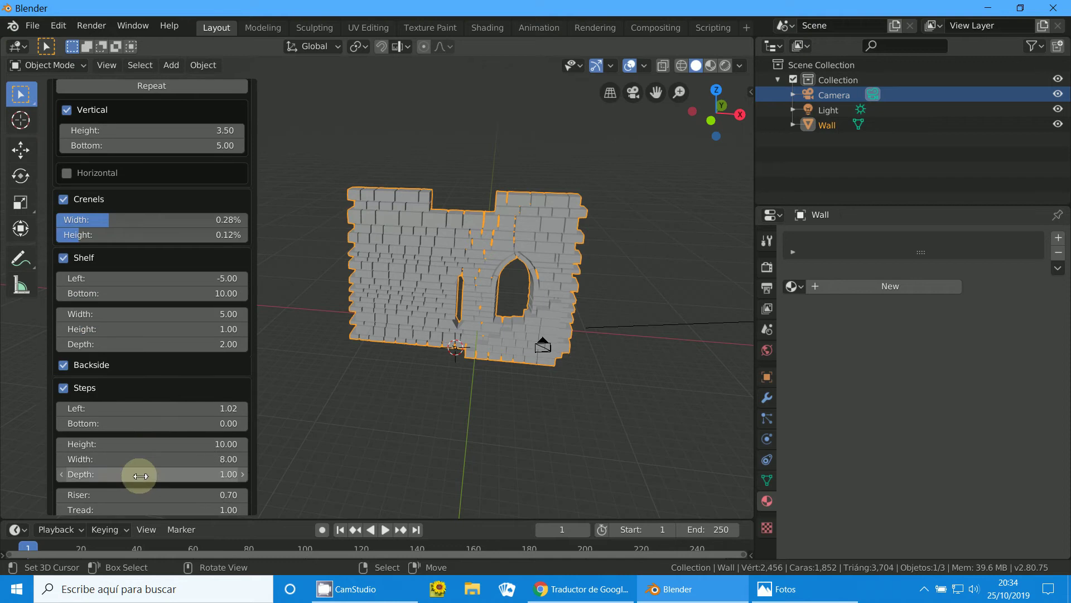
scroll(143, 450, down, 2)
mouse_move(153, 413)
mouse_down()
mouse_move(174, 414)
mouse_move(158, 411)
mouse_up()
scroll(474, 403, up, 2)
middle_drag(475, 403, 369, 405)
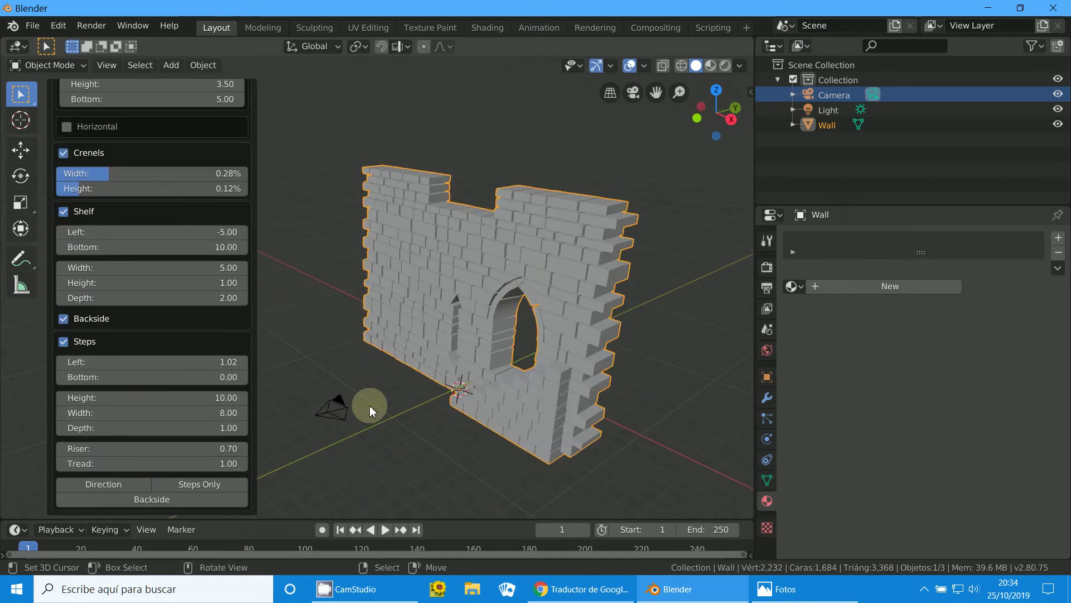
mouse_move(156, 449)
mouse_down()
mouse_move(174, 453)
mouse_move(159, 448)
mouse_up()
text(0.34)
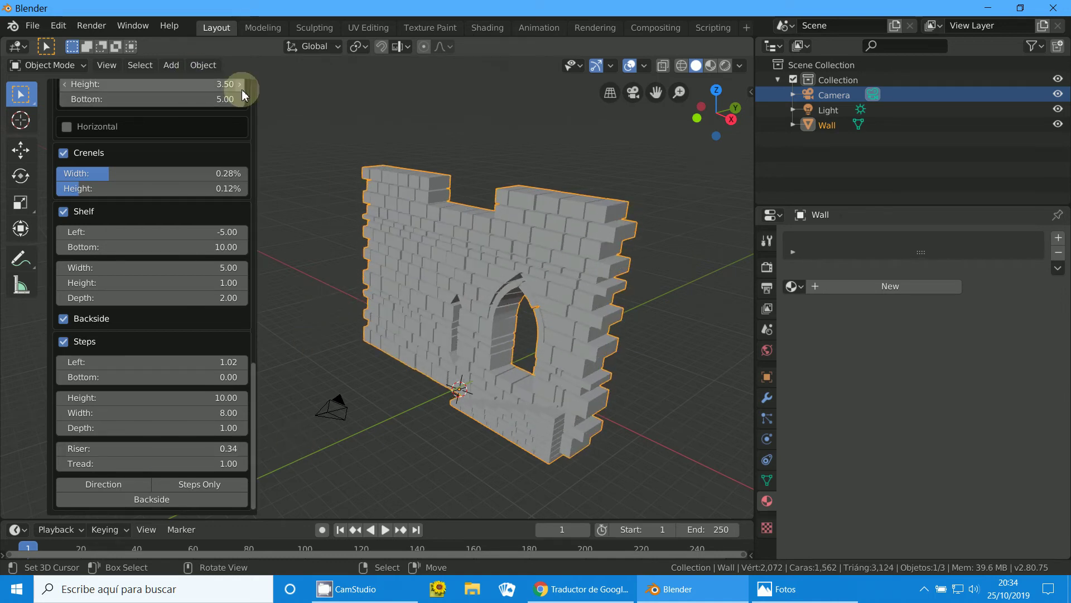
Step: Delete the wall and add a Simple Star mesh
key(Delete)
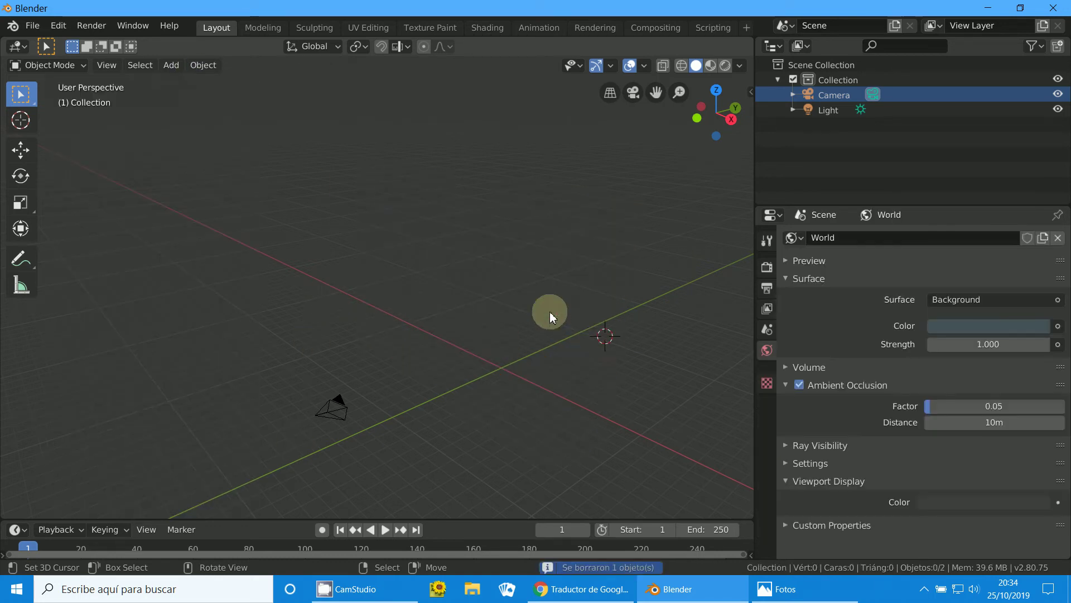
mouse_move(351, 299)
middle_down()
mouse_move(421, 375)
mouse_move(150, 39)
middle_up()
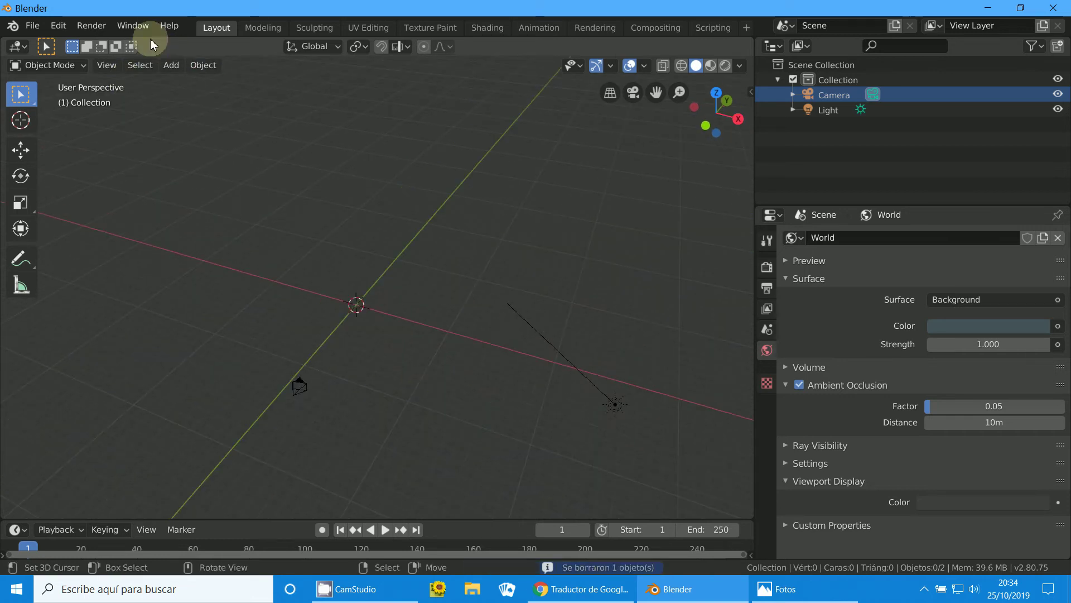
click(171, 67)
mouse_move(219, 82)
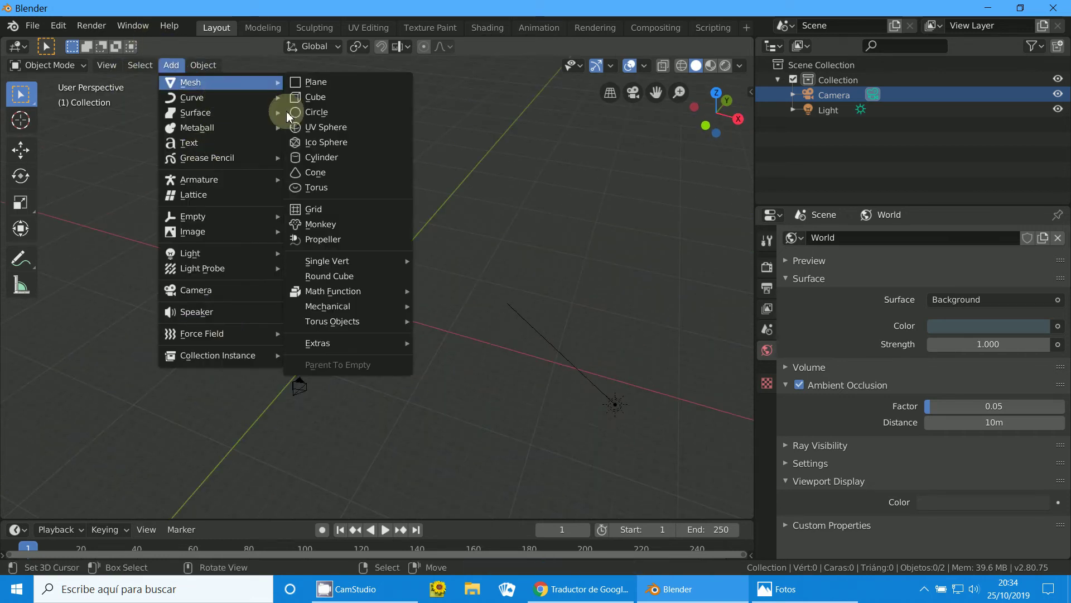
mouse_move(347, 344)
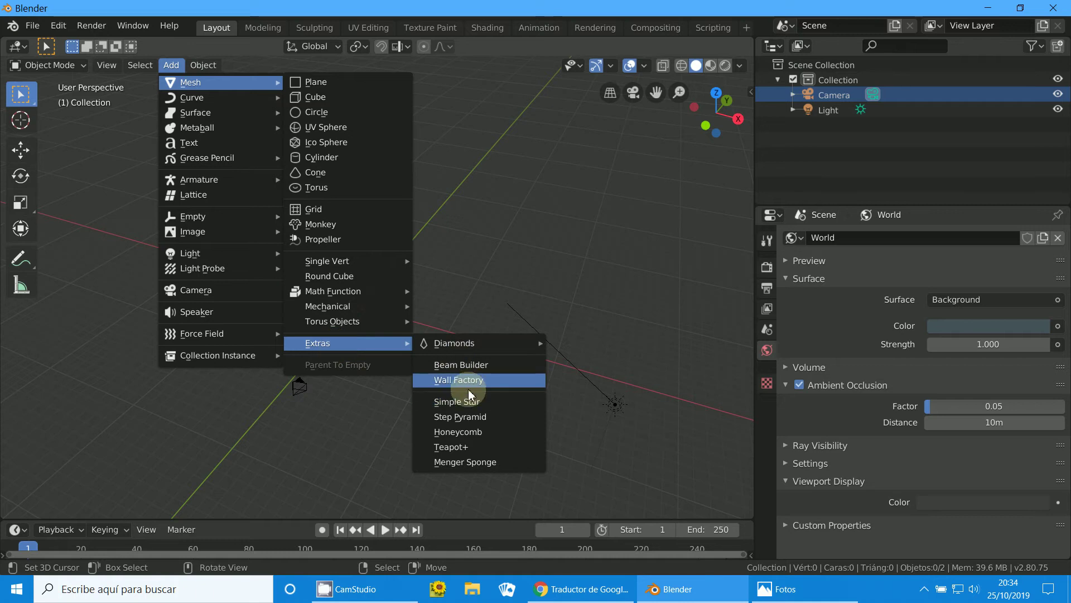
click(469, 403)
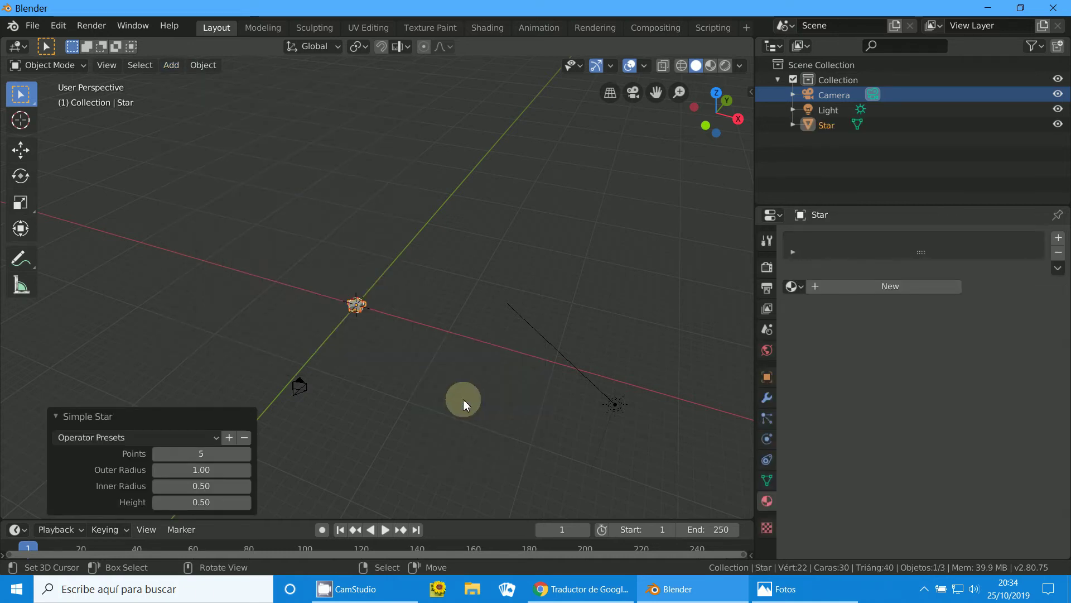
Step: Locate the star from the top view and raise it to 9 points
scroll(360, 343, up, 4)
scroll(364, 342, up, 2)
key(KP_7)
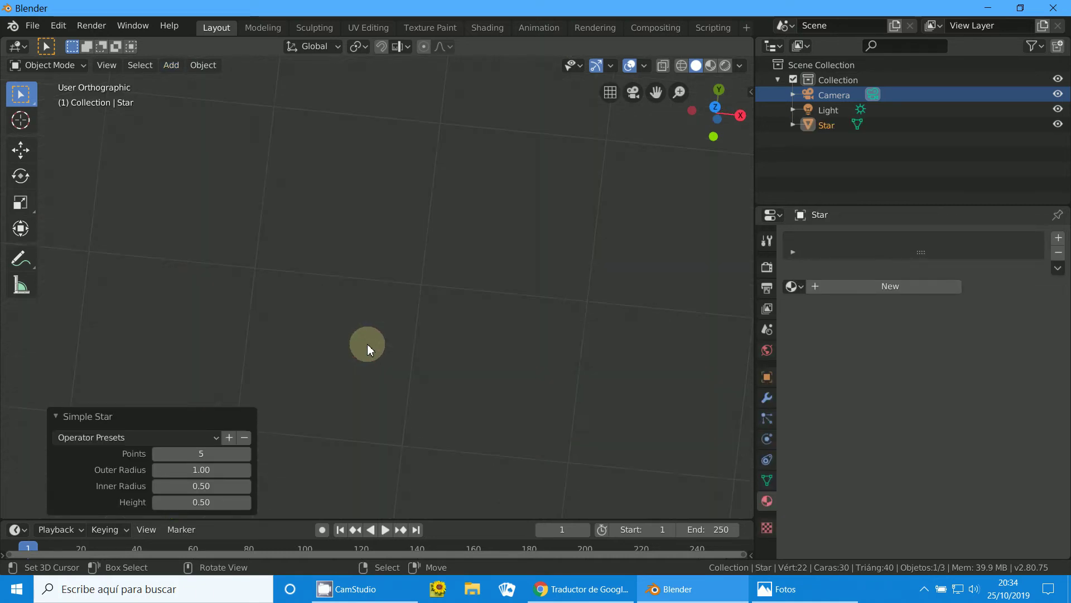
scroll(424, 313, down, 5)
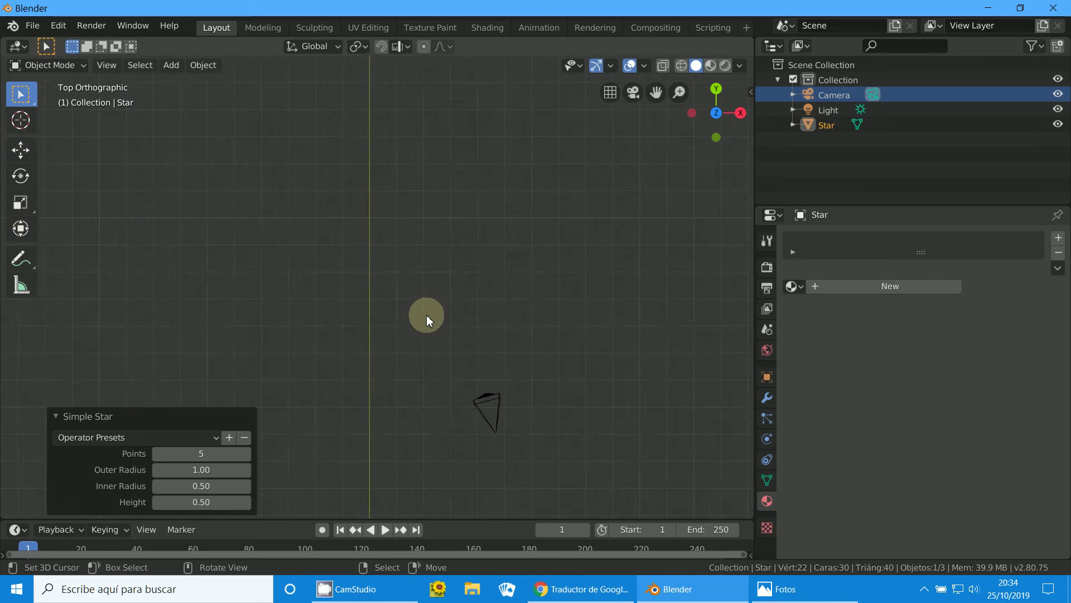
mouse_move(424, 314)
middle_down()
mouse_move(399, 390)
mouse_move(352, 460)
middle_up()
scroll(401, 389, up, 2)
scroll(402, 386, up, 2)
click(243, 453)
click(243, 453)
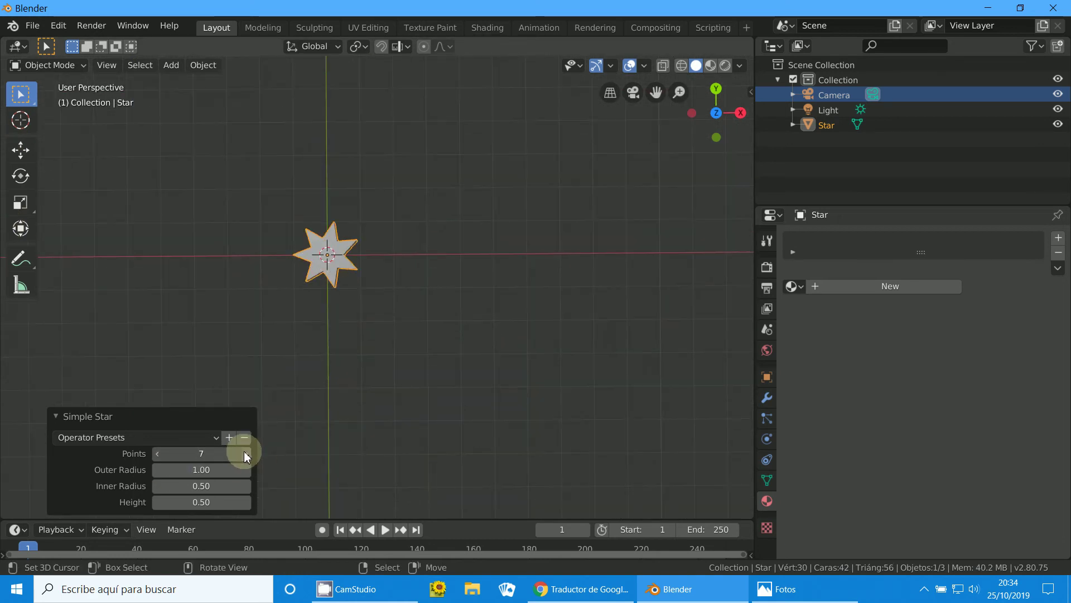
scroll(422, 403, up, 2)
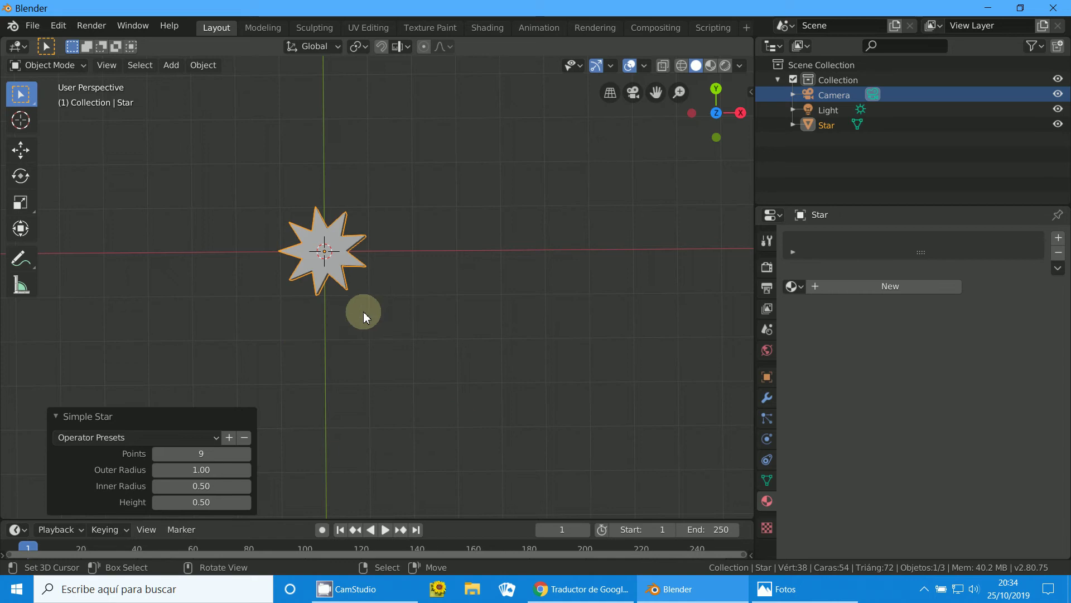
Step: Enlarge the star's outer radius to 1.21 and adjust its height
key(KP_5)
scroll(371, 308, down, 5)
scroll(385, 363, down, 3)
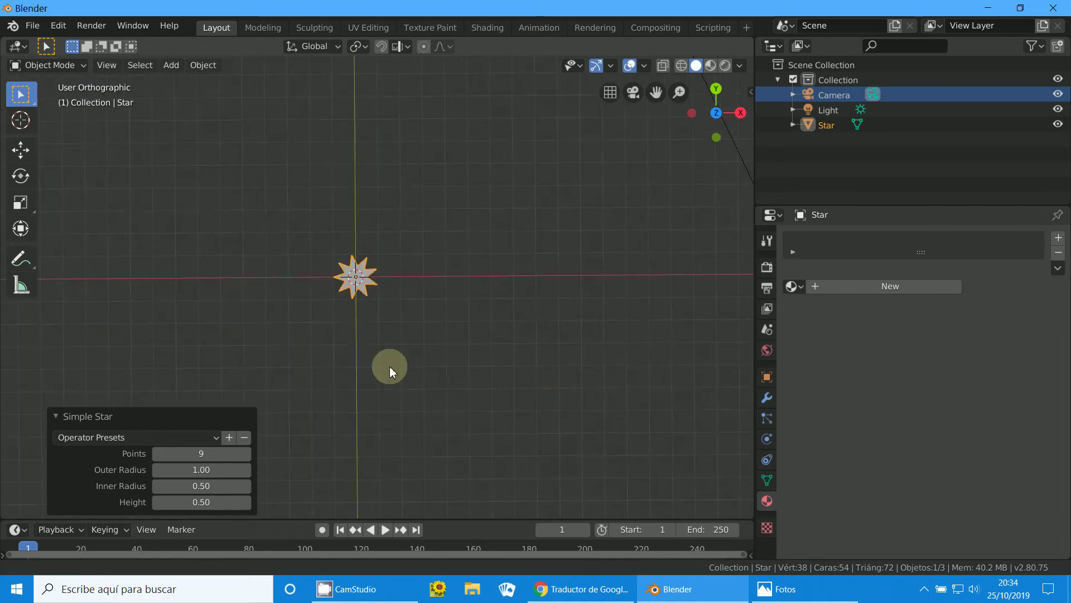
scroll(407, 377, up, 3)
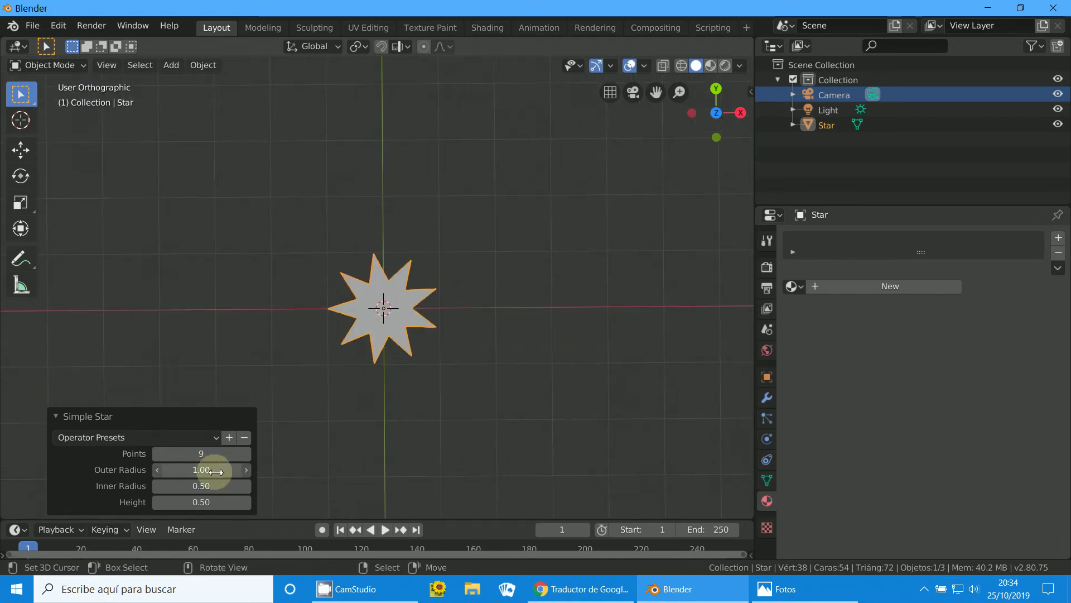
mouse_move(216, 472)
mouse_down()
mouse_move(235, 472)
mouse_move(198, 504)
mouse_up()
mouse_move(376, 423)
middle_down()
mouse_move(360, 388)
mouse_move(356, 462)
middle_up()
Step: Replace the star with a 5-sided Step Pyramid with a wider base
key(Delete)
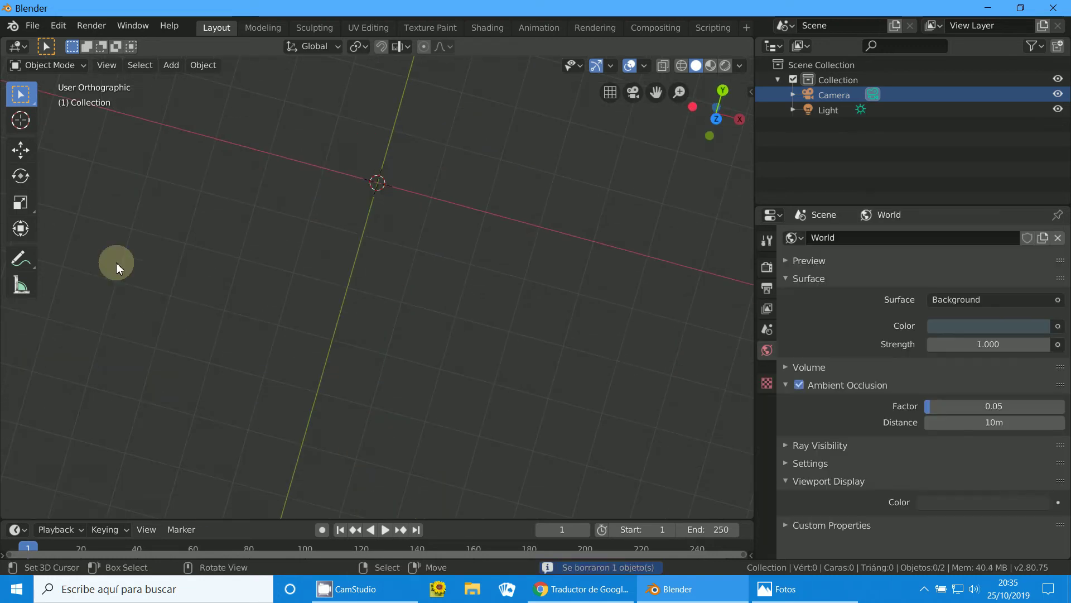
click(169, 65)
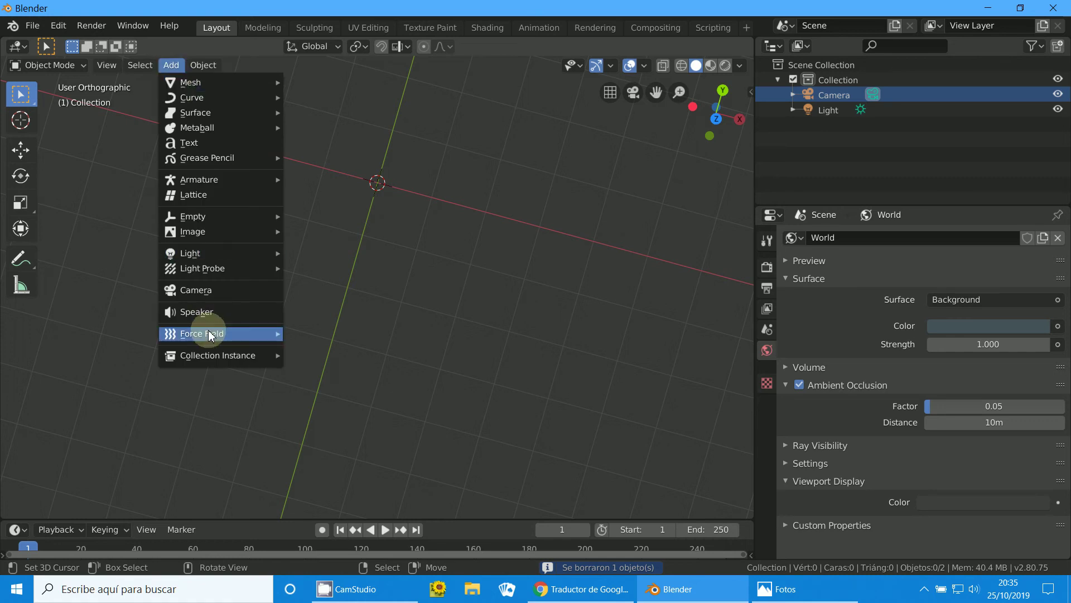
mouse_move(219, 82)
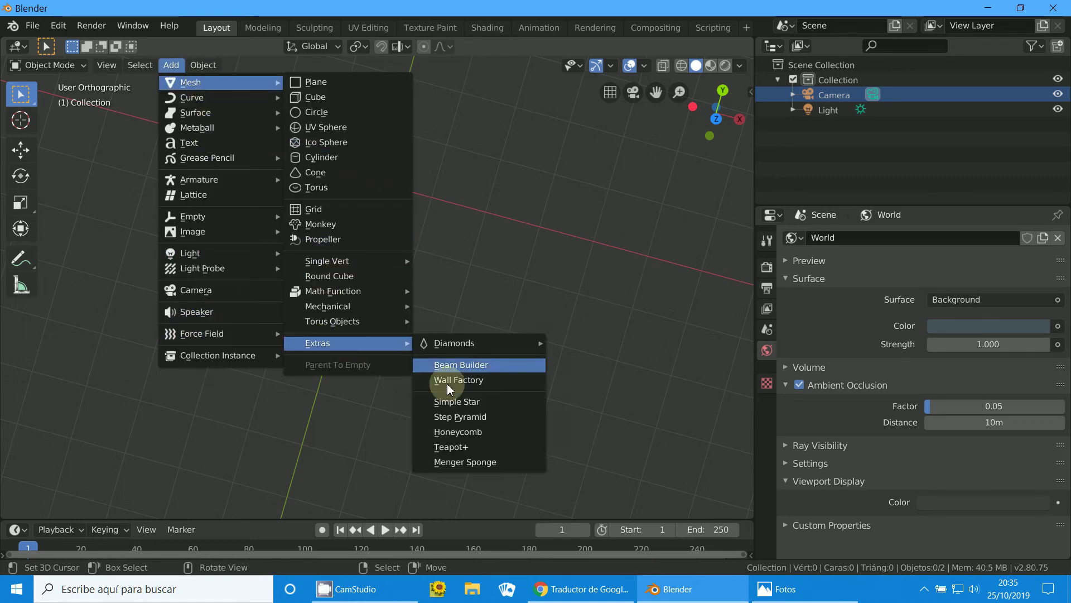
click(461, 411)
mouse_move(461, 410)
middle_down()
mouse_move(407, 316)
mouse_move(395, 356)
mouse_move(407, 371)
middle_up()
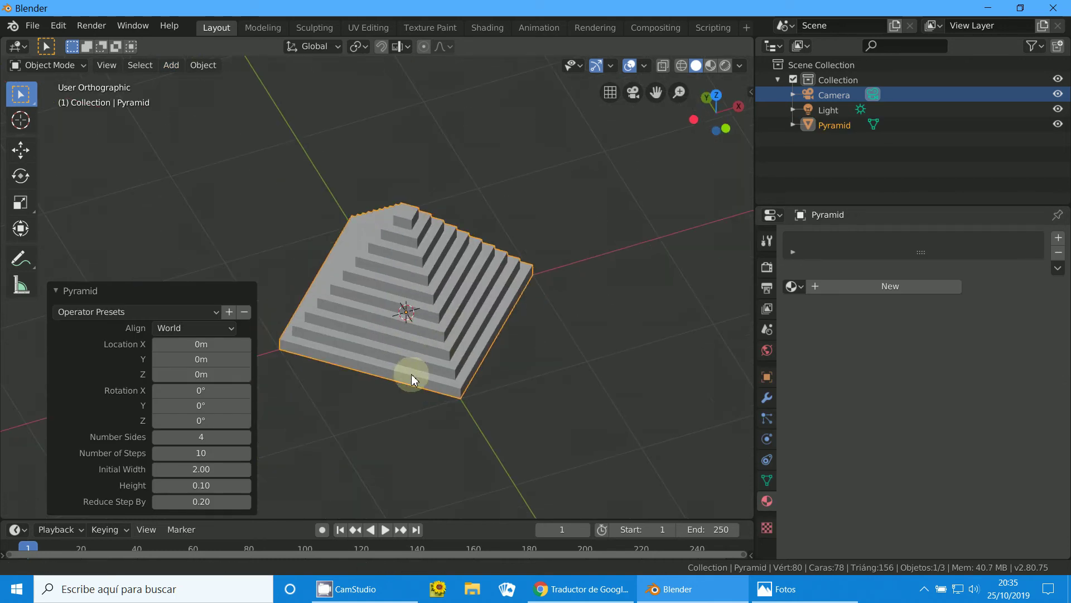
click(245, 441)
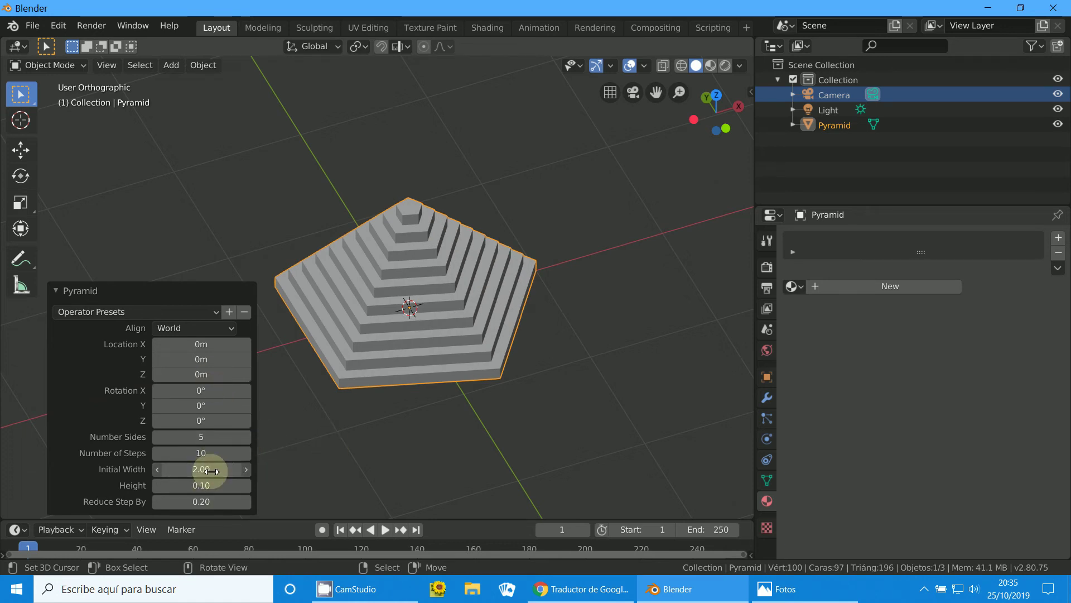
drag(209, 471, 218, 504)
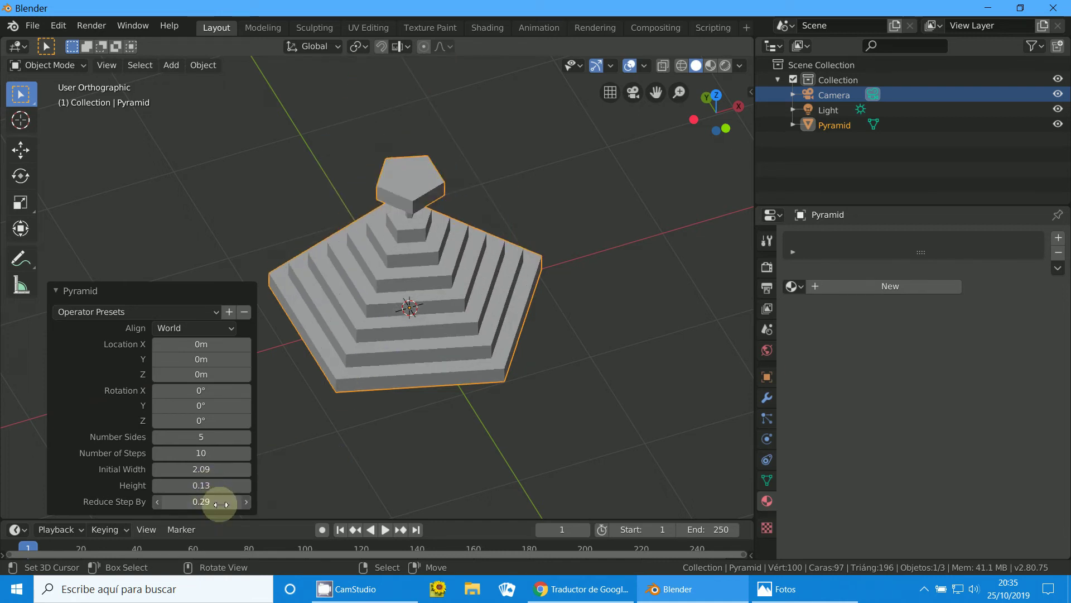
Step: Raise Reduce Step By to 0.41, then delete the pyramid
middle_drag(353, 471, 366, 418)
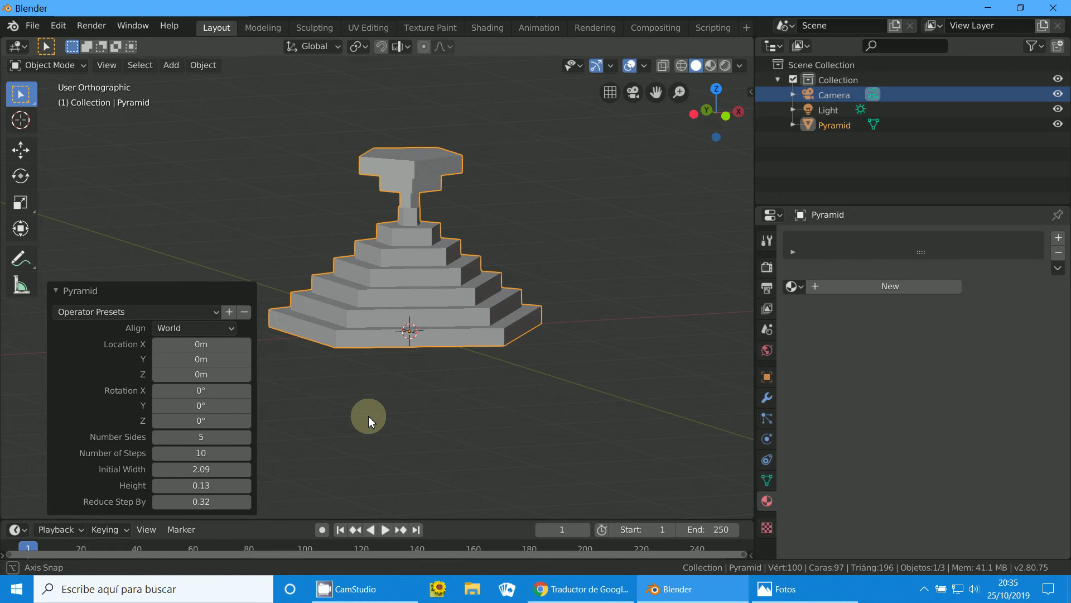
drag(245, 502, 261, 502)
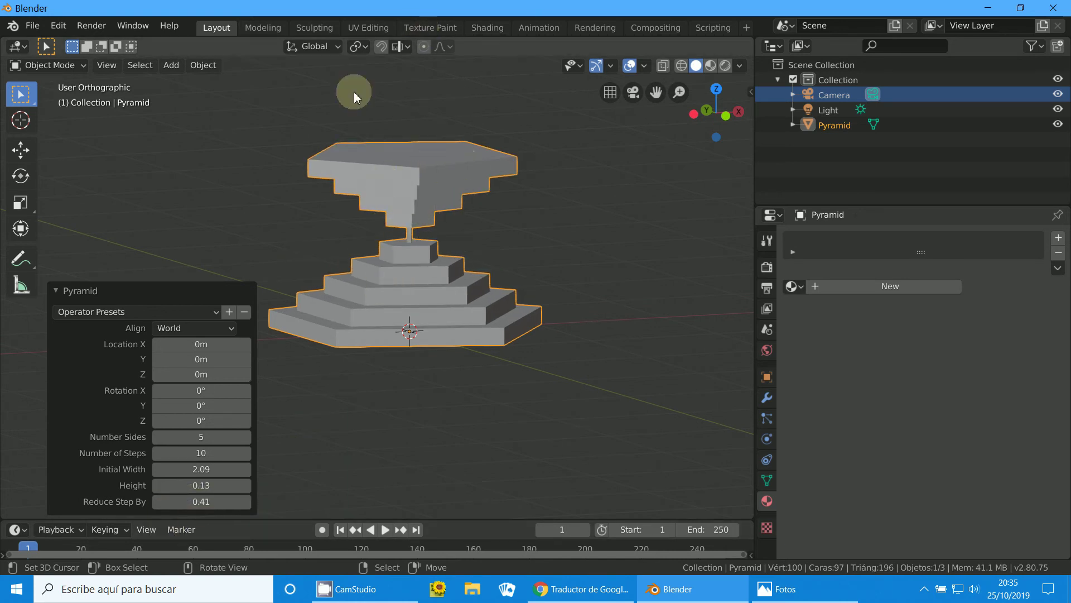
middle_drag(406, 387, 306, 259)
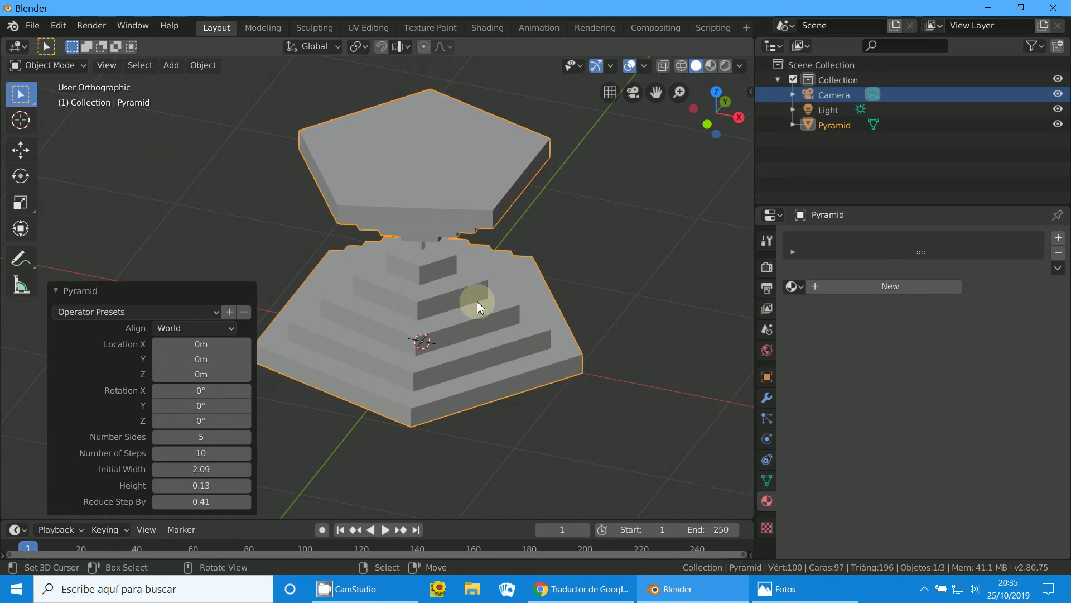
key(Delete)
click(173, 65)
mouse_move(190, 82)
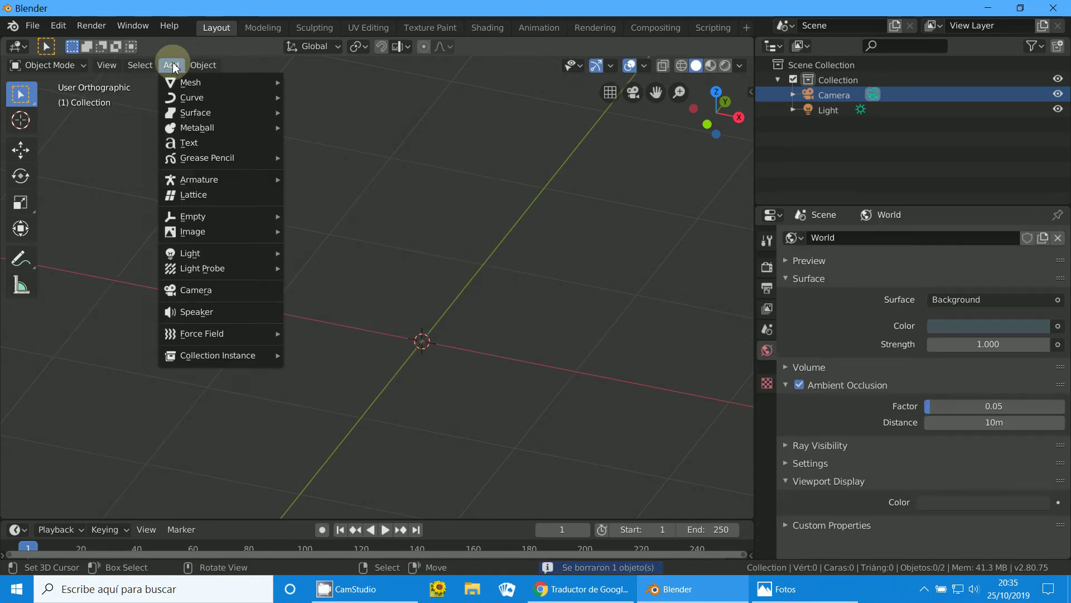
click(423, 137)
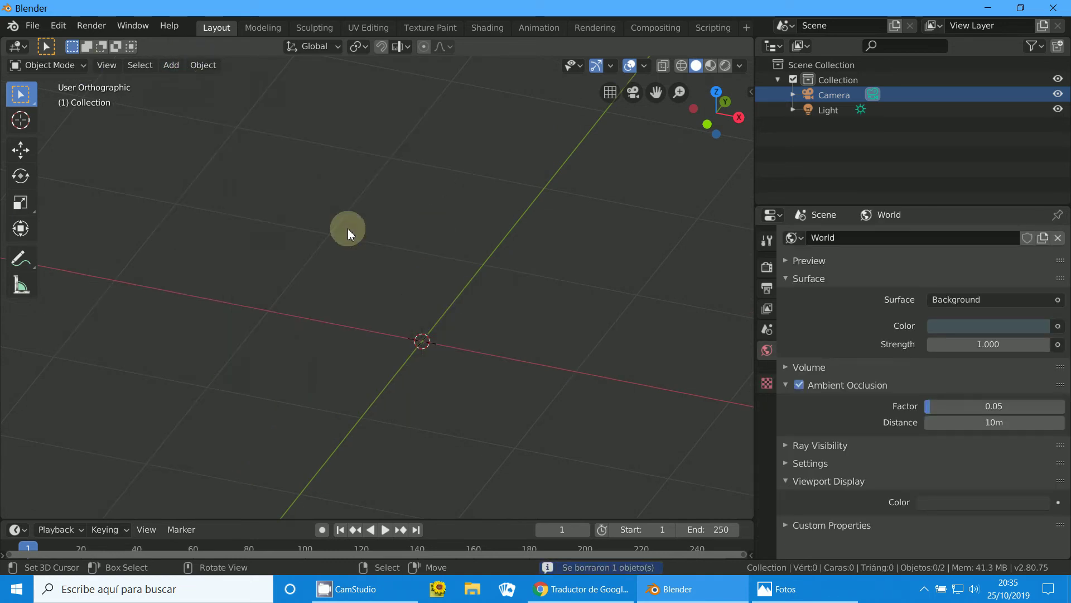
click(173, 65)
mouse_move(343, 343)
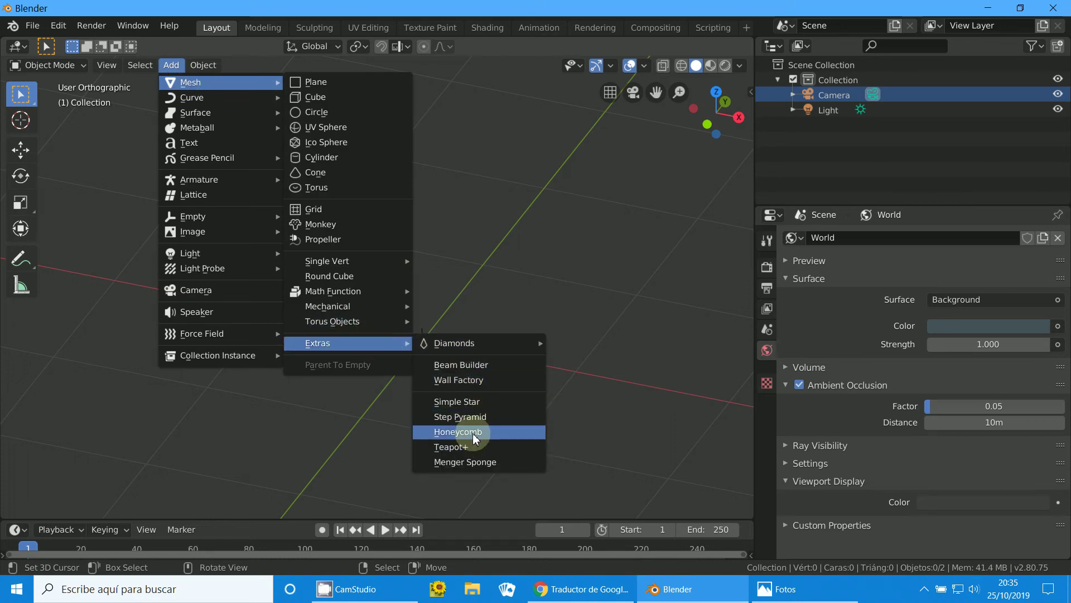
click(473, 433)
key(KP_7)
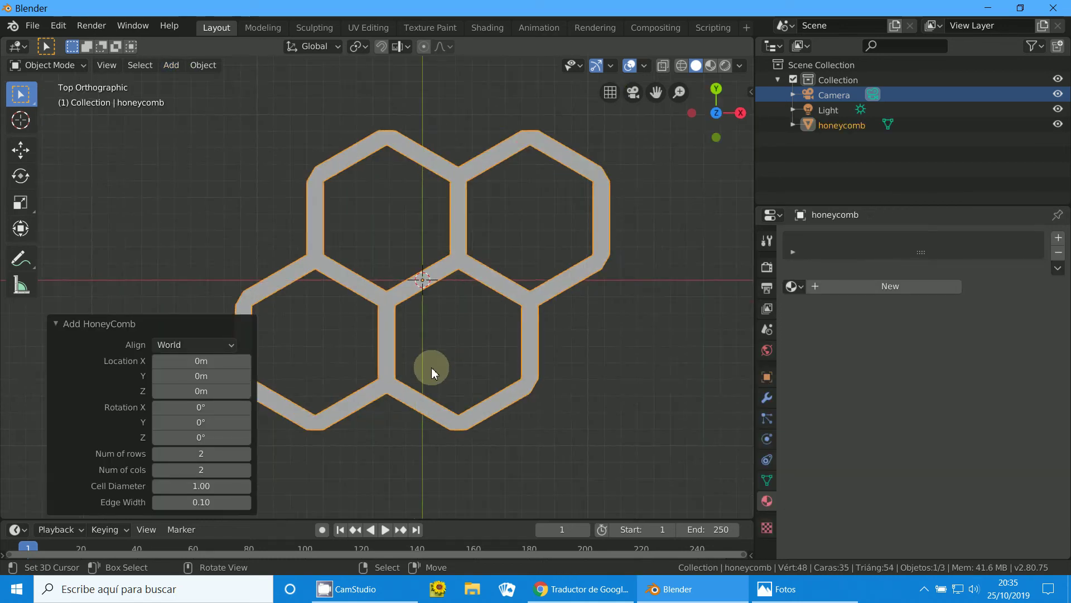
scroll(431, 367, down, 3)
scroll(437, 366, up, 2)
scroll(441, 380, up, 1)
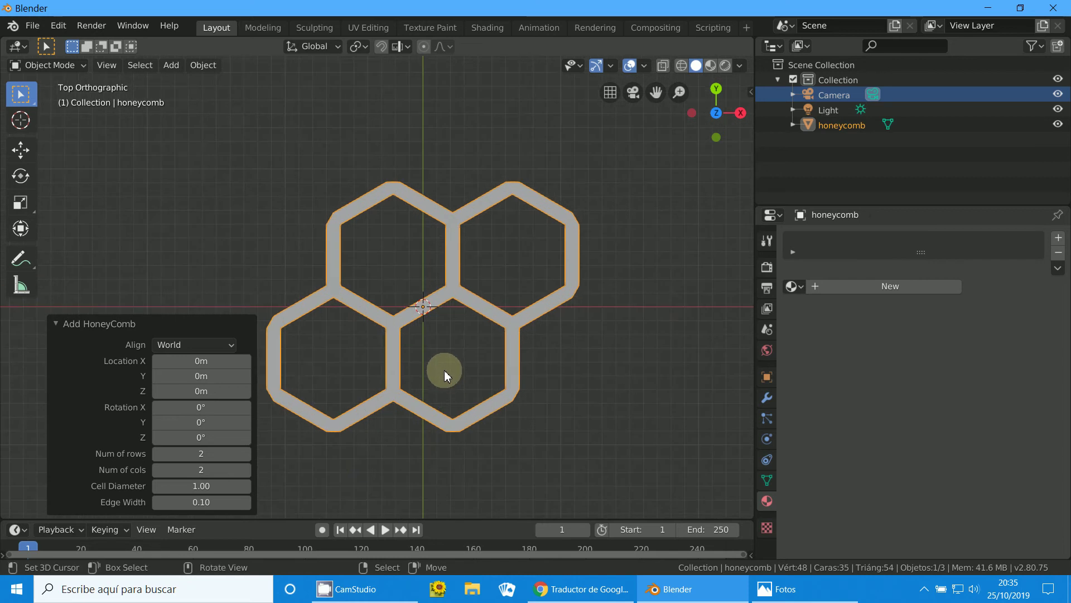
scroll(443, 369, down, 1)
scroll(445, 373, up, 1)
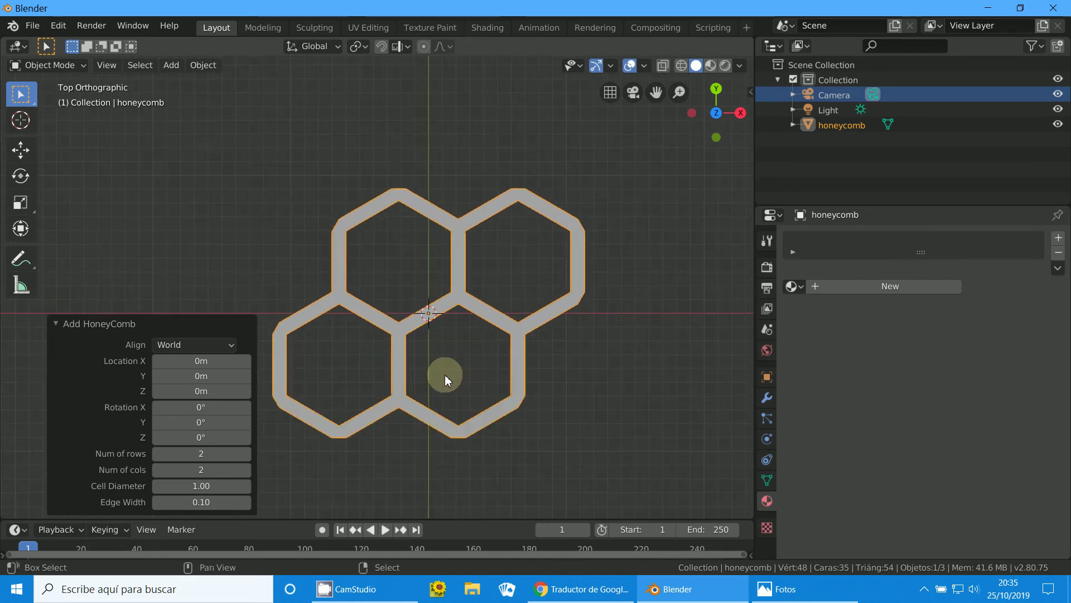
click(396, 357)
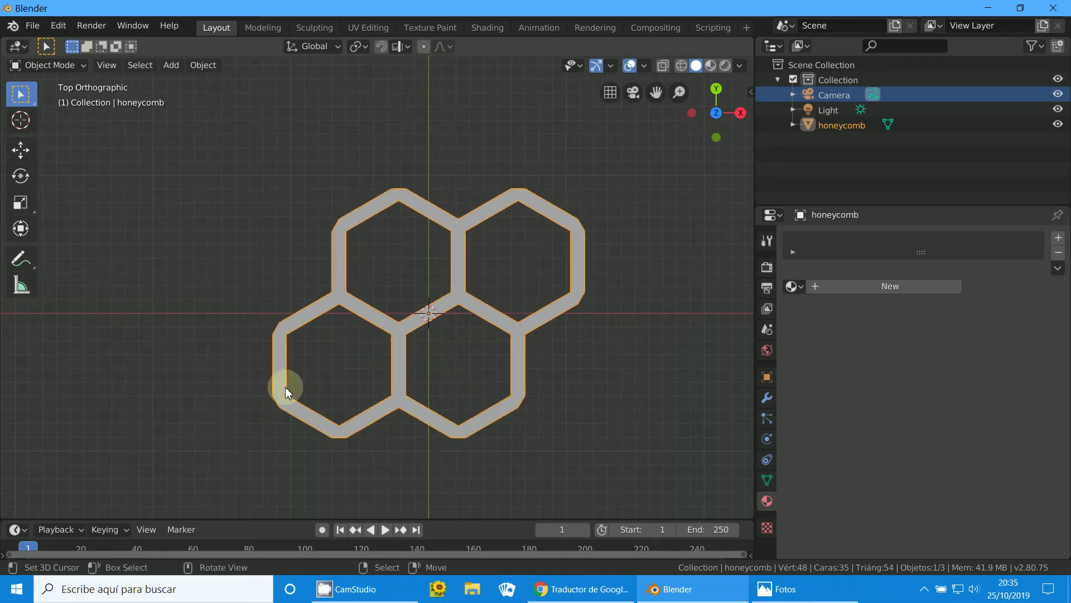
key(Delete)
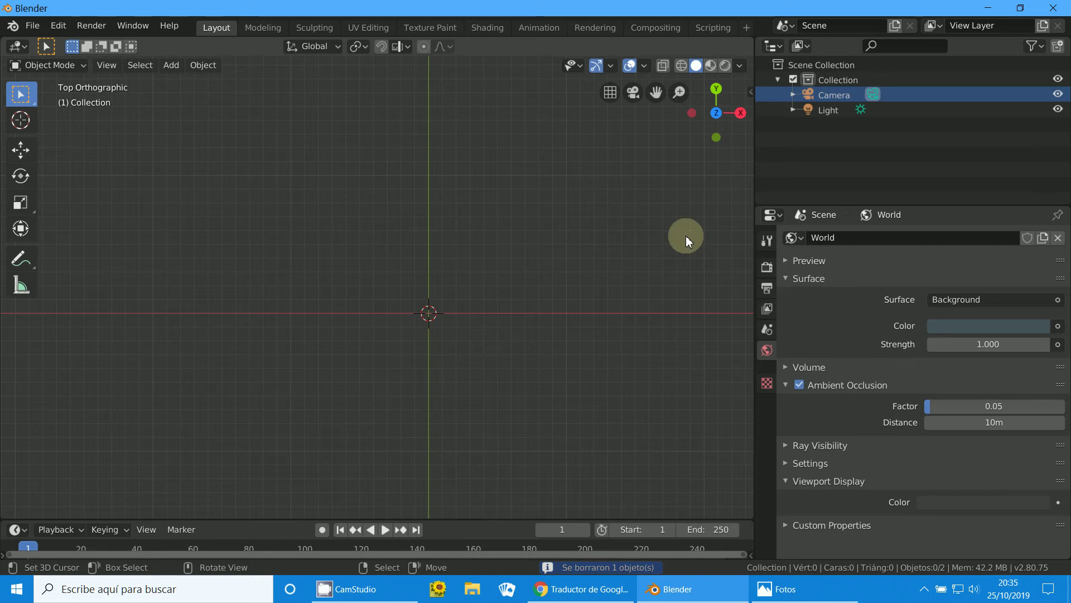
Step: Add a Teapot+ mesh and view it from an angle
click(179, 67)
mouse_move(222, 82)
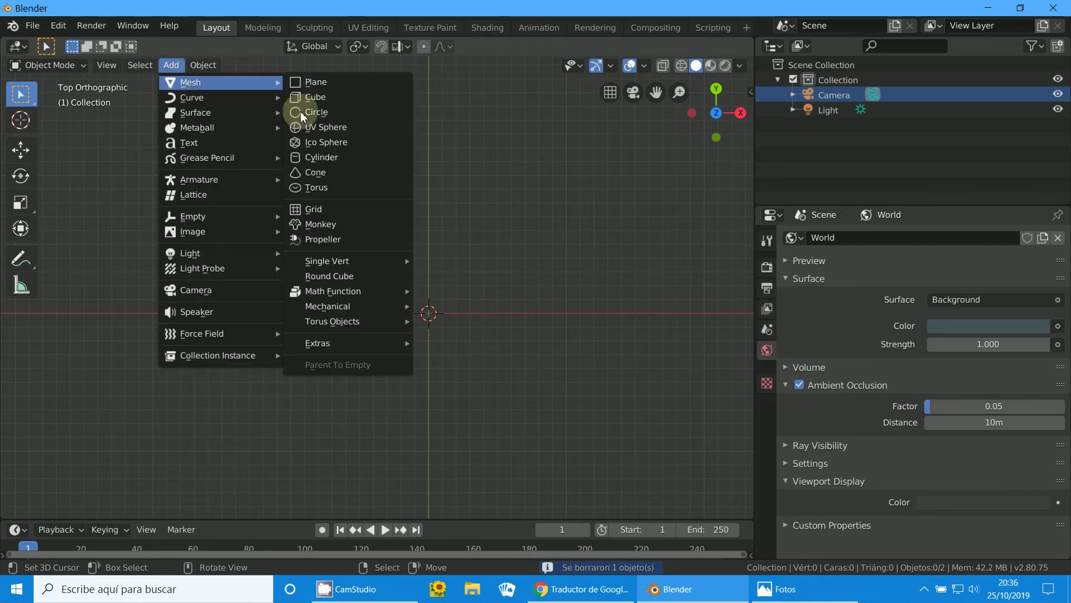
mouse_move(318, 343)
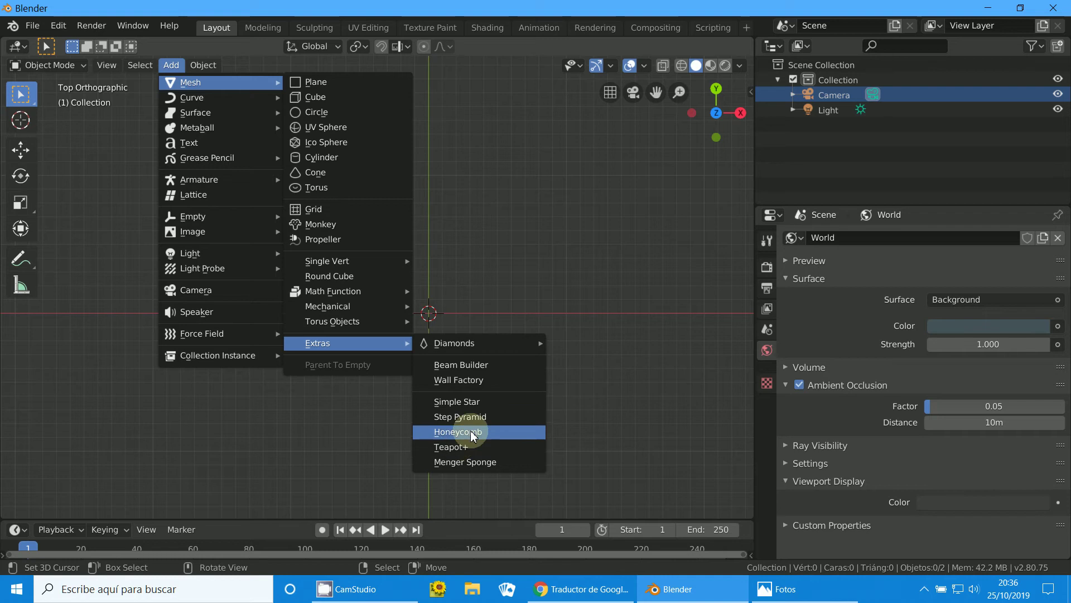
click(467, 449)
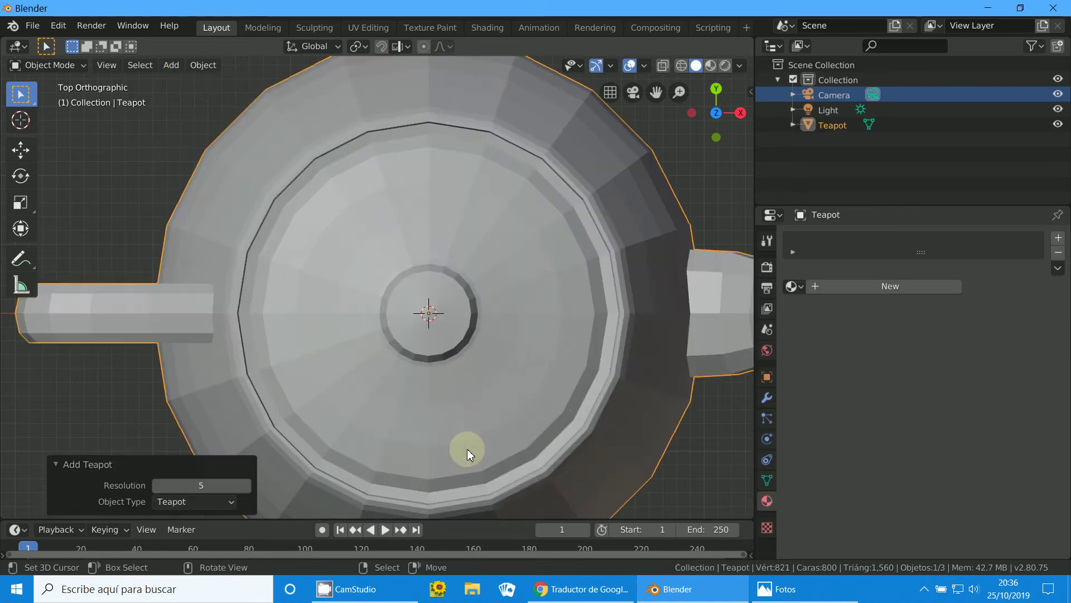
scroll(456, 386, down, 5)
mouse_move(457, 386)
middle_down()
mouse_move(440, 385)
mouse_move(383, 306)
middle_up()
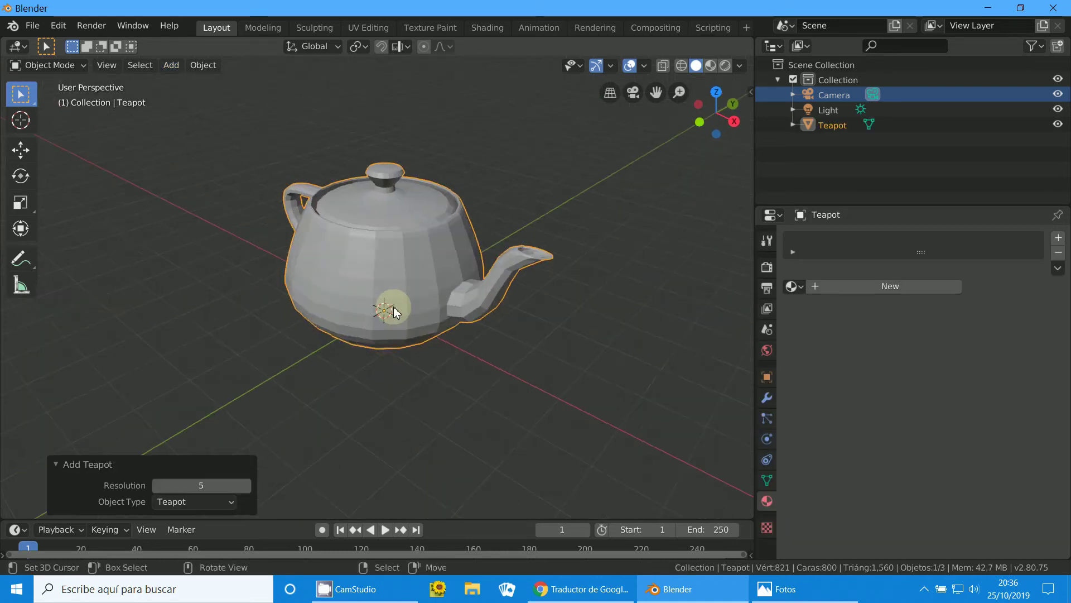
scroll(395, 306, up, 3)
scroll(407, 311, down, 2)
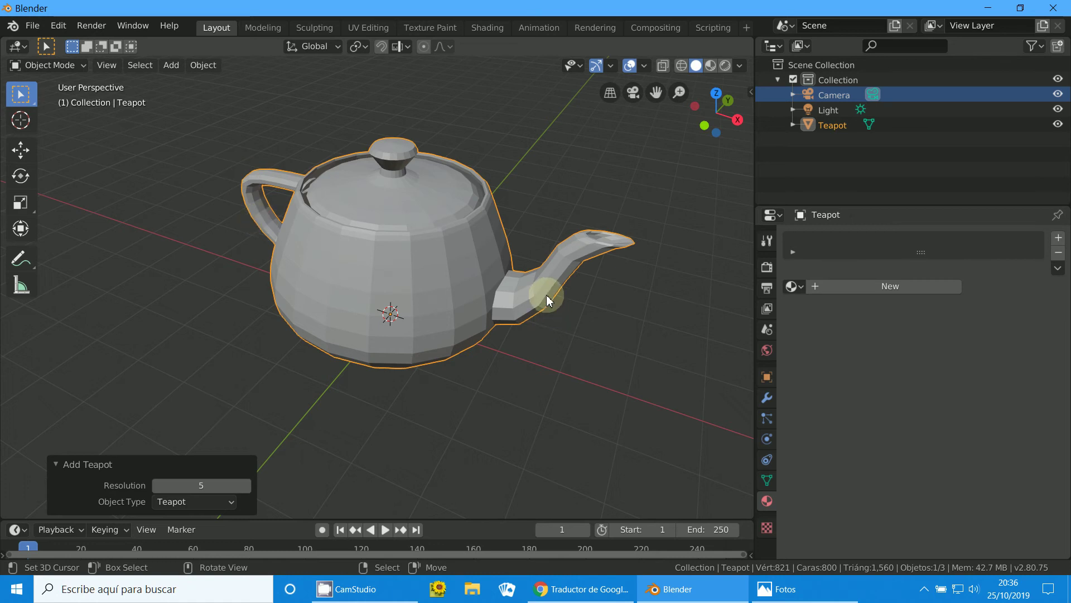
Step: In Edit Mode, select the spout as a linked piece and cancel a trial move
click(28, 94)
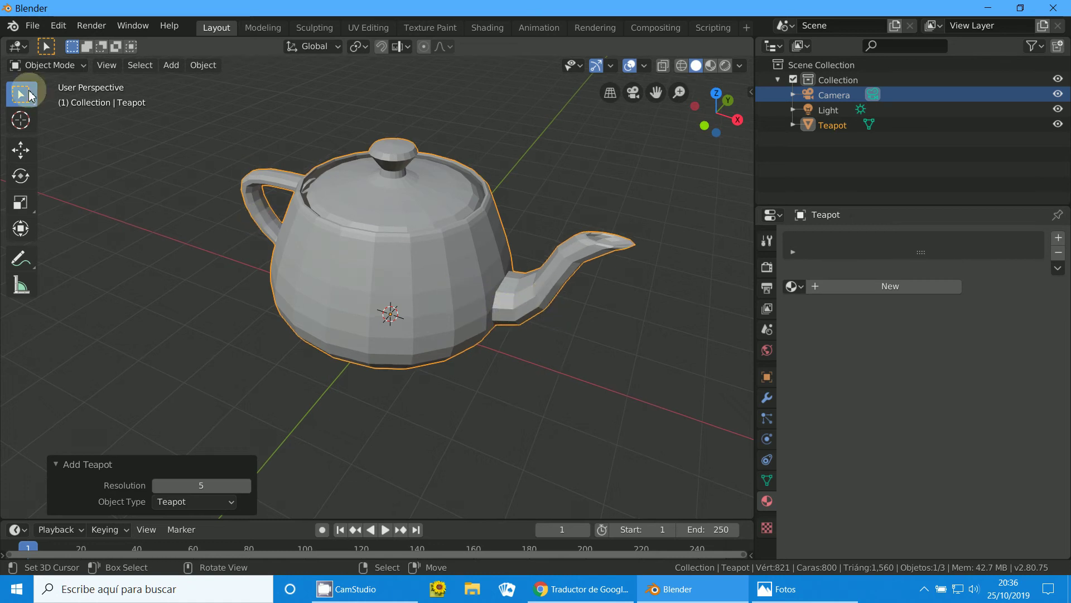
click(48, 67)
click(54, 103)
click(553, 300)
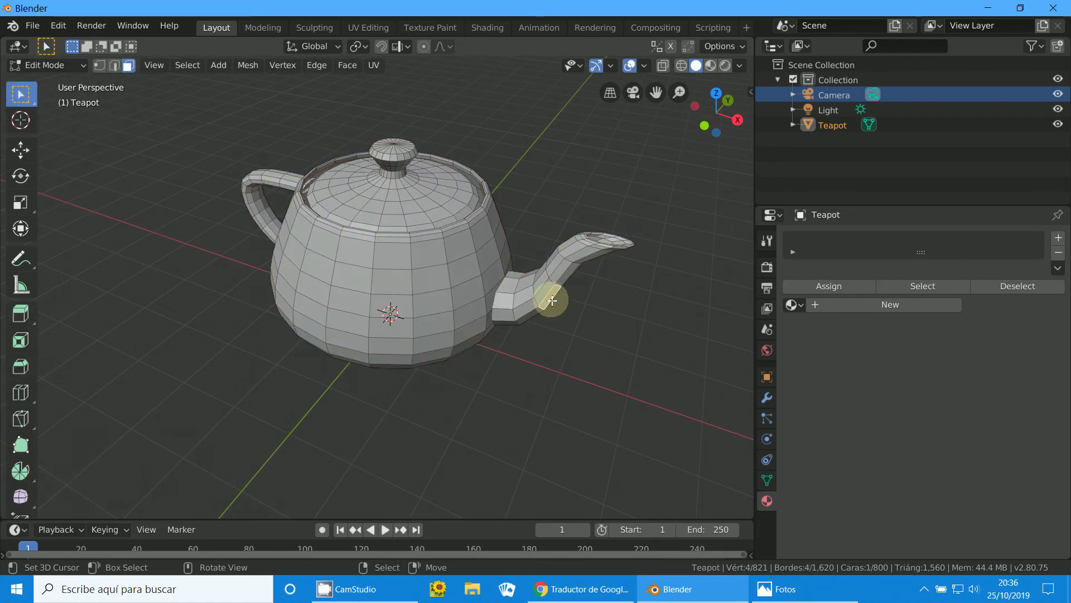
key(ctrl+l)
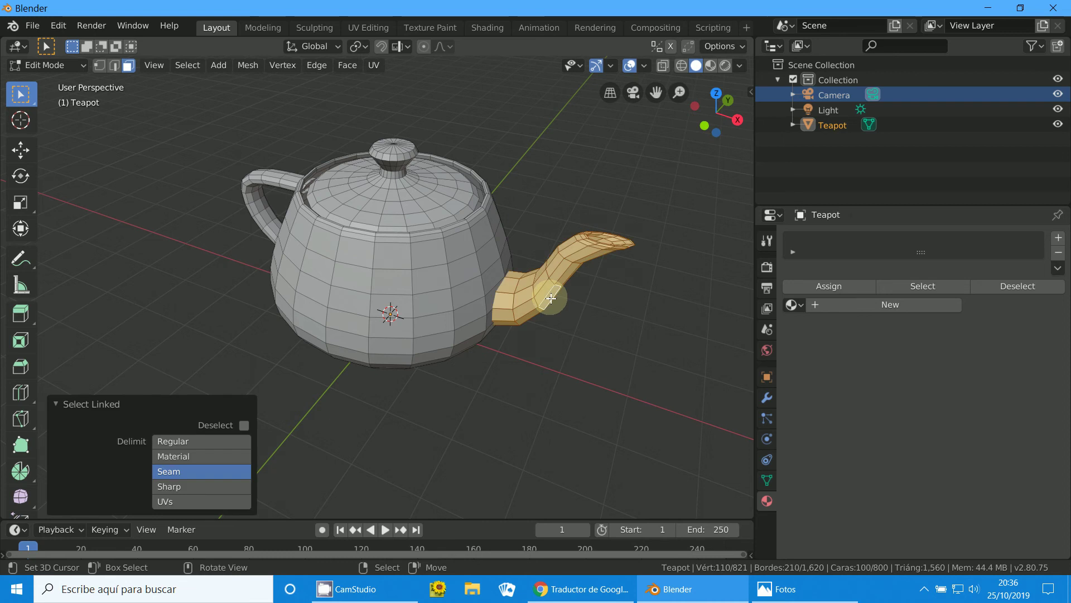
key(g)
key(Escape)
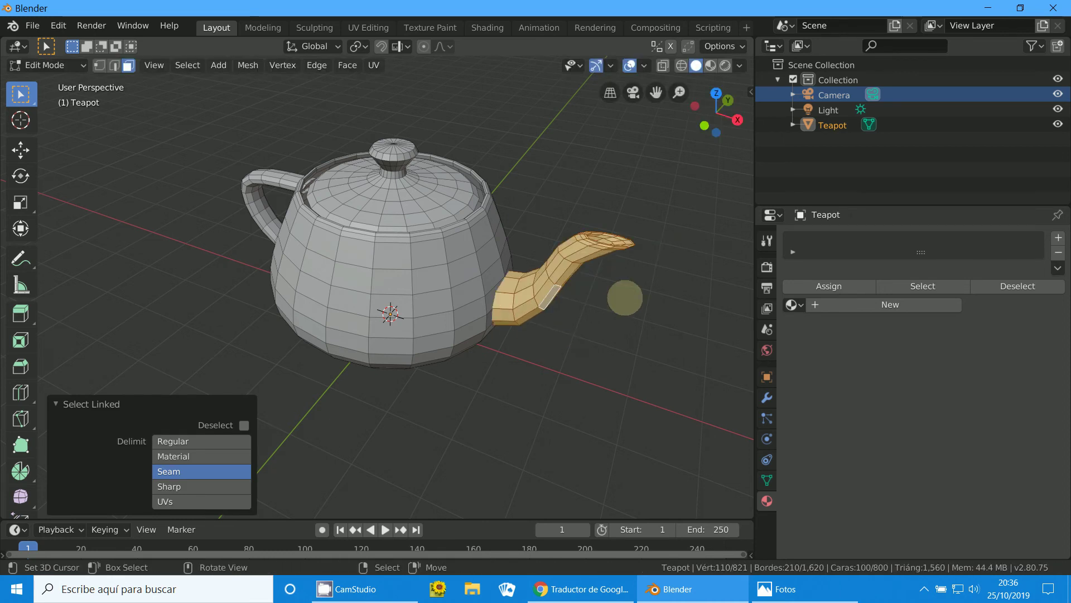
Step: Inspect the spout from low side angles, then head back to Object Mode
middle_drag(625, 298, 614, 303)
scroll(521, 311, up, 5)
scroll(627, 304, up, 1)
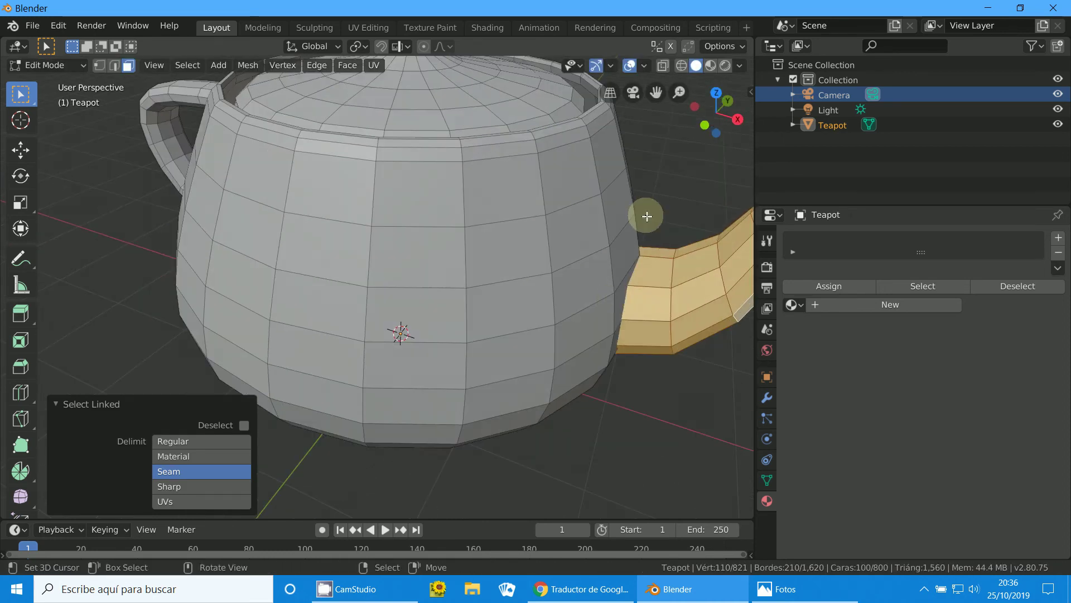
scroll(646, 288, down, 6)
mouse_move(575, 306)
middle_down()
mouse_move(486, 316)
mouse_move(301, 220)
middle_up()
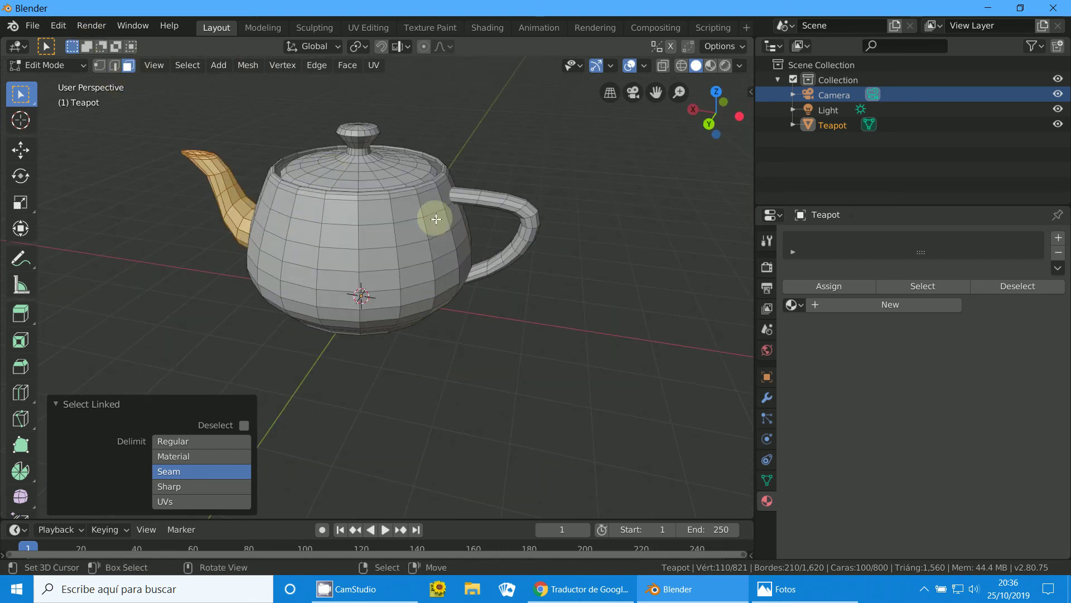
scroll(375, 268, down, 2)
scroll(383, 258, up, 2)
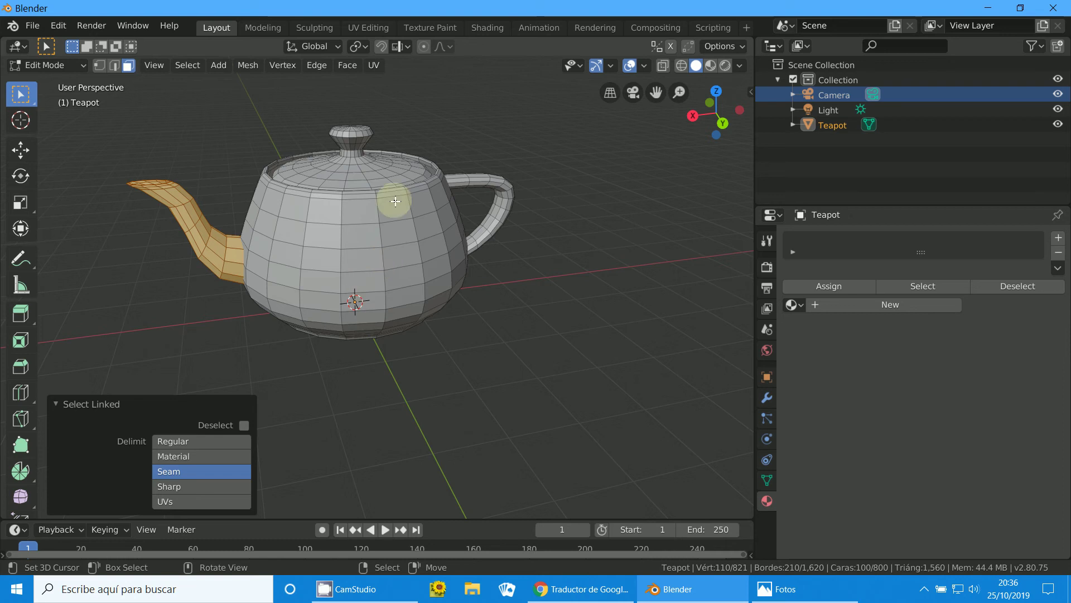
middle_drag(394, 200, 394, 273)
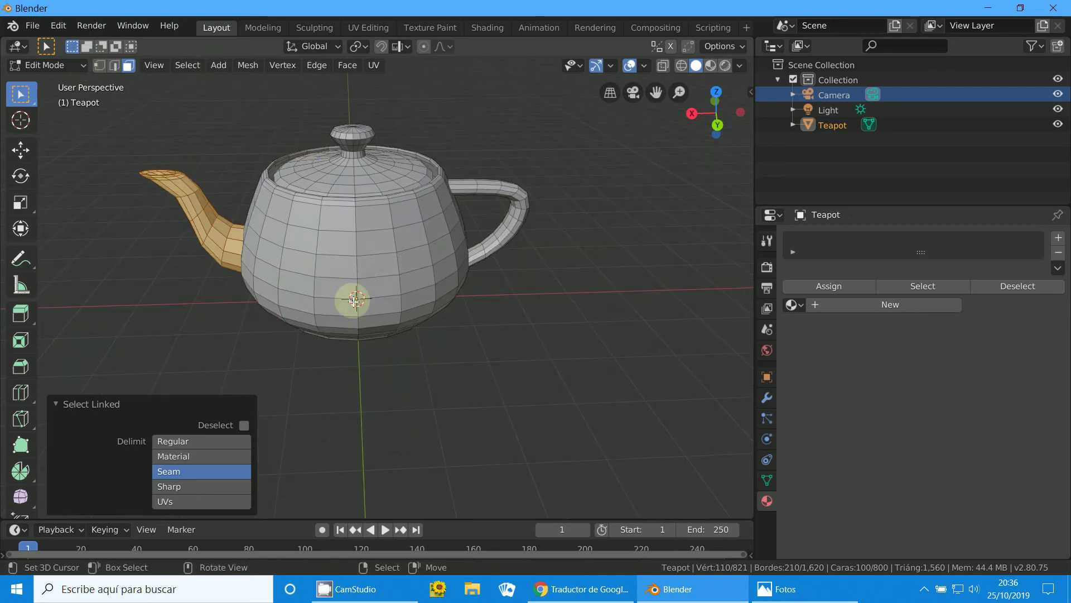
click(55, 68)
Step: Delete the teapot and add a Menger Sponge to the scene
click(58, 81)
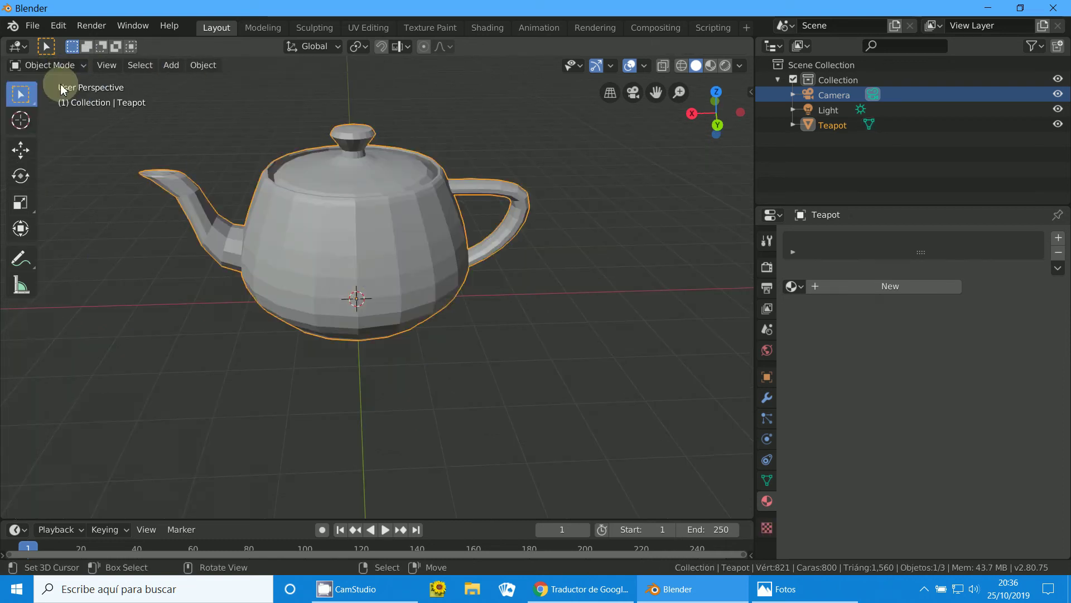
key(Delete)
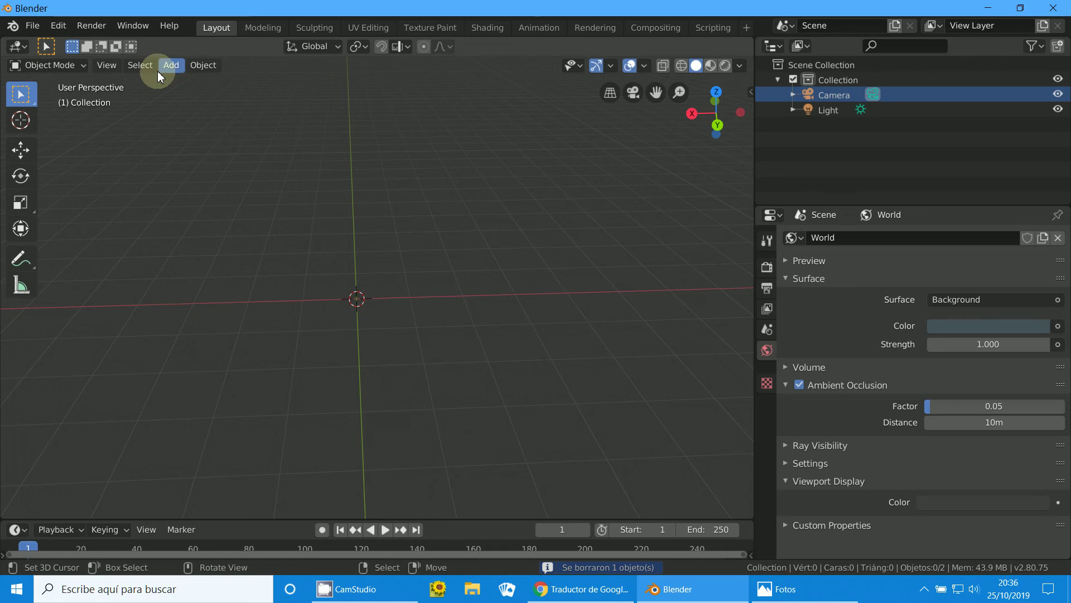
click(171, 66)
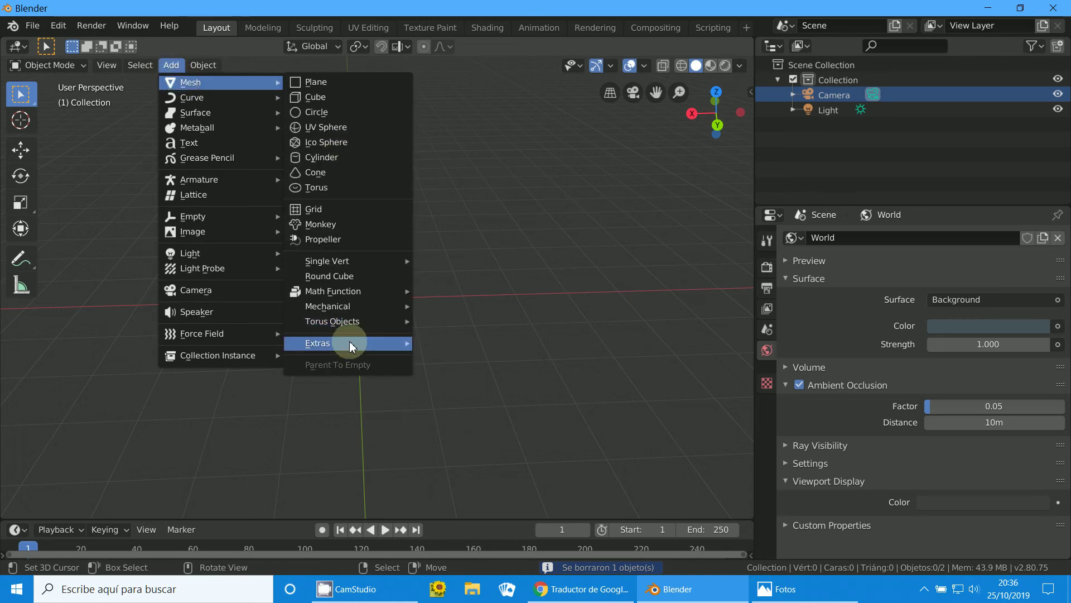
mouse_move(318, 343)
click(477, 464)
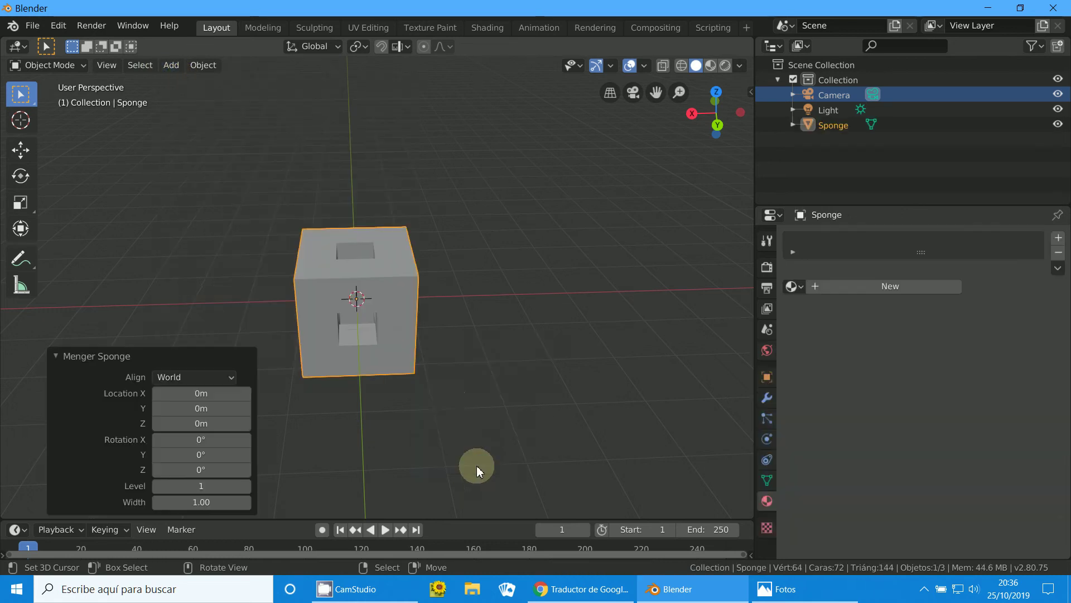
scroll(459, 401, up, 3)
middle_drag(433, 398, 507, 369)
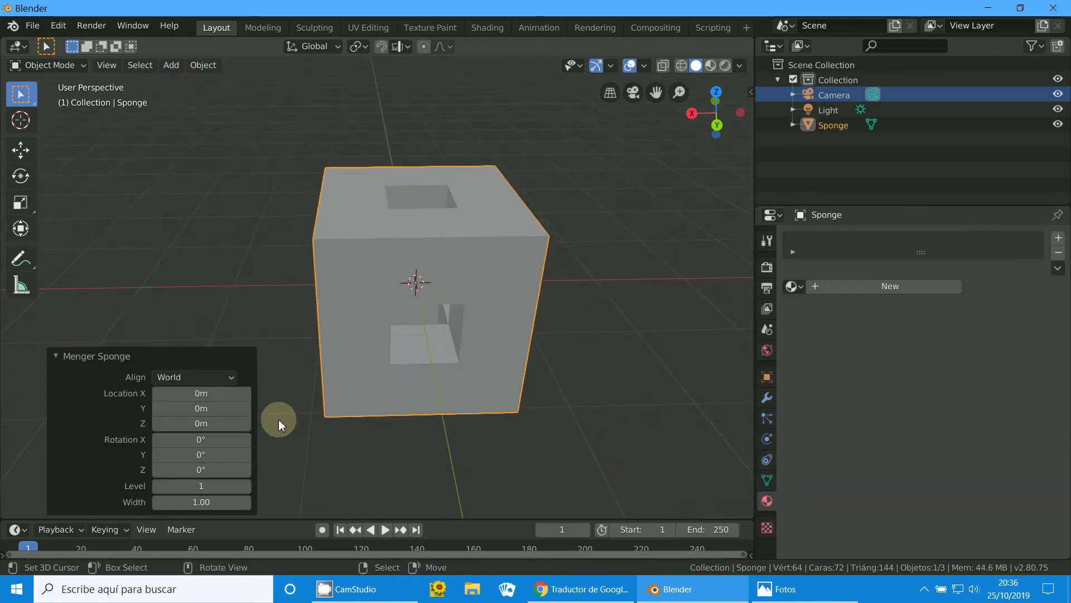
Step: Raise the Menger sponge's Level to 3, then settle it back at level 2
click(246, 486)
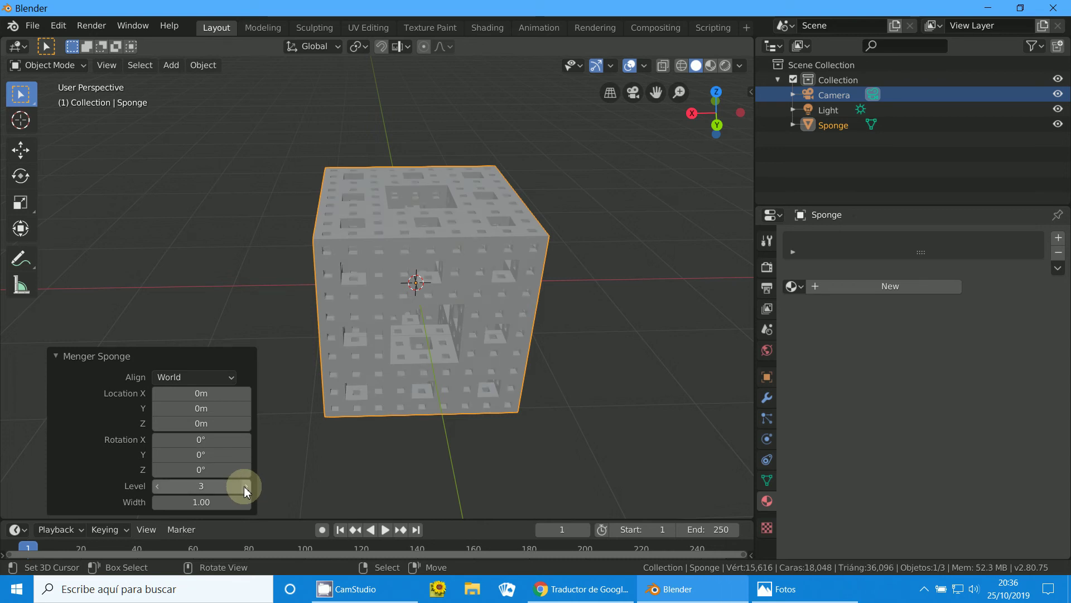
middle_drag(451, 452, 391, 442)
scroll(358, 461, up, 3)
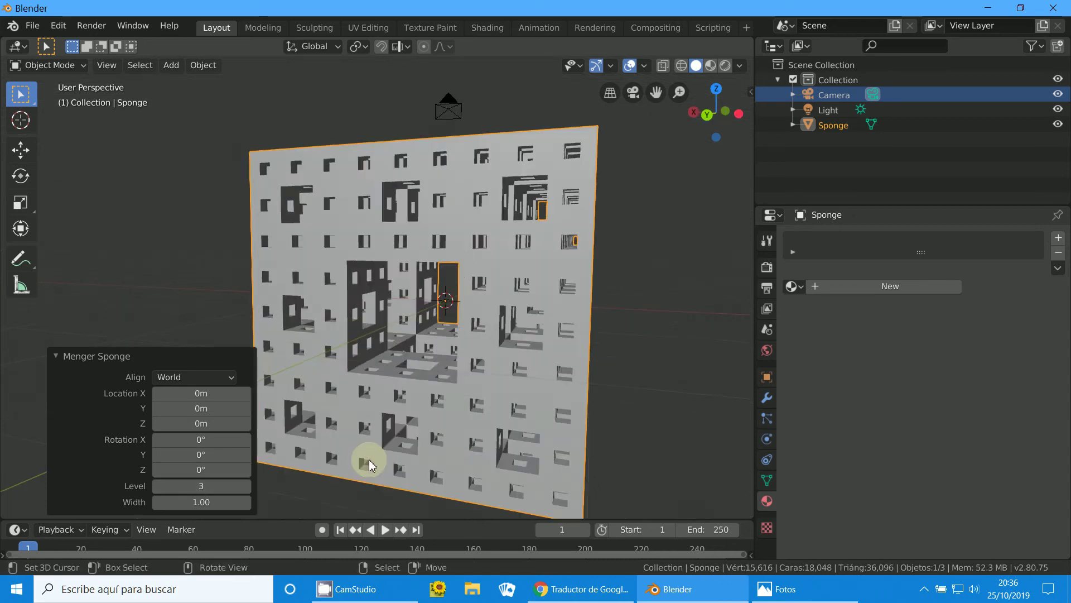
mouse_move(471, 297)
middle_down()
mouse_move(467, 335)
mouse_move(367, 294)
mouse_move(416, 299)
mouse_move(350, 317)
mouse_move(306, 311)
mouse_move(447, 311)
mouse_move(114, 480)
middle_up()
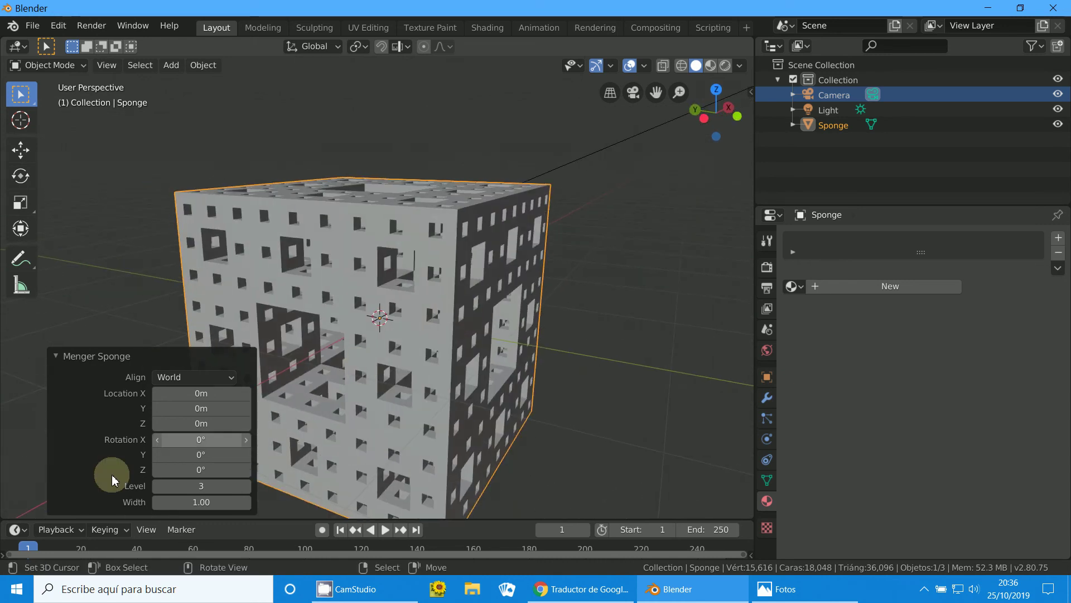
click(157, 487)
mouse_move(337, 451)
middle_down()
mouse_move(394, 443)
mouse_move(317, 441)
middle_up()
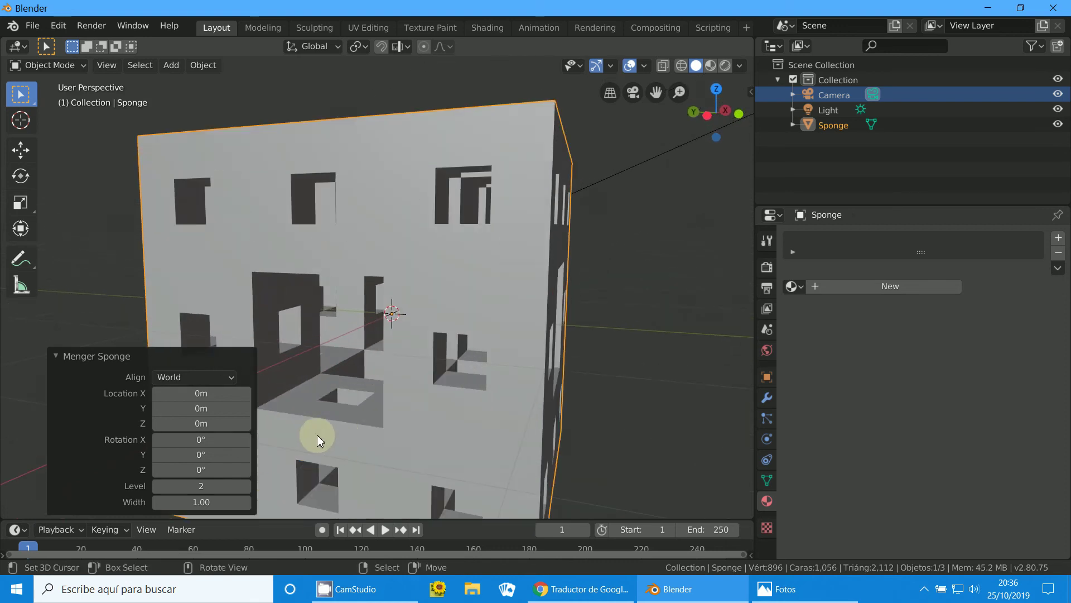
mouse_move(263, 347)
middle_down()
mouse_move(390, 387)
mouse_move(490, 373)
mouse_move(528, 327)
mouse_move(418, 317)
middle_up()
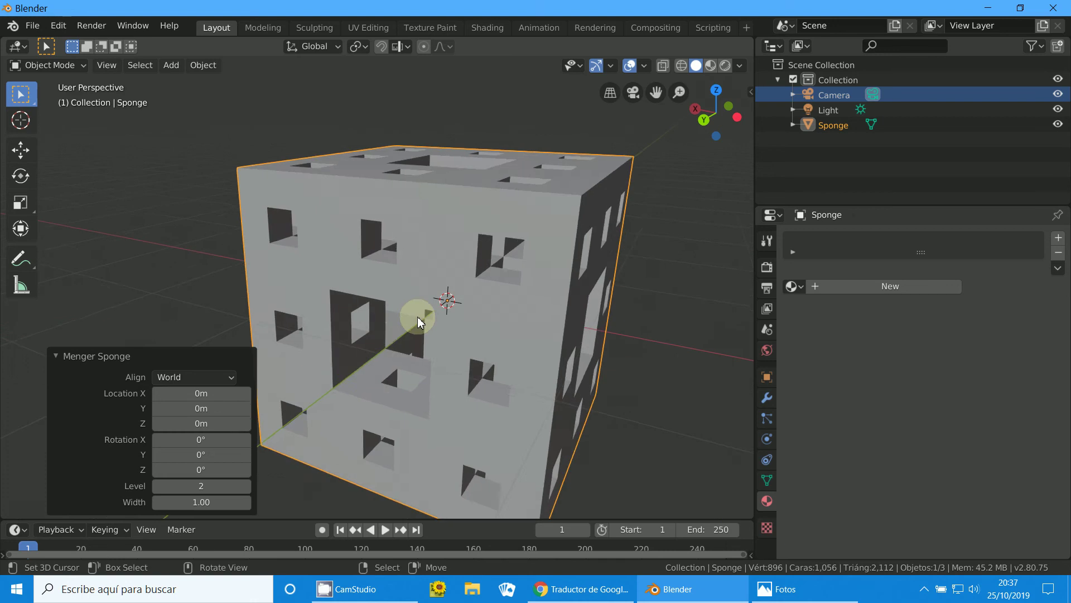
scroll(418, 317, down, 2)
click(167, 74)
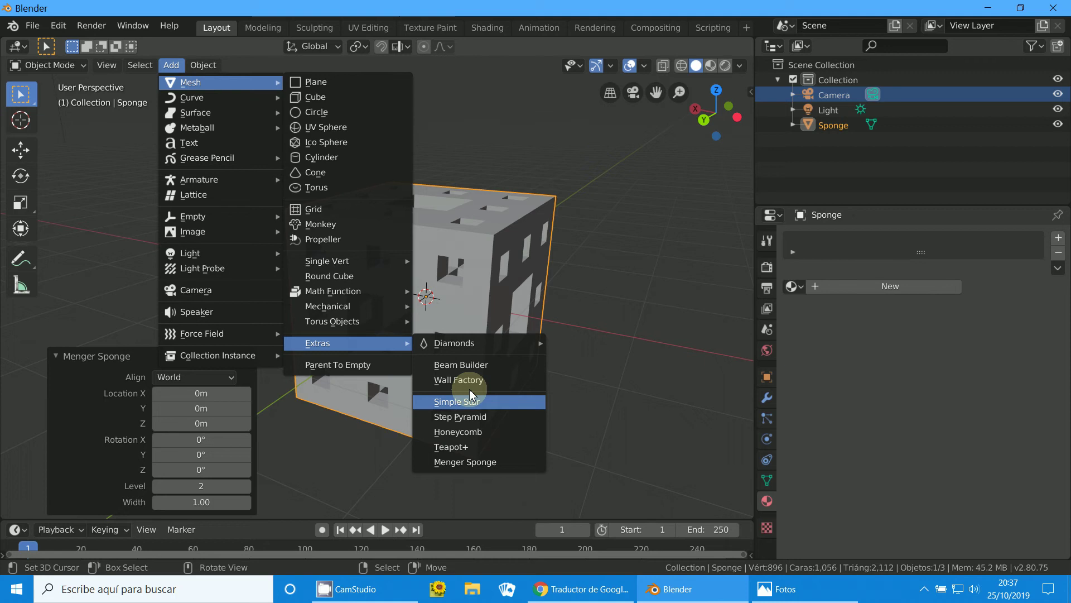
mouse_move(332, 322)
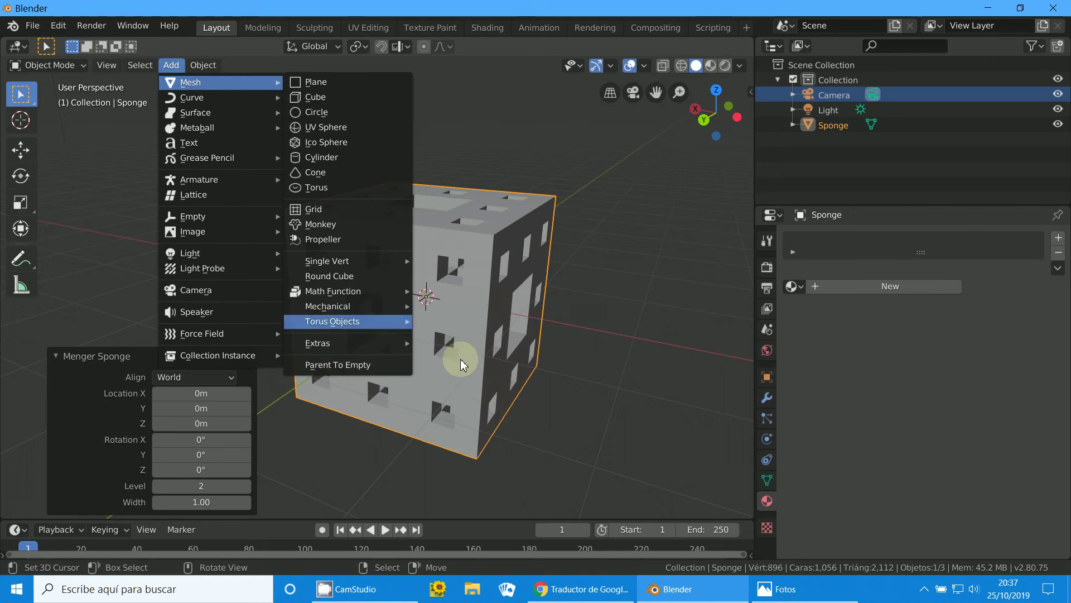
Step: Remove the Menger sponge from the scene
click(657, 160)
click(437, 270)
key(Delete)
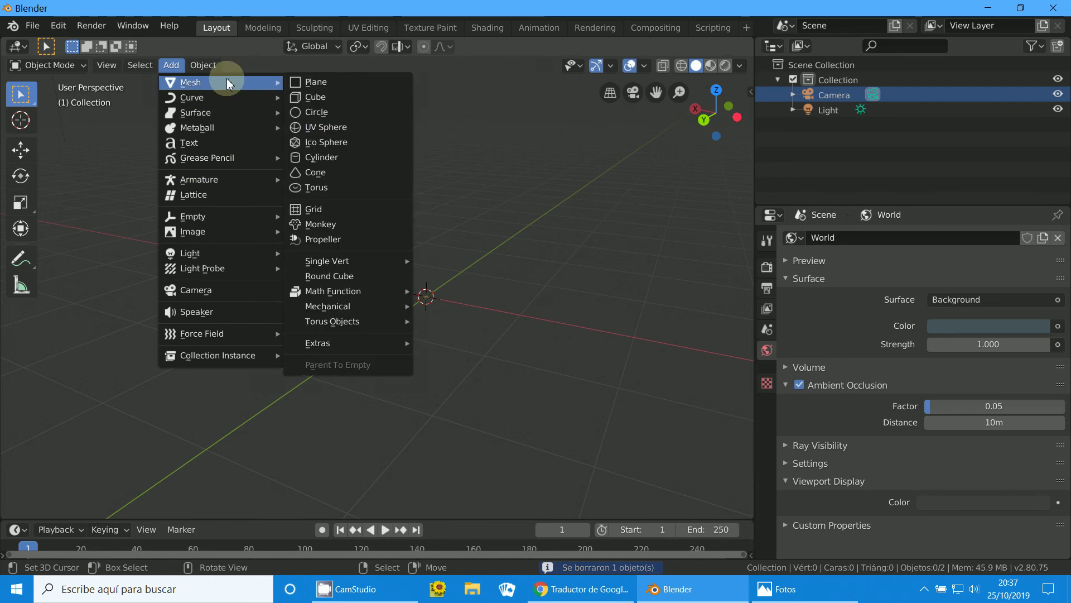
Step: Add a Round Cube, lower its arc divisions from 4 to 3, then delete it
click(356, 277)
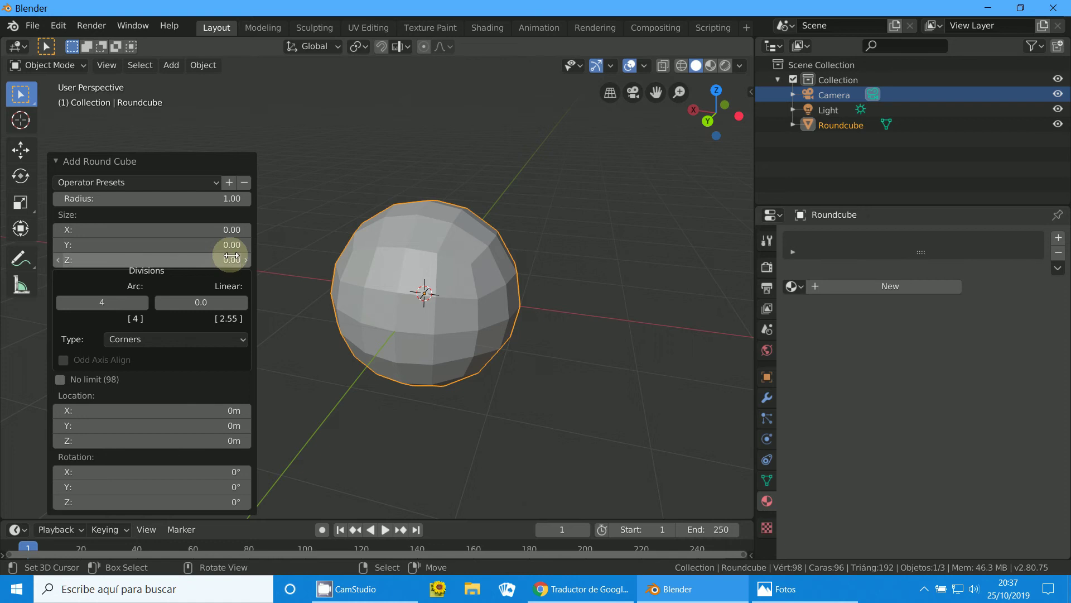
click(137, 306)
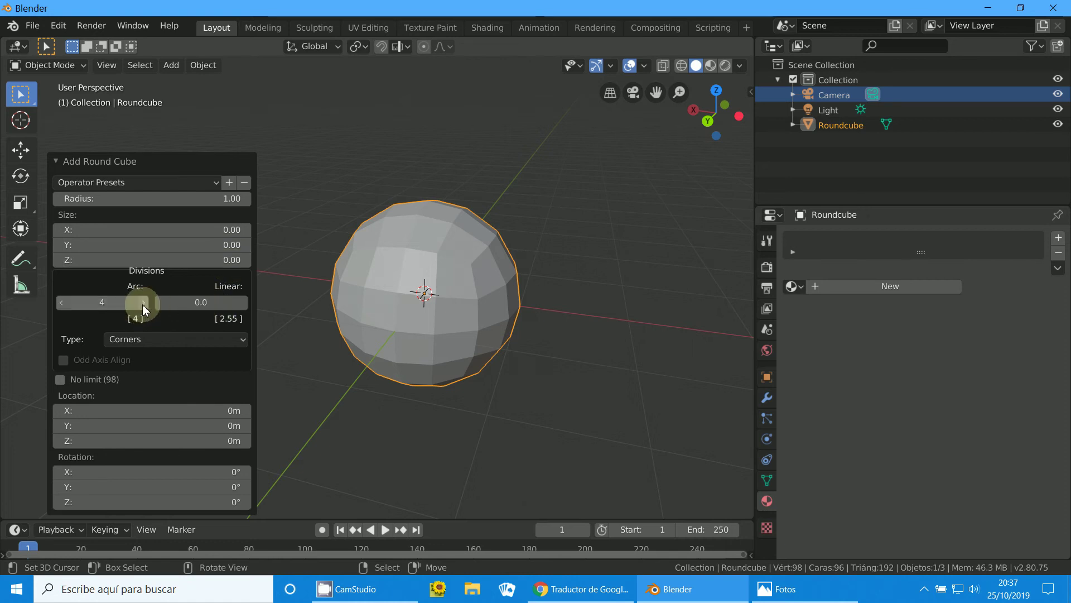
click(63, 303)
click(63, 303)
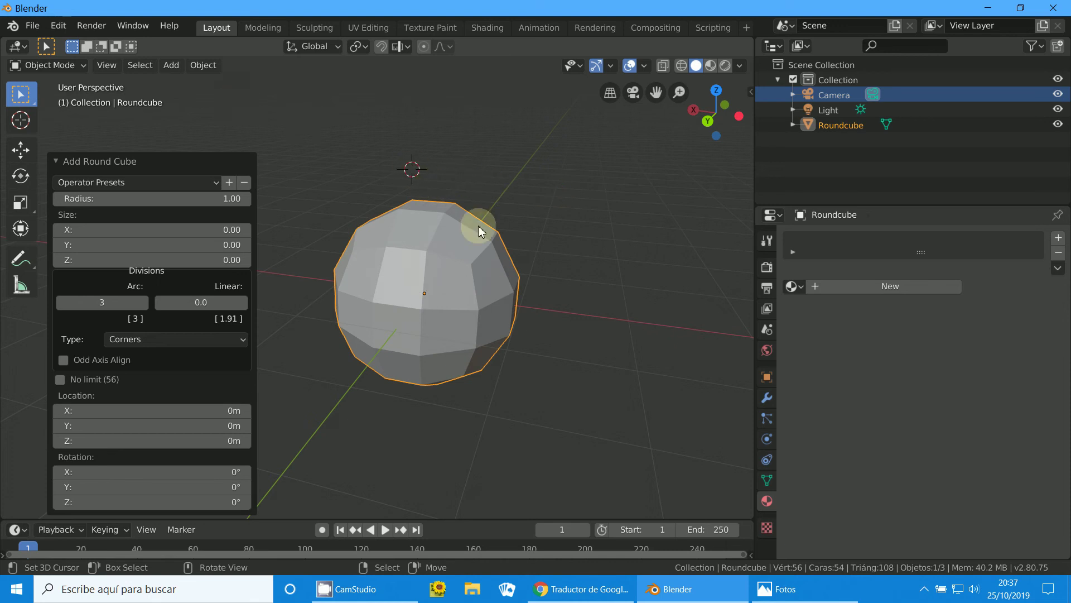
key(Delete)
click(162, 66)
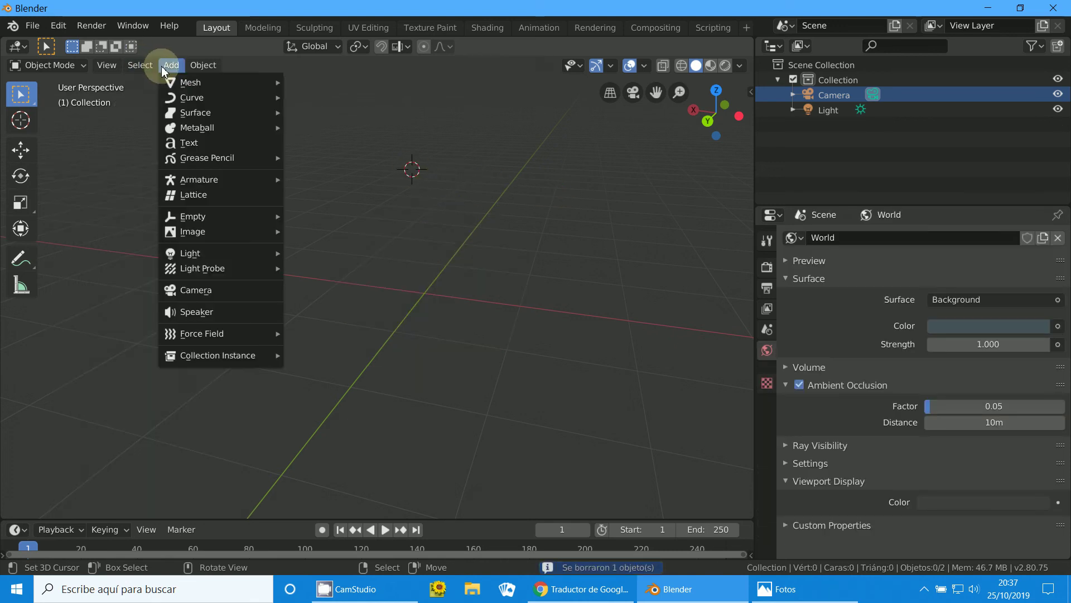
mouse_move(218, 82)
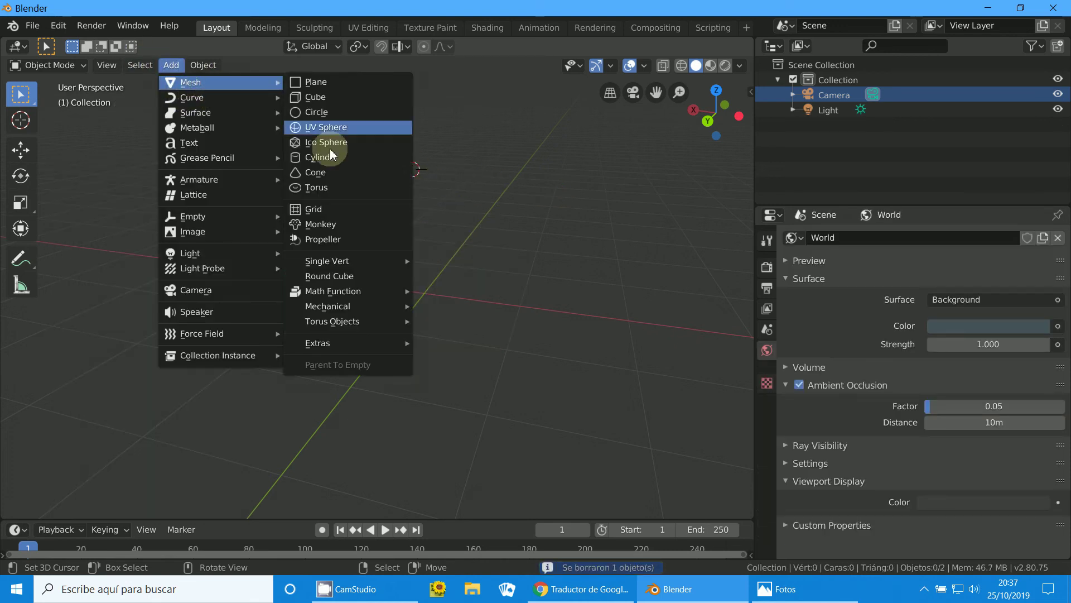
mouse_move(333, 291)
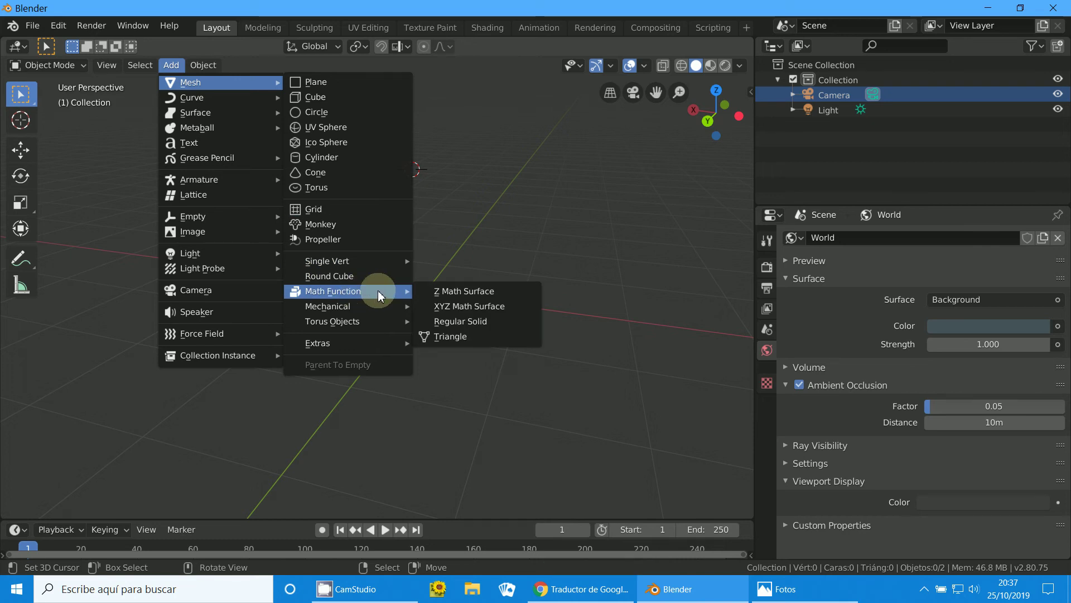
Step: Add a Z function surface (1 - (x**2 + y**2)) with 9 X subdivisions and 2.3m X size, then delete it
click(467, 292)
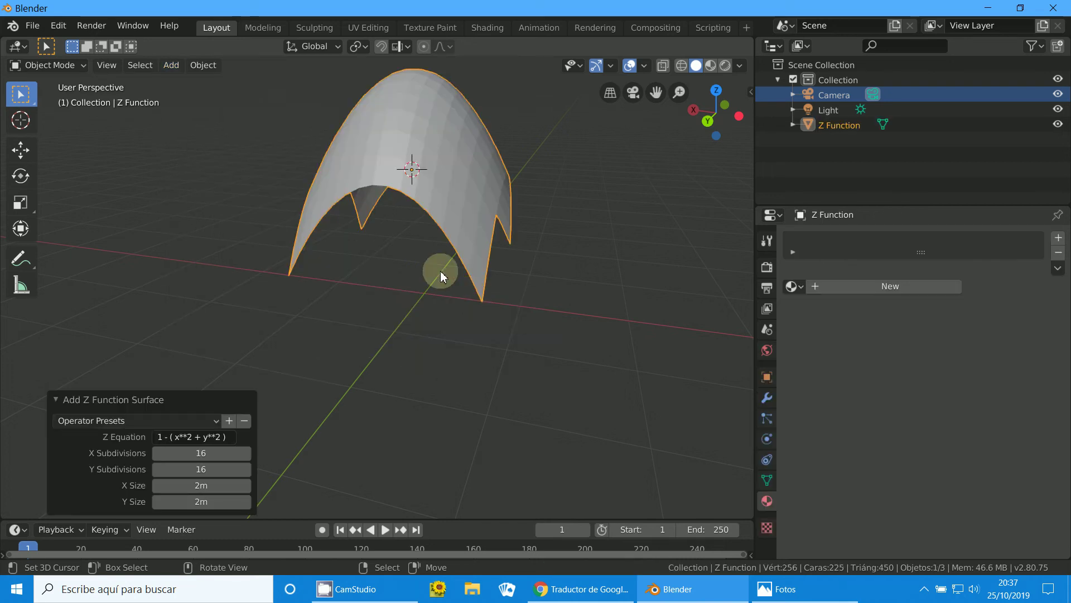
middle_drag(440, 270, 273, 382)
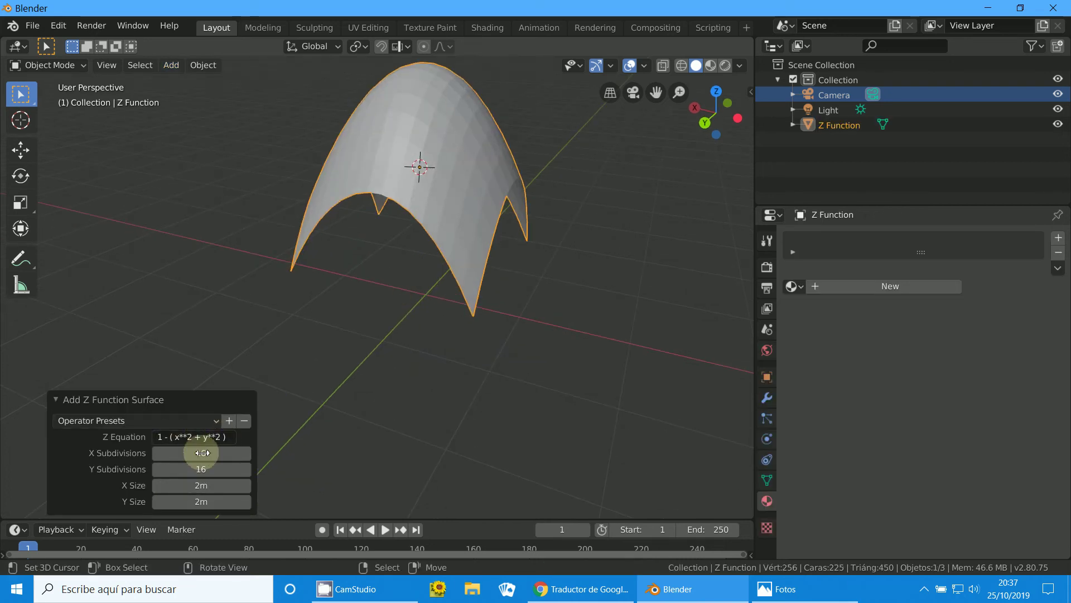
mouse_move(199, 452)
mouse_down()
mouse_move(184, 452)
mouse_move(222, 489)
mouse_move(205, 501)
mouse_up()
mouse_move(394, 375)
middle_down()
mouse_move(358, 353)
mouse_move(221, 333)
mouse_move(250, 349)
mouse_move(215, 440)
middle_up()
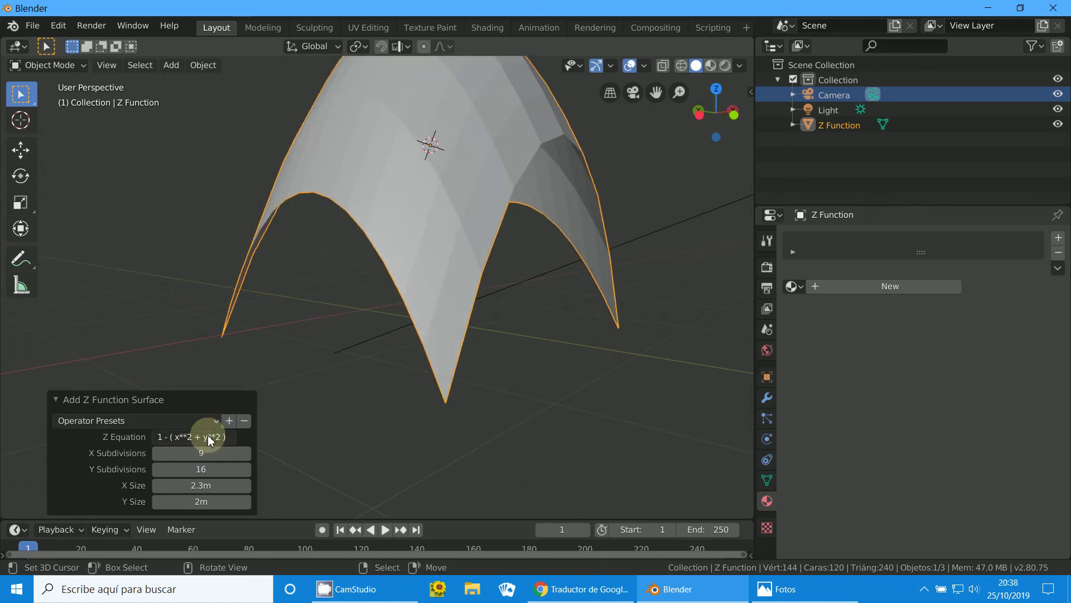
click(208, 436)
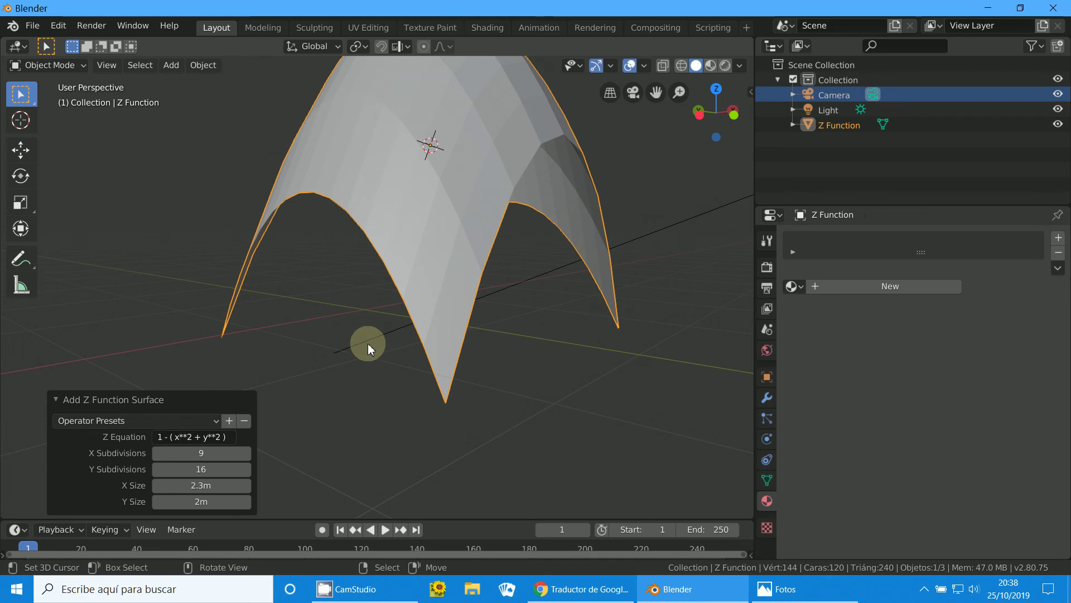
key(Delete)
click(176, 66)
mouse_move(218, 82)
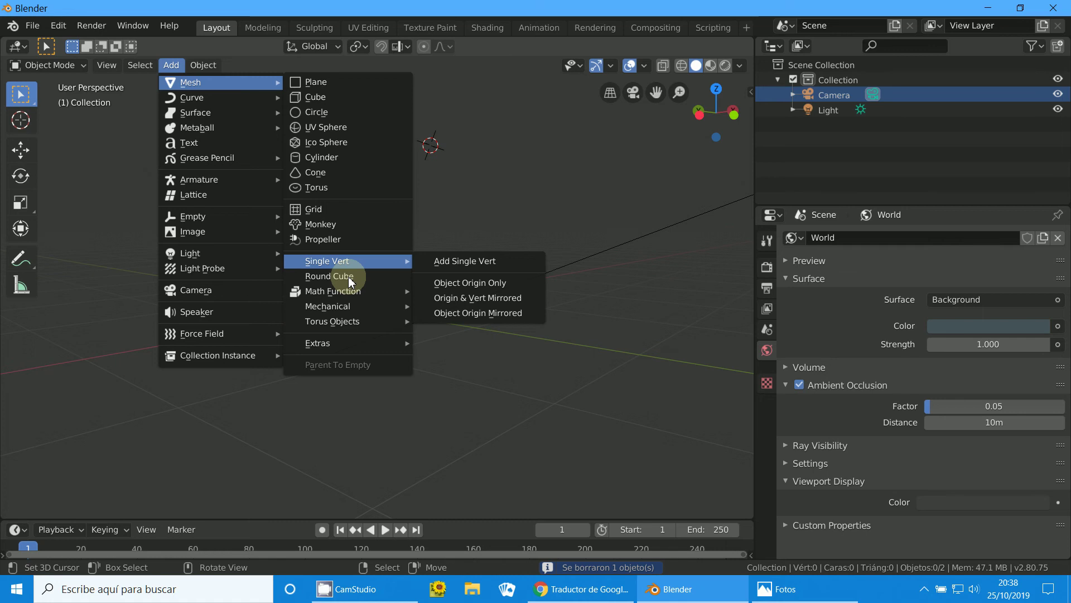
mouse_move(333, 290)
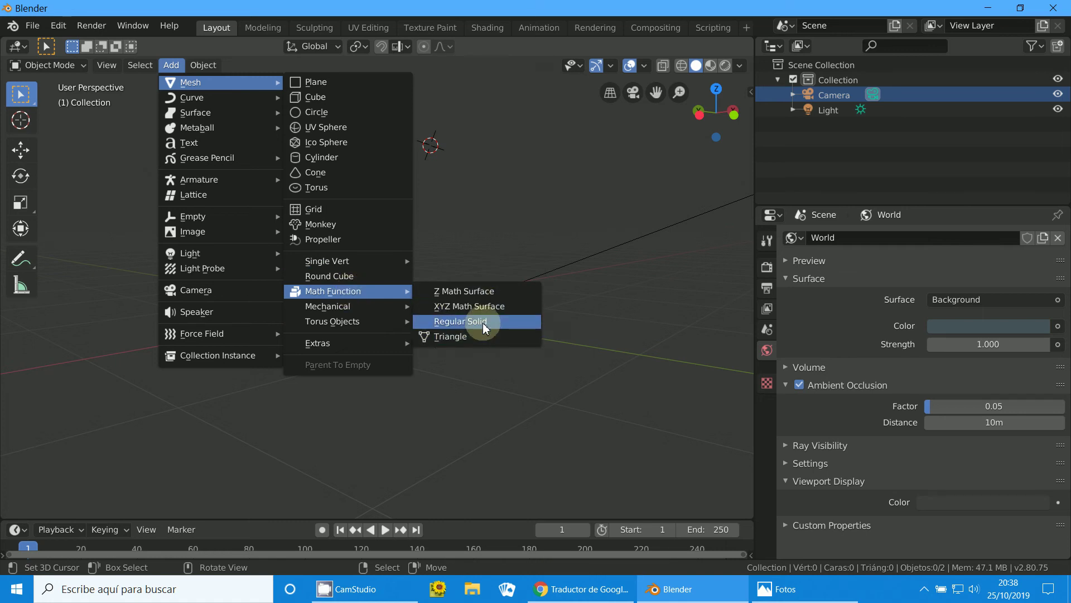
Step: Add a Regular Solid and switch it from tetrahedron to hexahedron, then octahedron
click(481, 321)
middle_drag(481, 321, 455, 277)
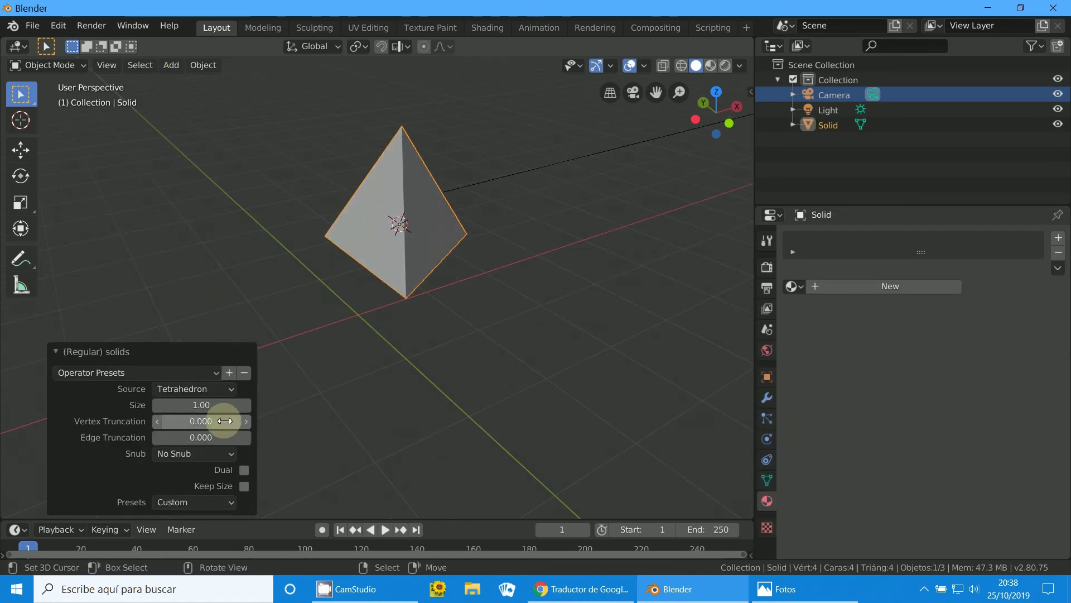
click(191, 392)
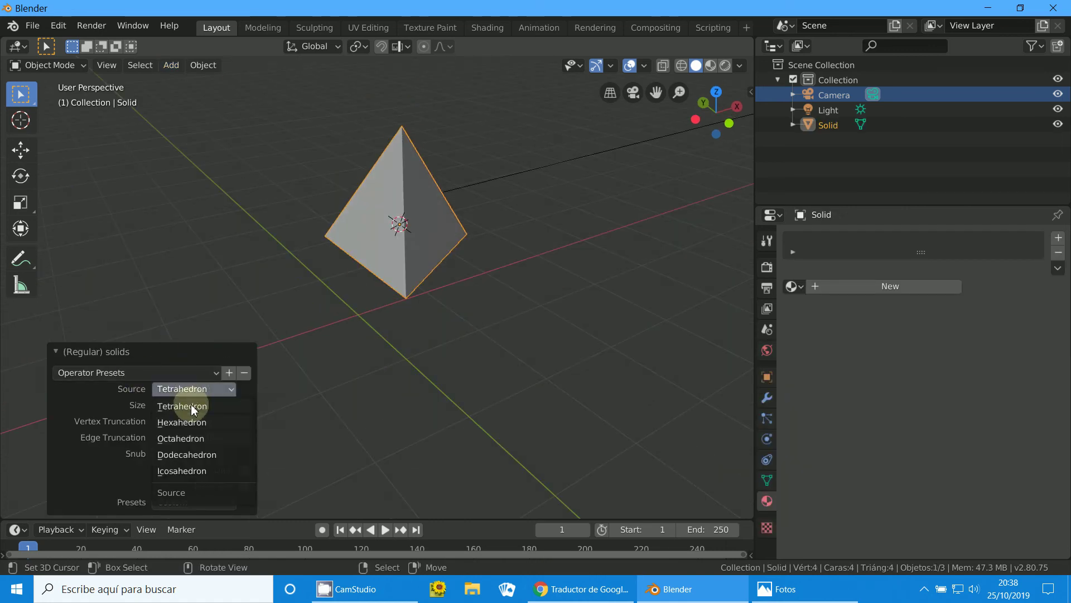
click(187, 422)
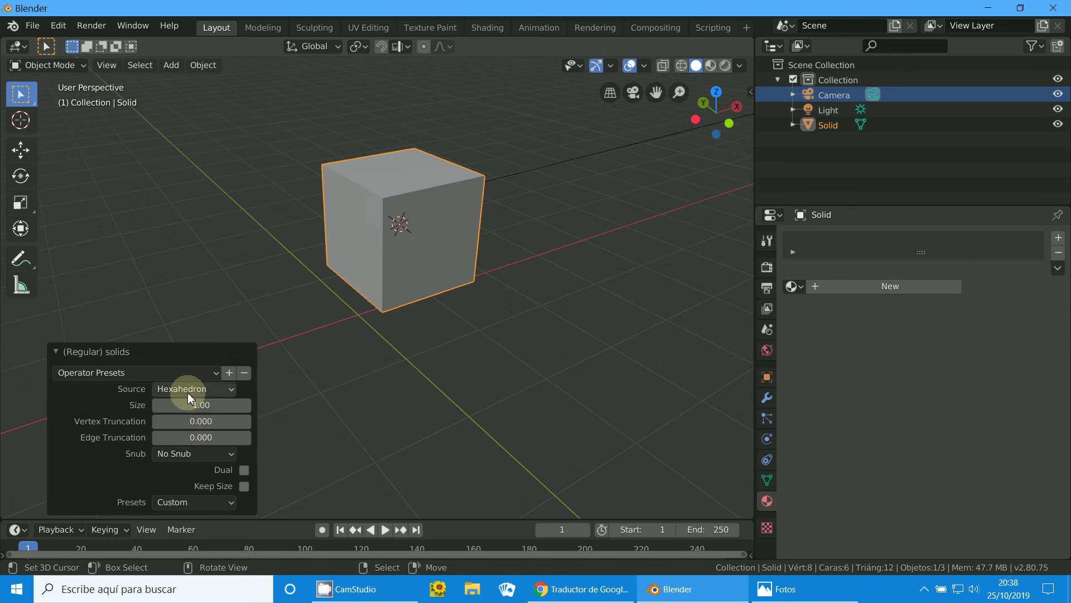
click(191, 390)
click(188, 436)
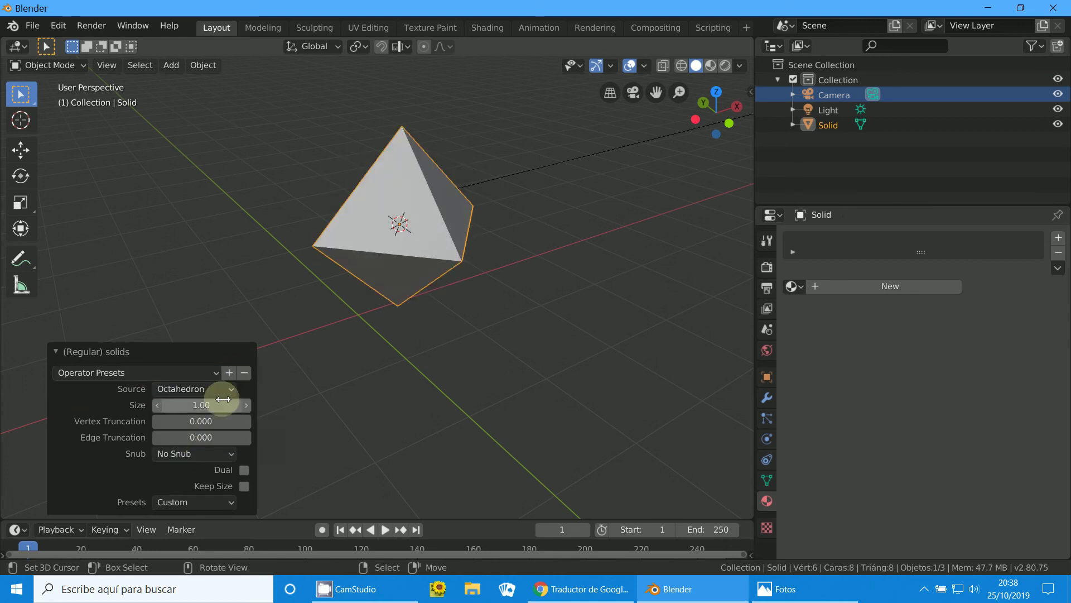
Step: Switch the solid to a dodecahedron, then an icosahedron, and delete it
click(192, 394)
click(190, 457)
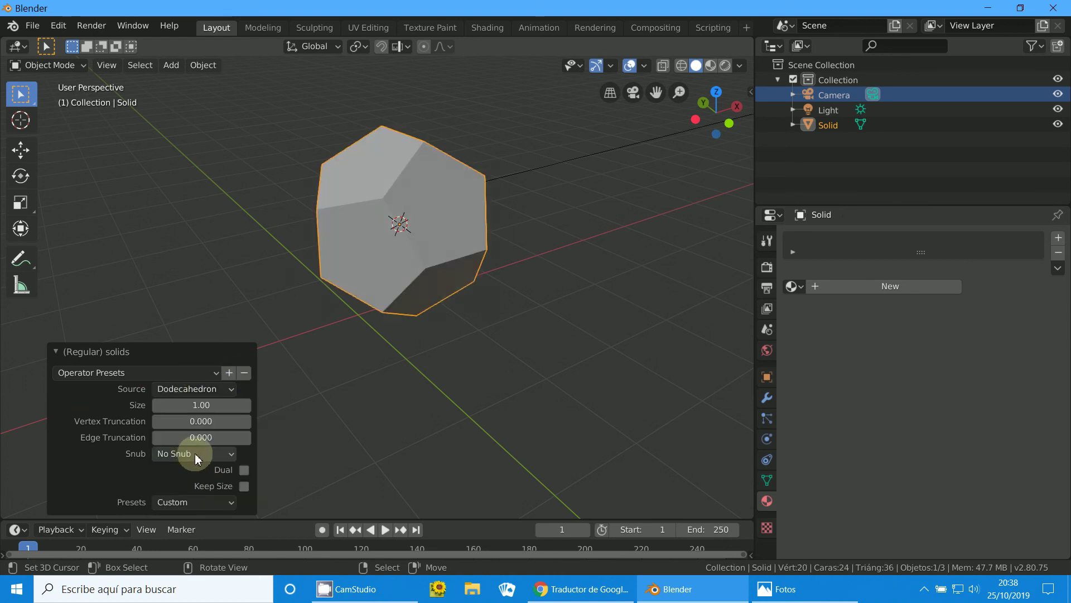
middle_drag(378, 323, 444, 313)
scroll(444, 310, up, 3)
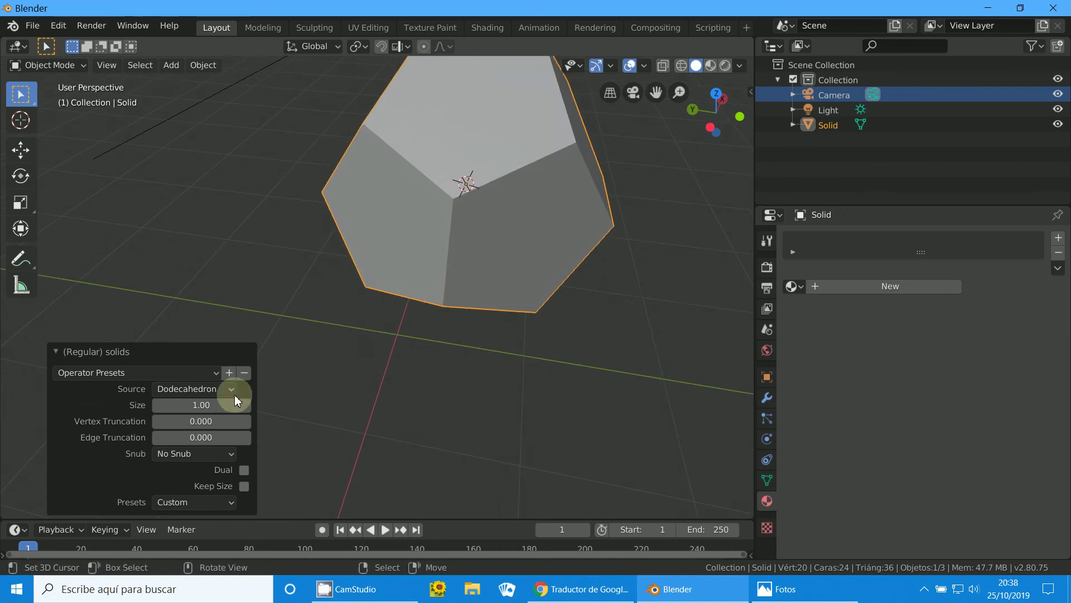
key(Return)
click(195, 389)
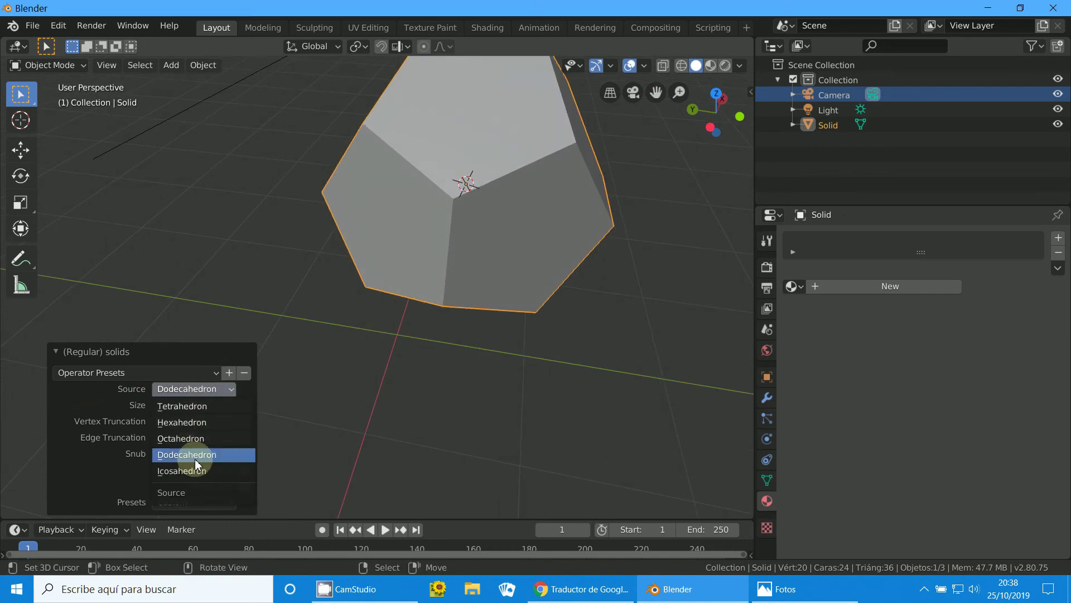
click(192, 470)
scroll(410, 357, down, 4)
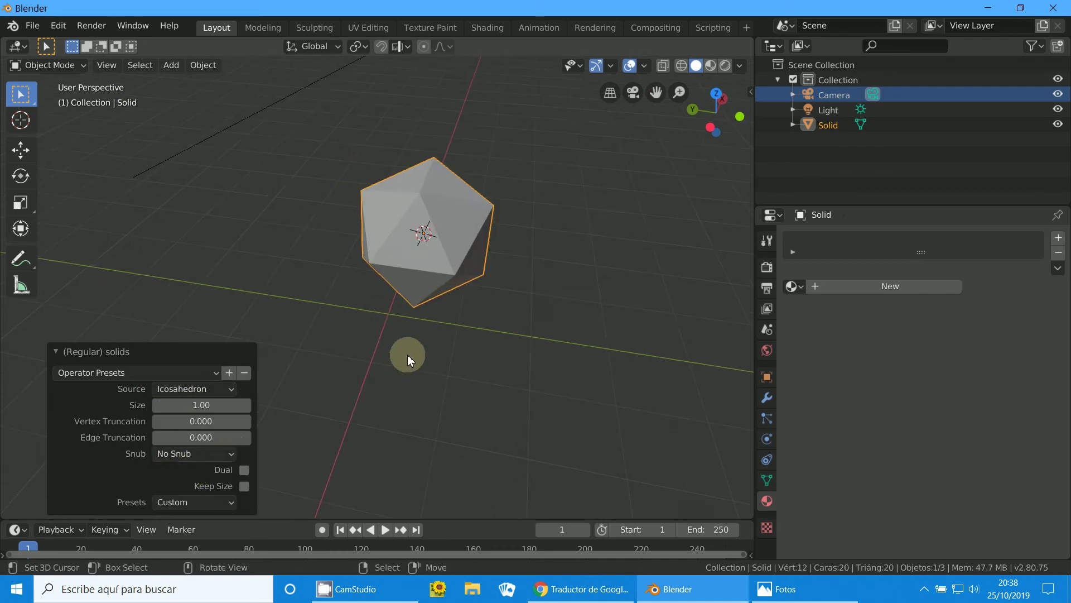
mouse_move(408, 354)
middle_down()
mouse_move(331, 342)
mouse_move(321, 303)
middle_up()
key(Delete)
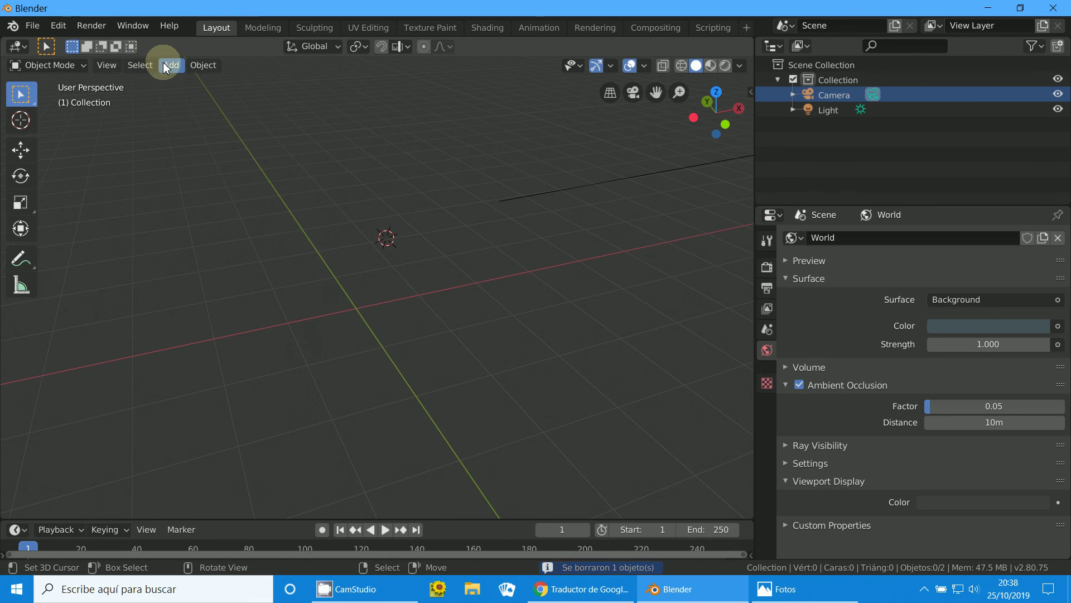
Step: Add a Pipe Tee-Joint, inspect it from the front, then delete it
click(167, 65)
mouse_move(222, 82)
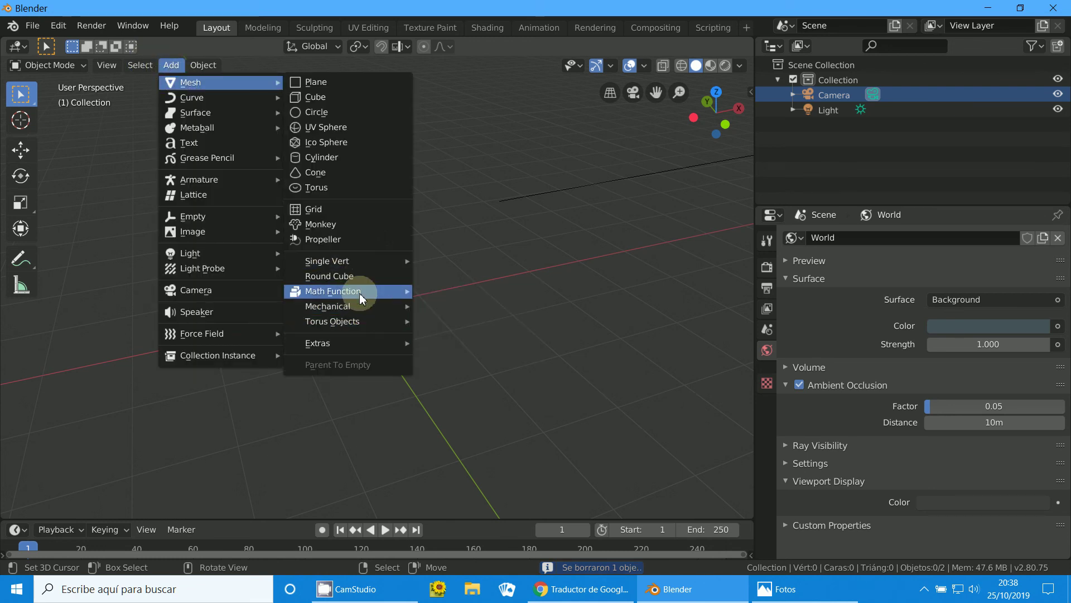
mouse_move(343, 306)
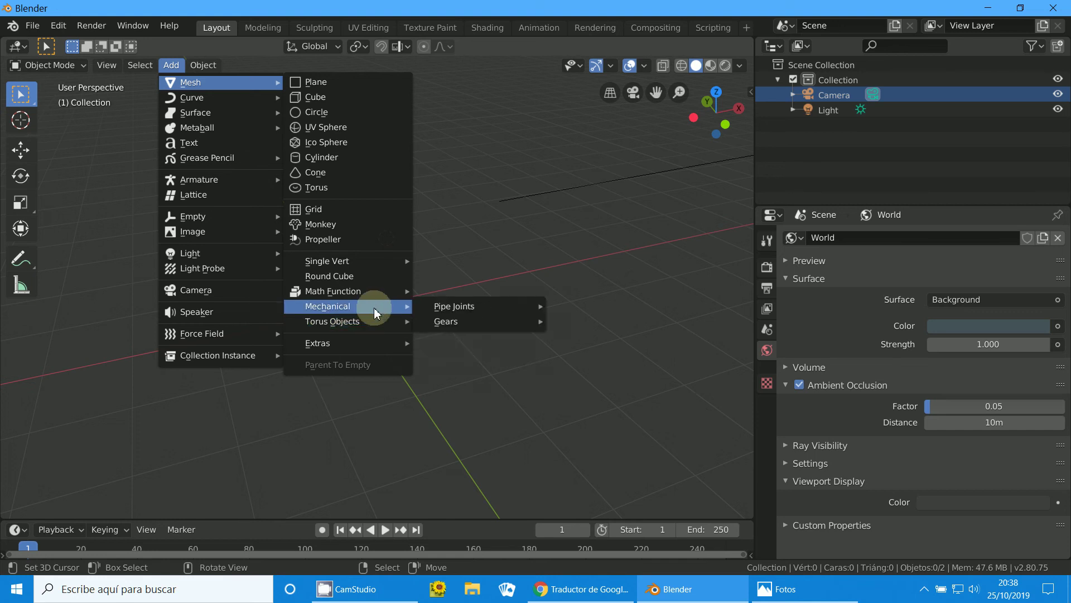
mouse_move(455, 306)
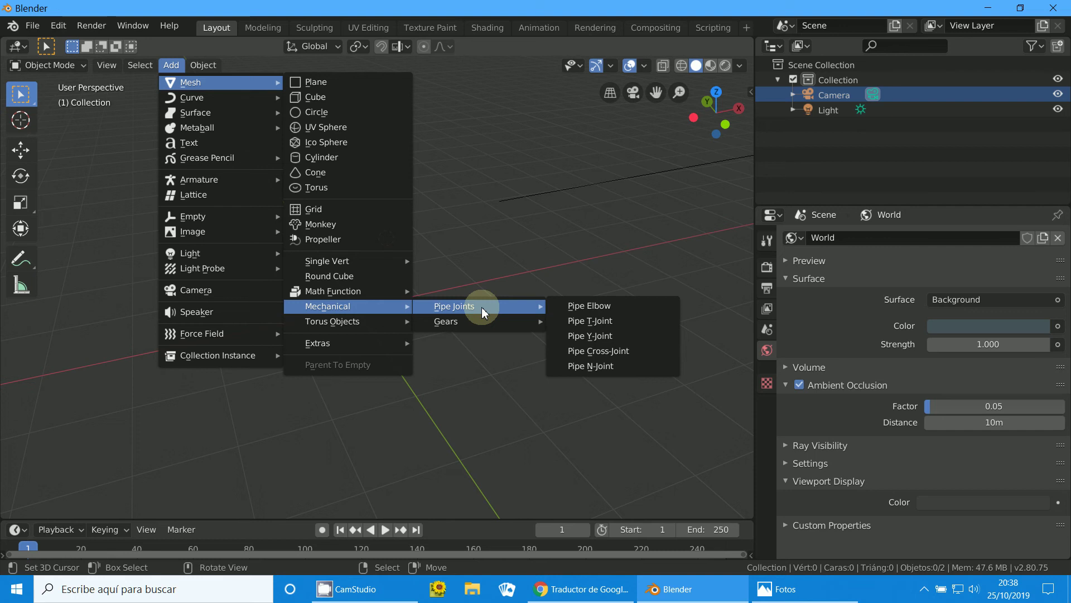
click(586, 320)
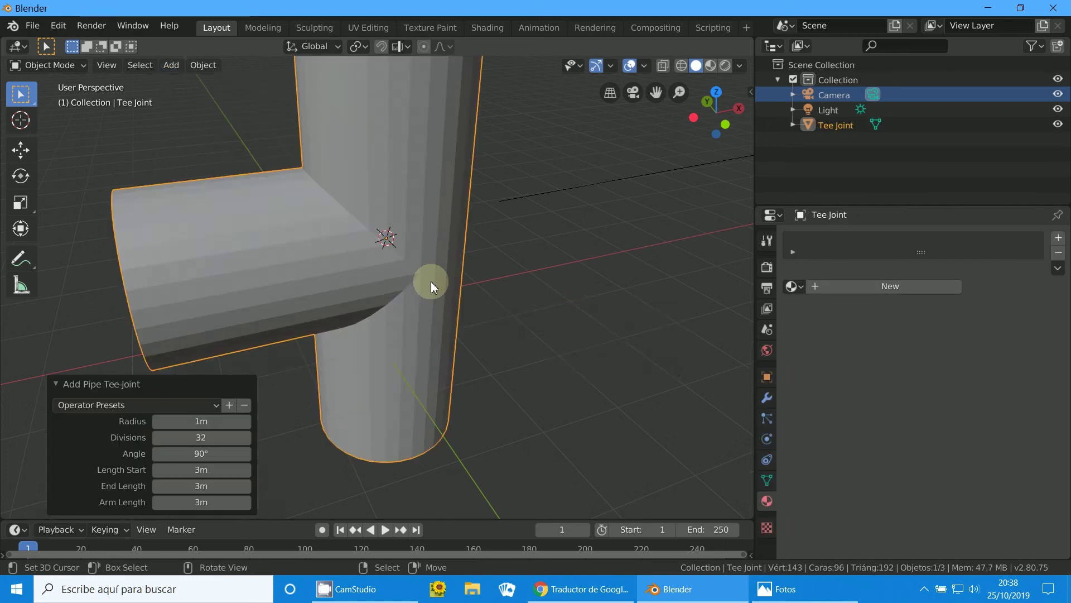
scroll(431, 281, down, 5)
middle_drag(423, 275, 388, 278)
key(Delete)
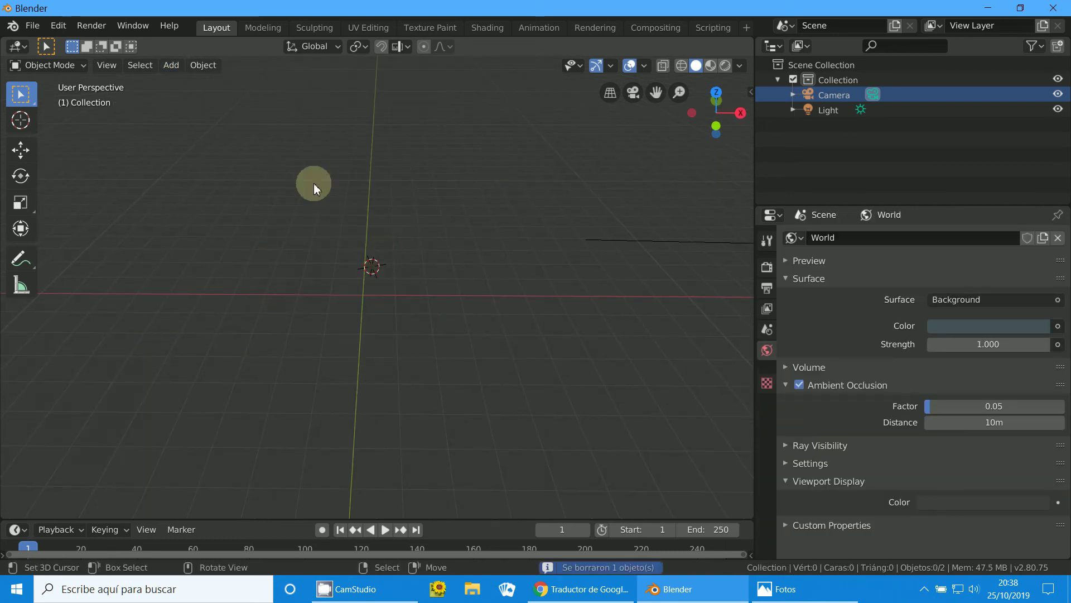
Step: Add a Pipe Wye-Joint, cut its divisions from 32 to 16, then delete it
click(171, 66)
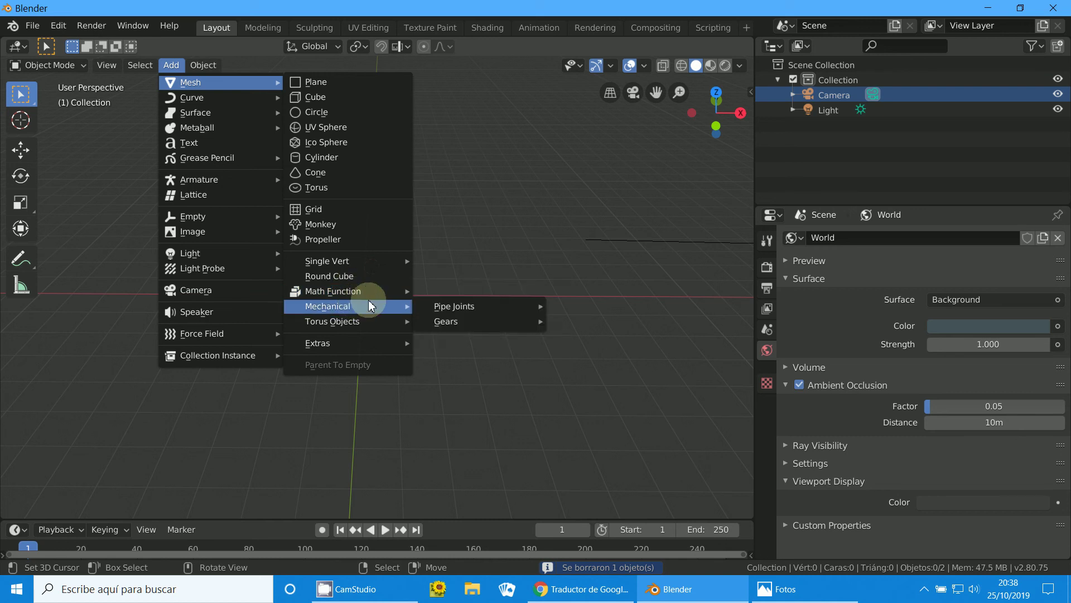
mouse_move(454, 306)
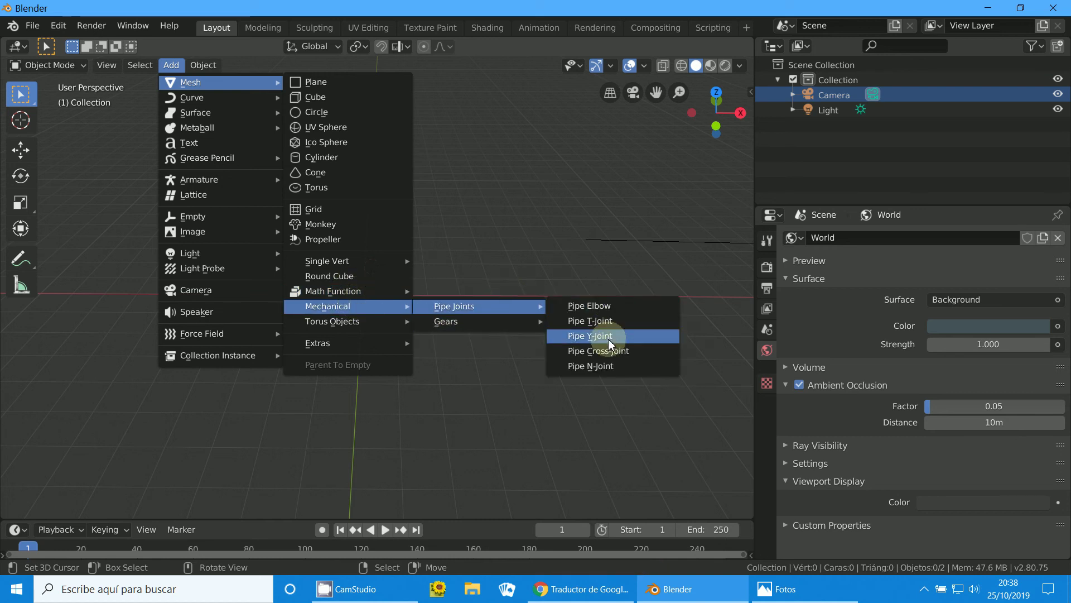
click(595, 337)
scroll(437, 315, down, 3)
middle_drag(430, 282, 440, 287)
scroll(440, 287, up, 5)
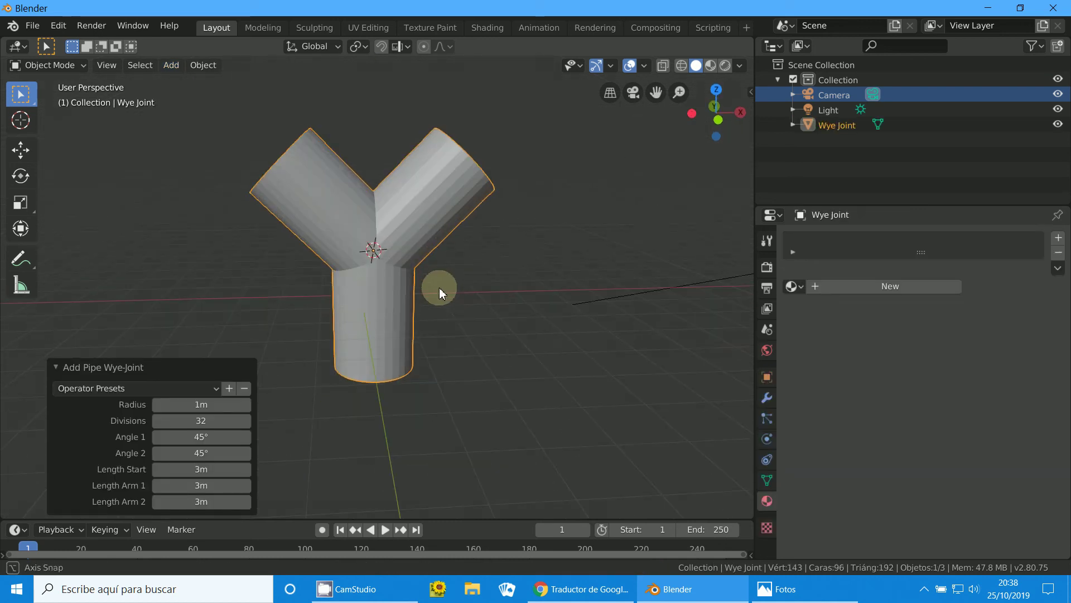
click(208, 422)
text(16)
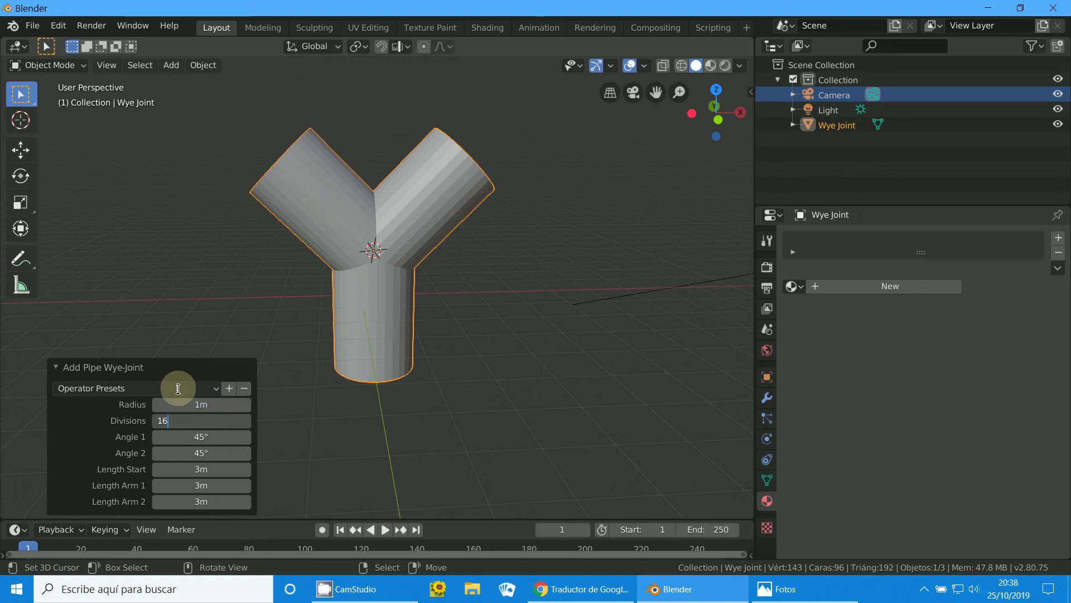
key(Return)
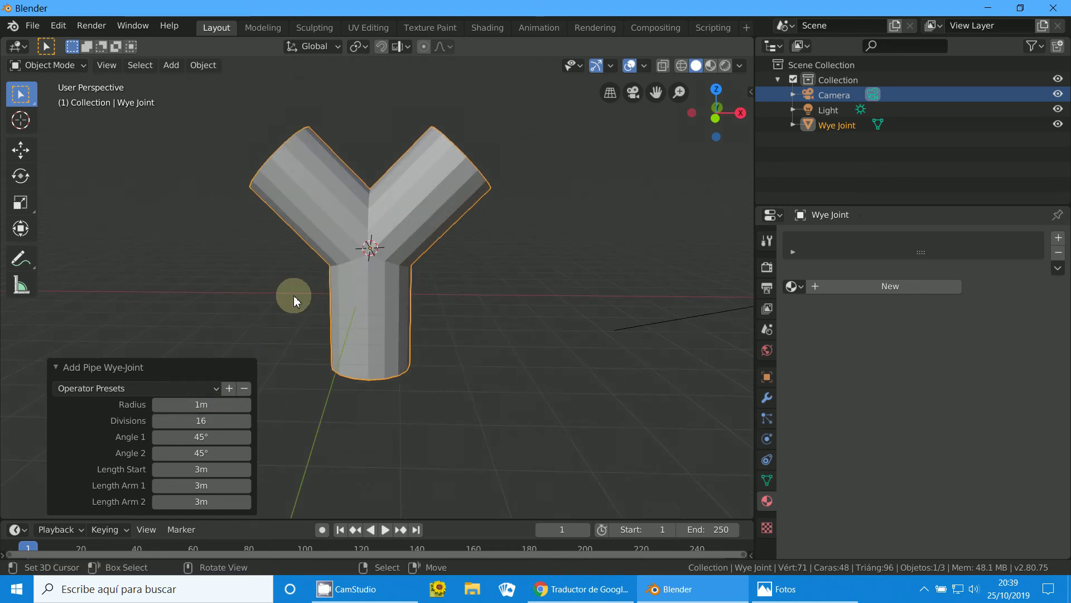
mouse_move(220, 390)
middle_down()
mouse_move(273, 393)
mouse_move(326, 219)
middle_up()
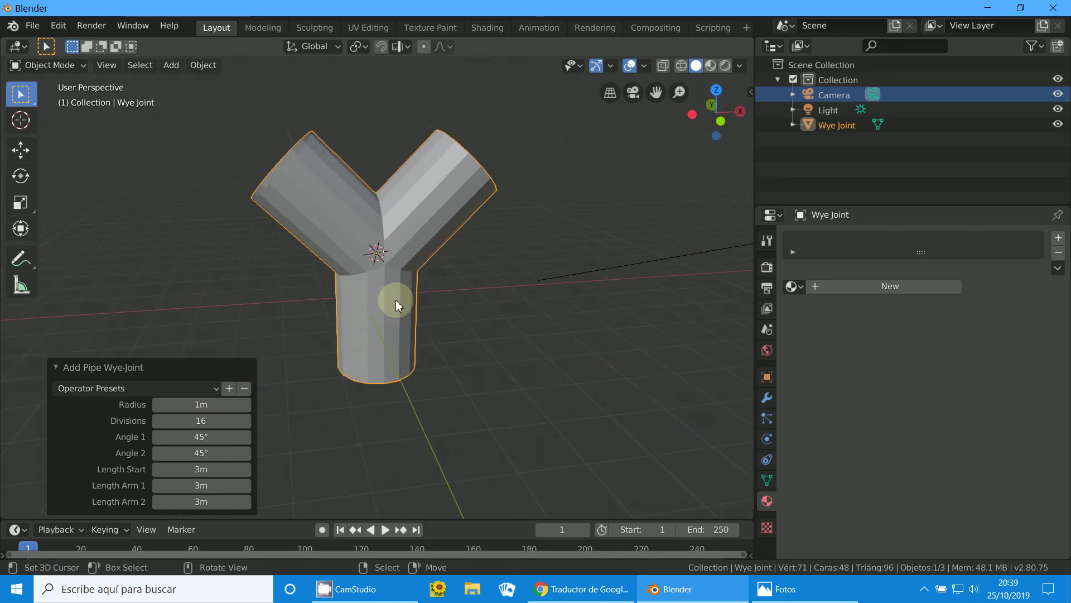
key(Delete)
Step: Add a Pipe N-Joint and raise its arms from 5 to 8
click(171, 65)
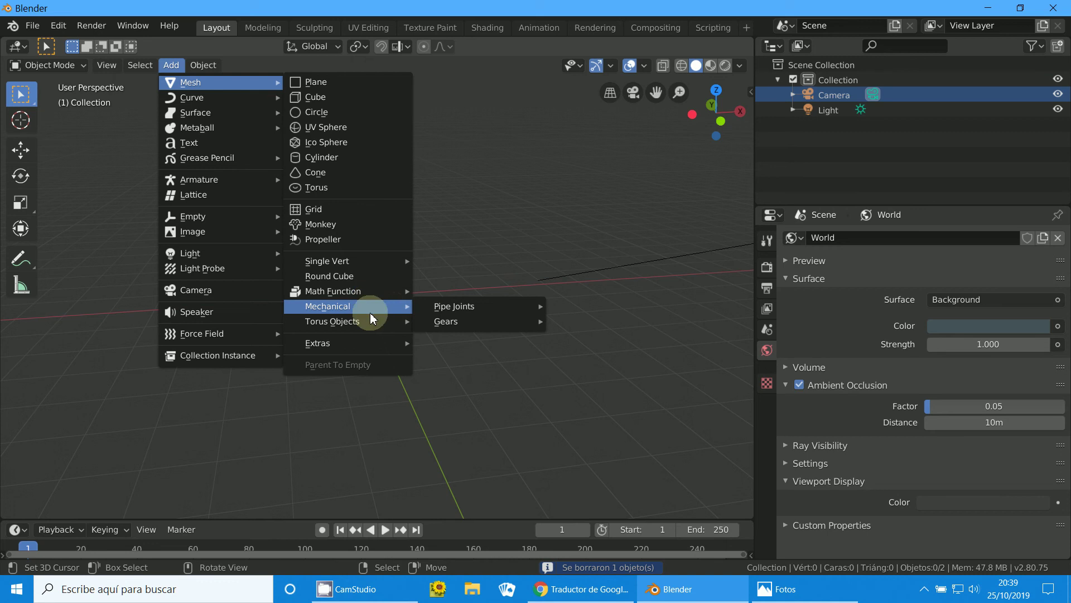
mouse_move(455, 307)
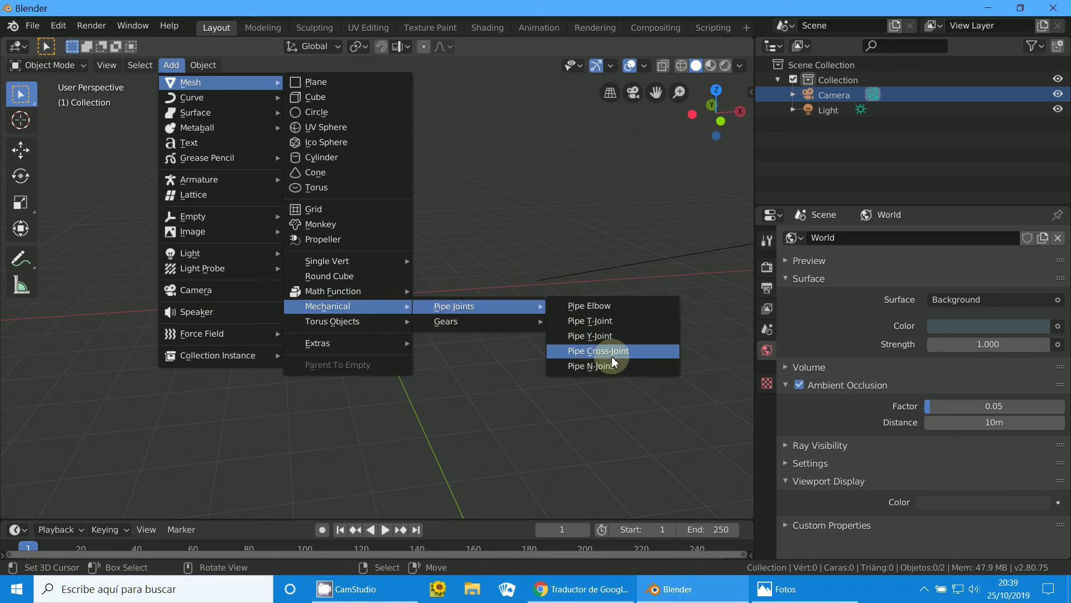
click(607, 369)
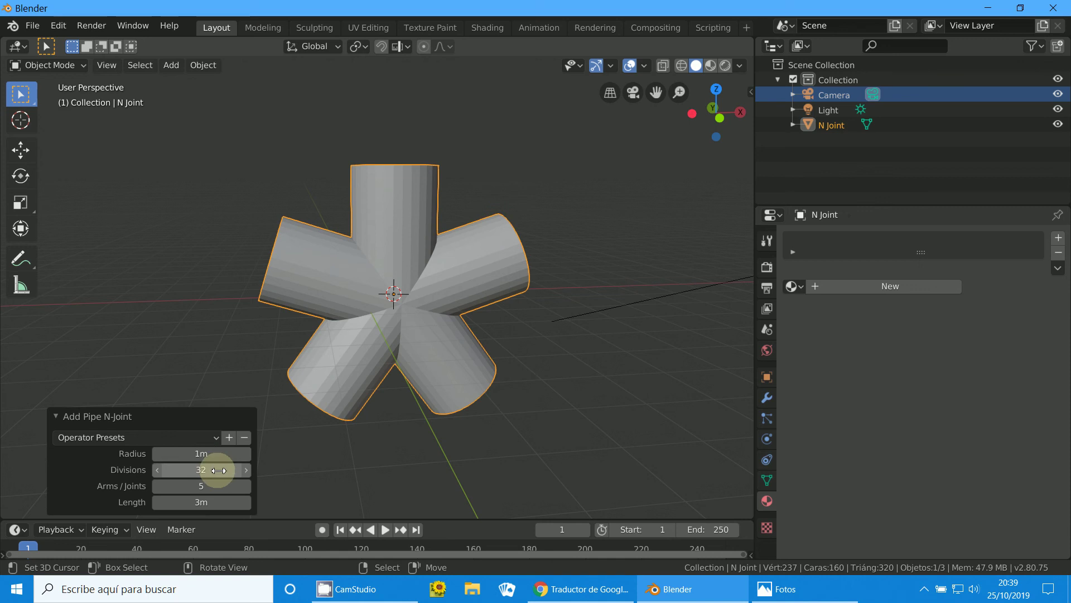
click(246, 487)
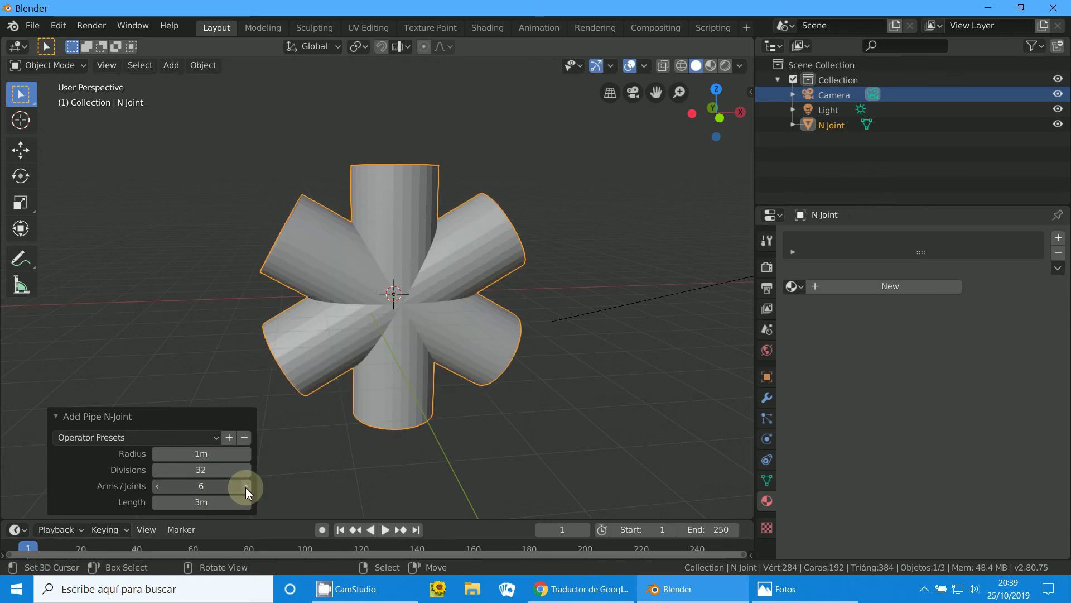
click(245, 486)
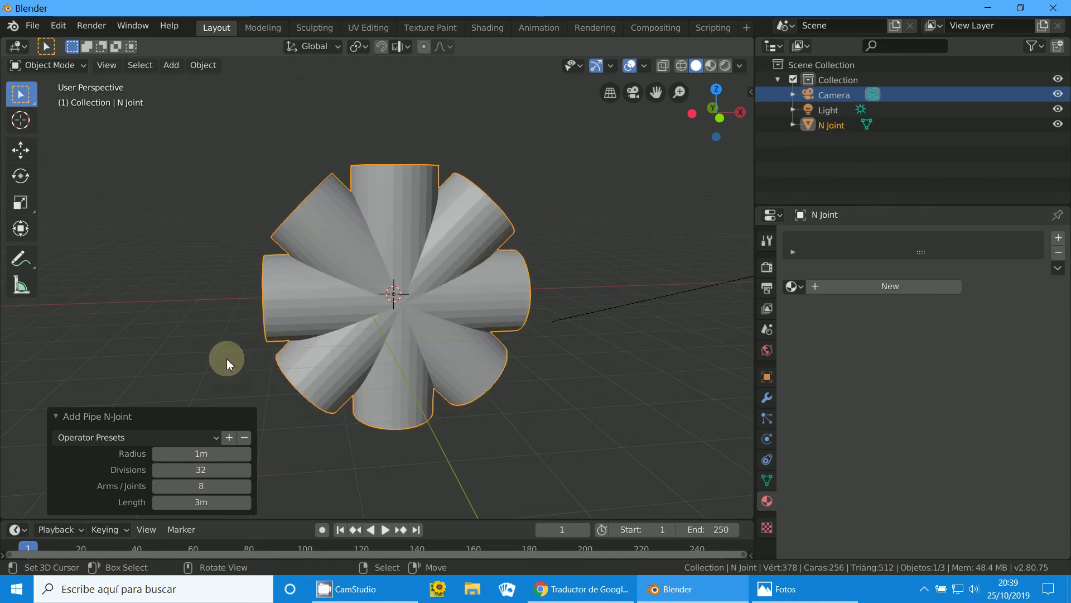
scroll(336, 222, down, 4)
mouse_move(393, 246)
middle_down()
mouse_move(383, 293)
mouse_move(351, 299)
mouse_move(342, 277)
middle_up()
scroll(393, 275, up, 3)
scroll(393, 275, down, 2)
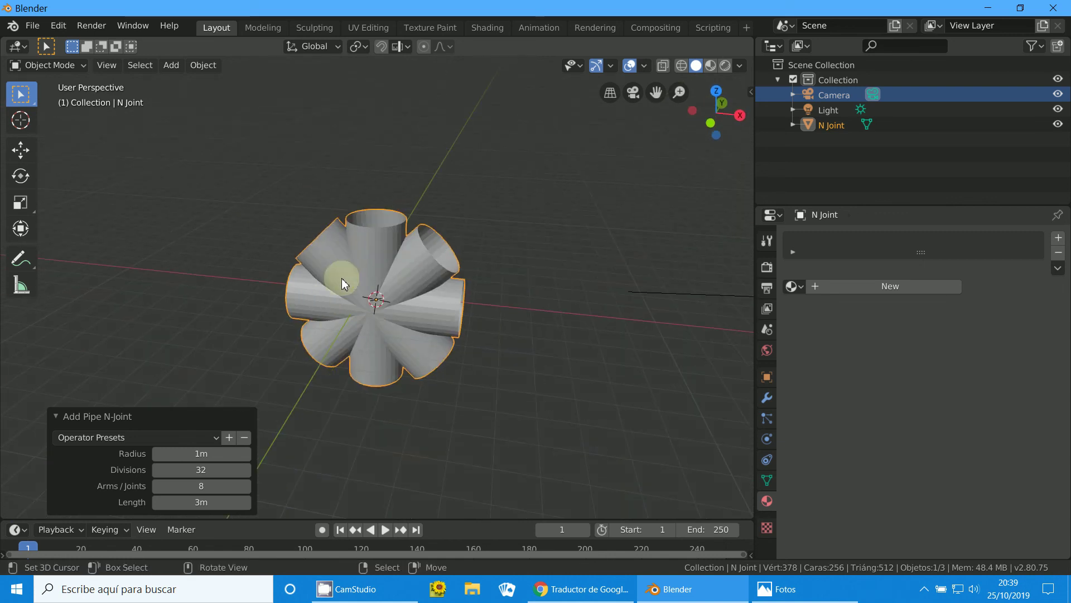
Step: Delete the N-joint, then add a Twisted Torus with 2 twists and delete it
key(Delete)
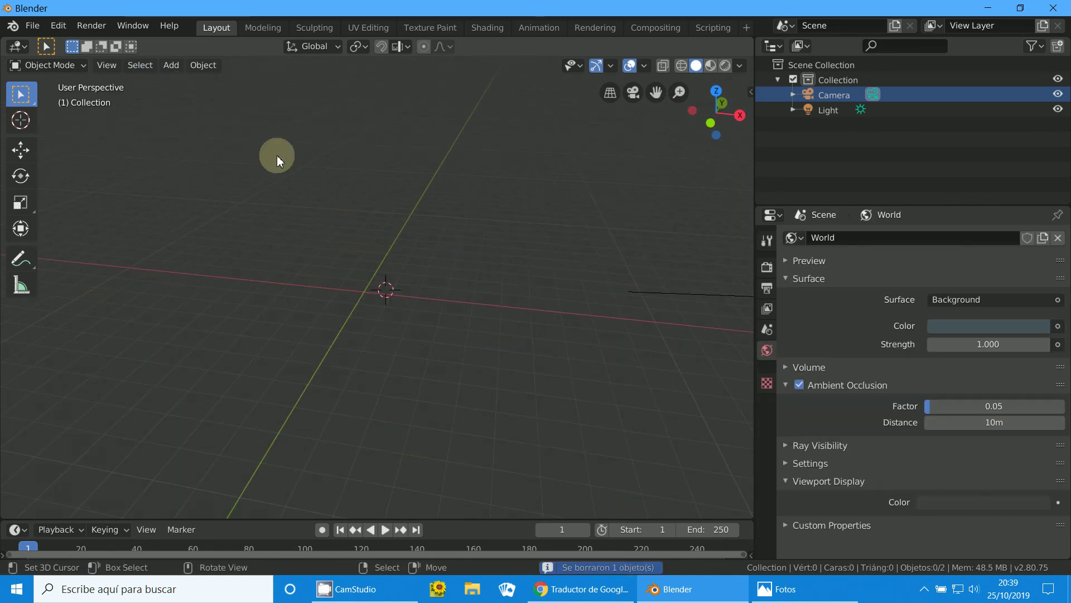
click(170, 65)
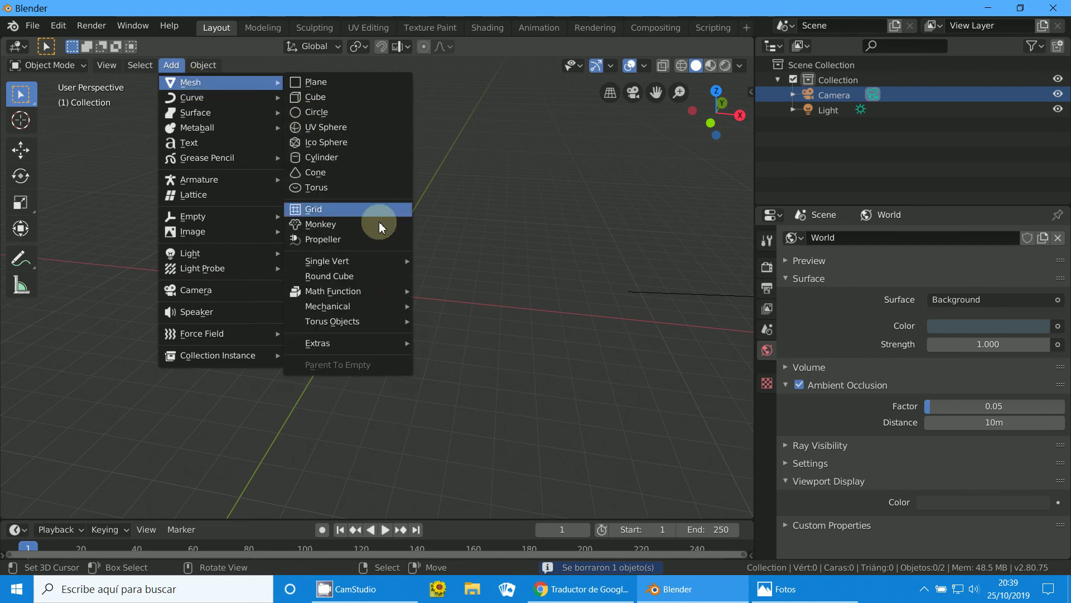
mouse_move(333, 321)
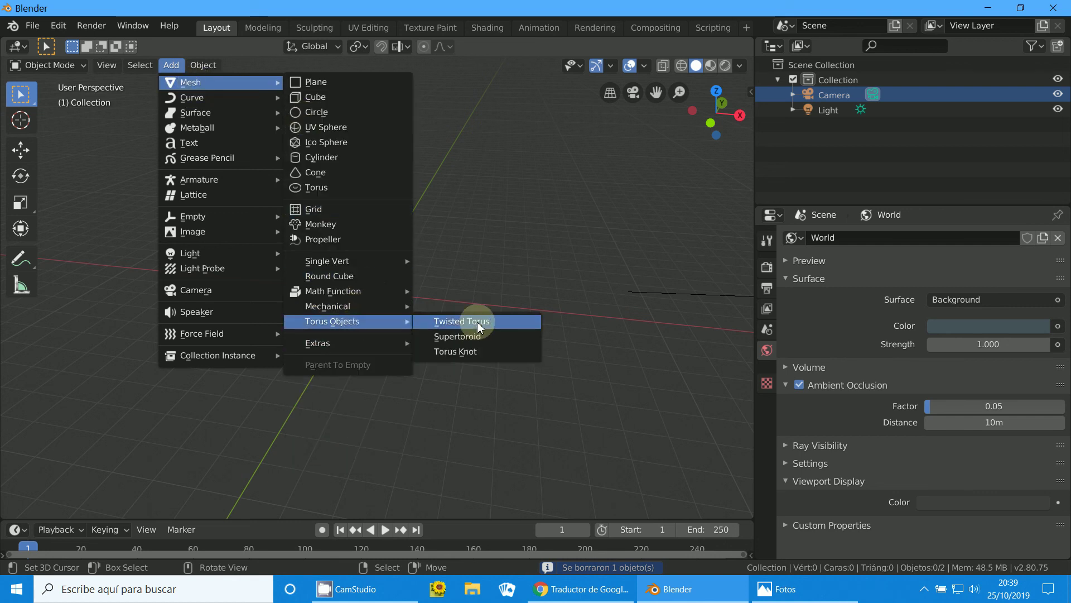
click(477, 322)
scroll(448, 350, up, 5)
scroll(442, 352, up, 3)
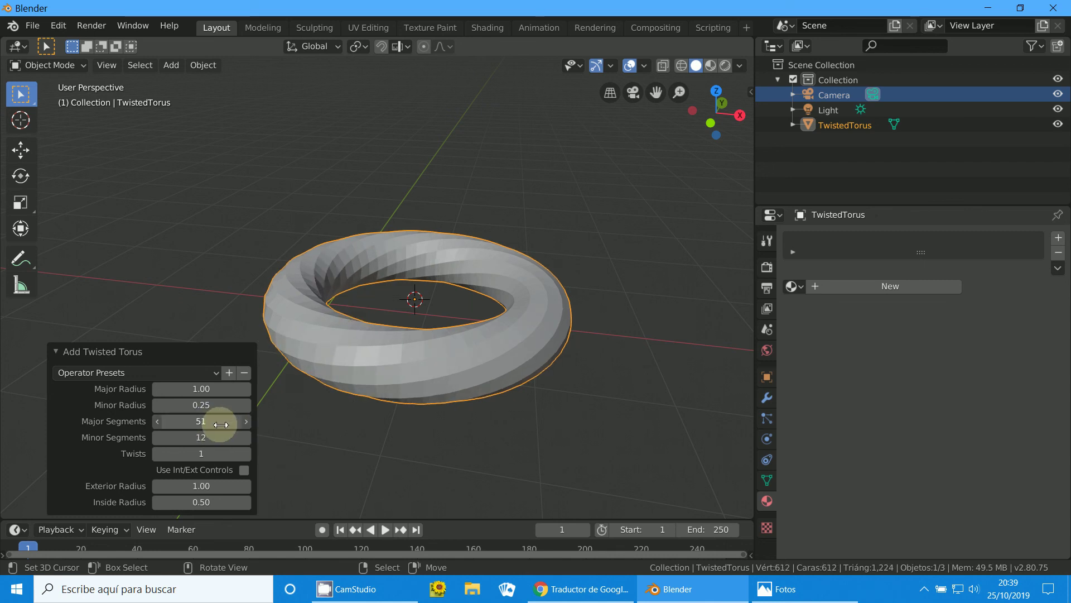
mouse_move(220, 425)
mouse_down()
mouse_move(223, 440)
mouse_move(202, 436)
mouse_up()
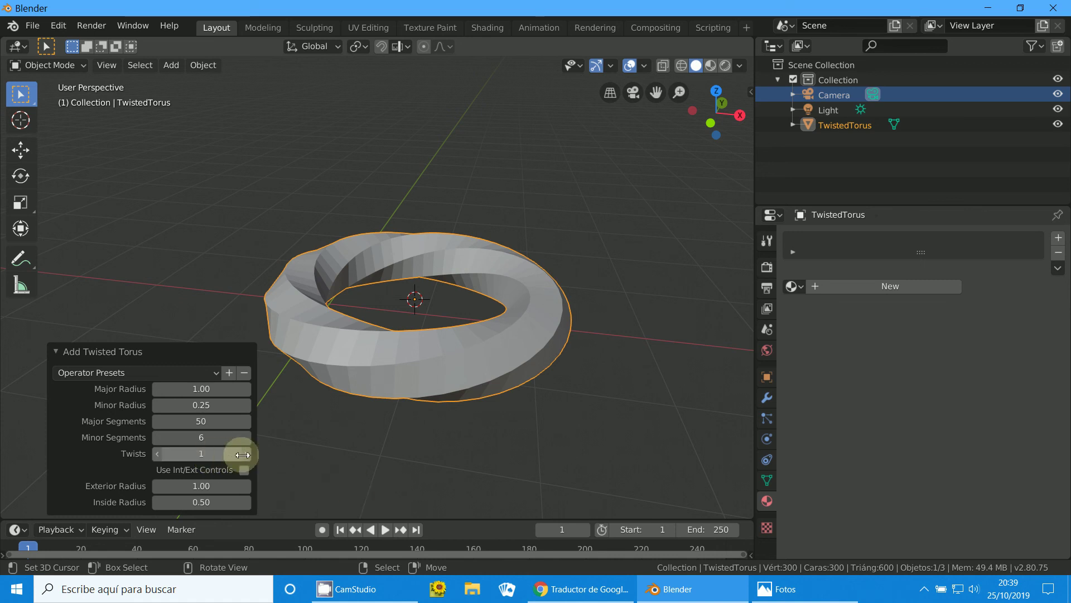
text(2)
key(Return)
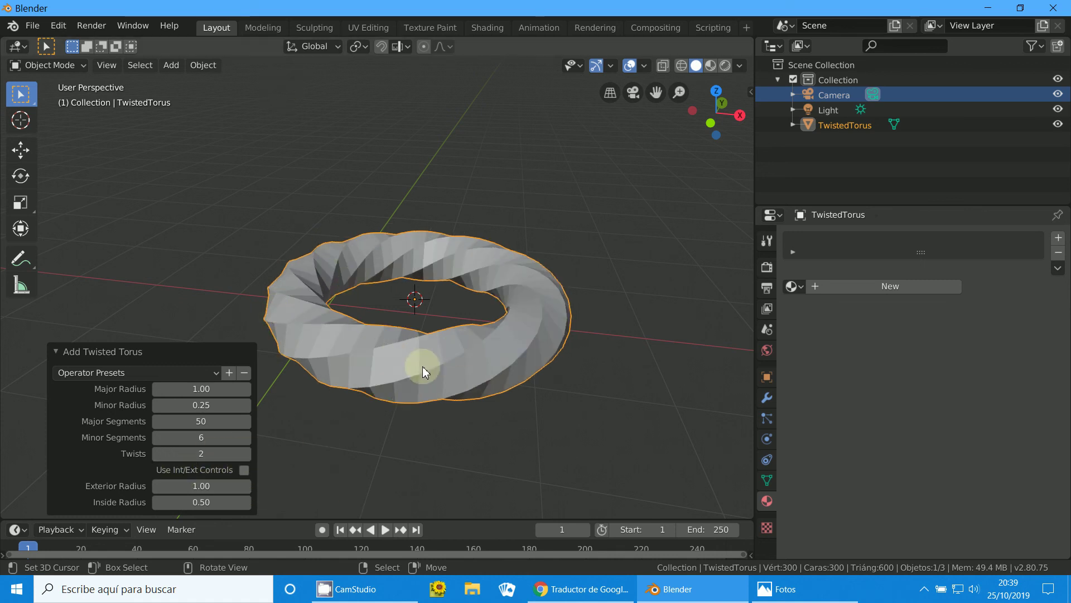
key(Delete)
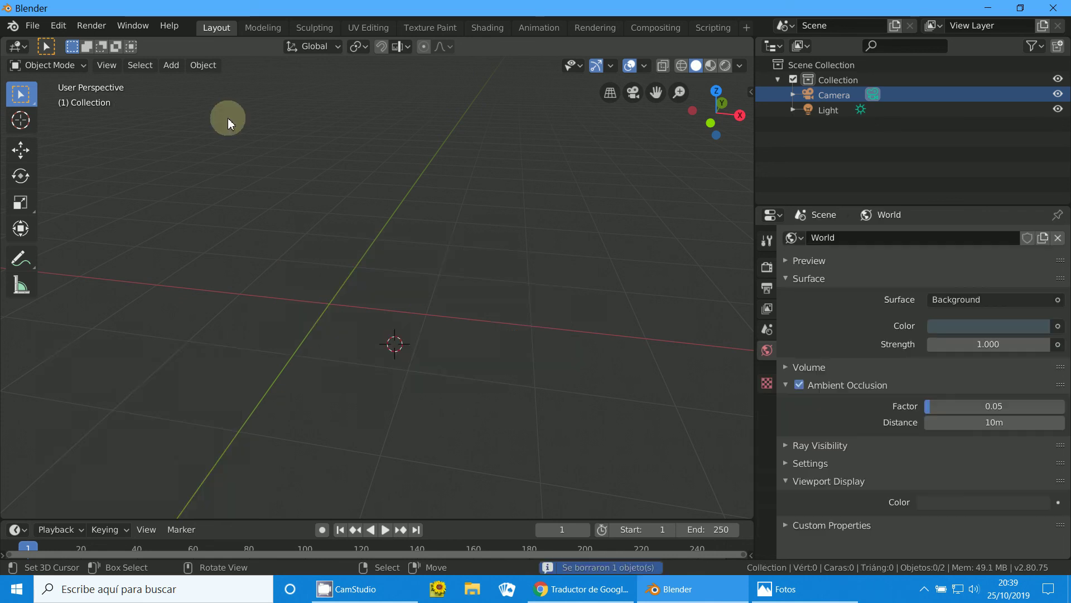
Step: Add a SuperToroid, thicken its small radius to 0.42, then delete it
click(169, 65)
mouse_move(191, 82)
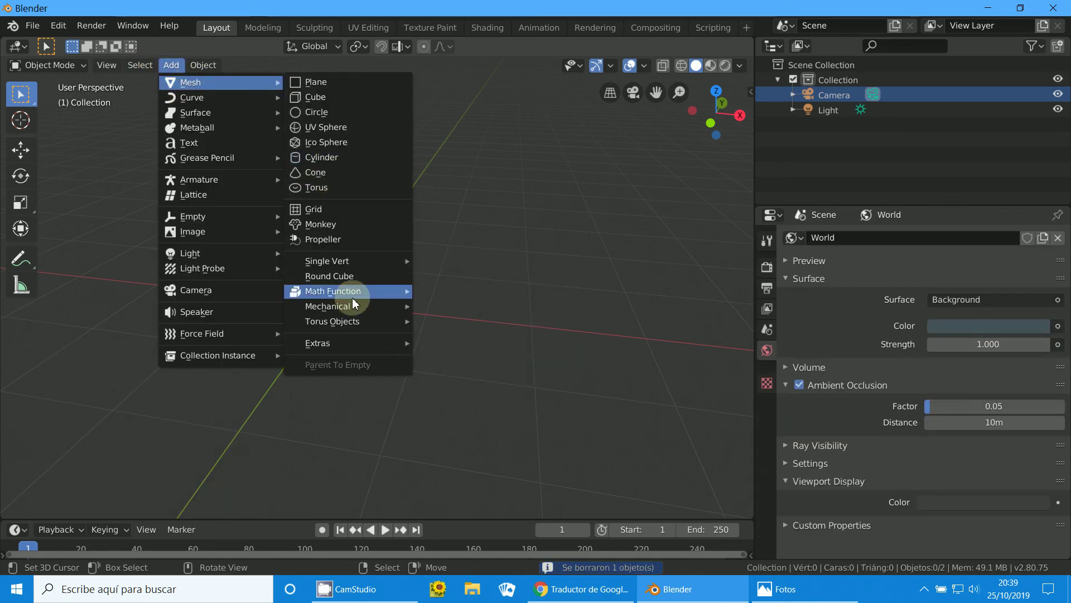
mouse_move(333, 321)
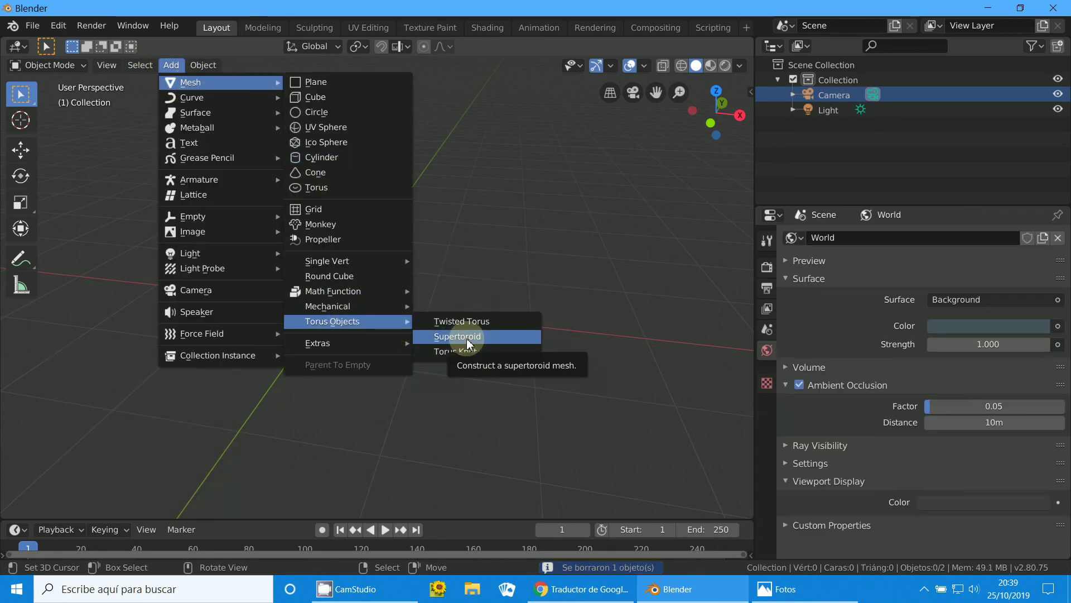
click(458, 337)
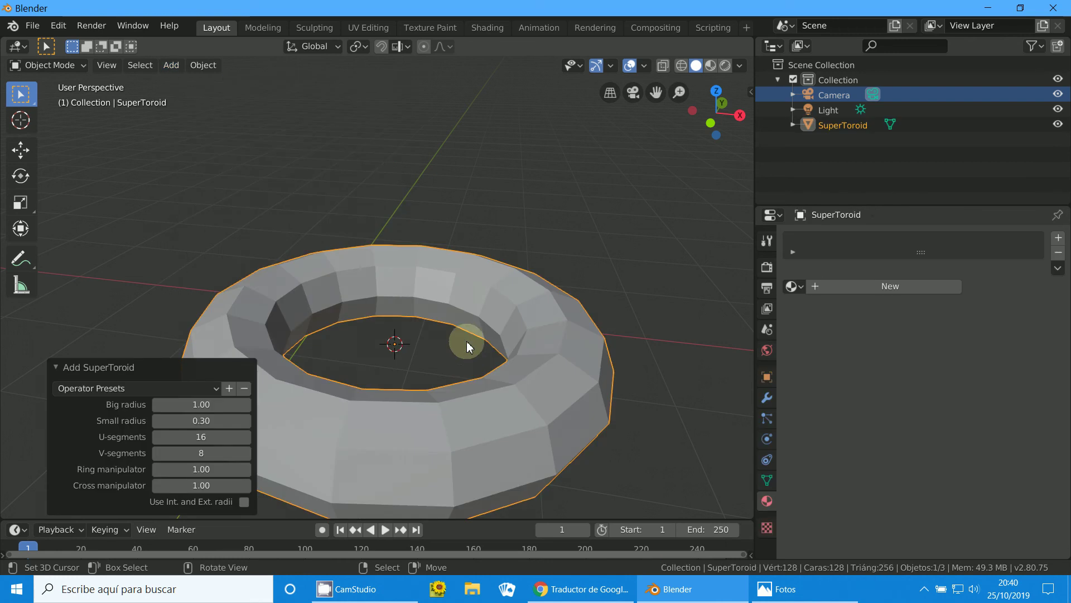
scroll(454, 354, down, 4)
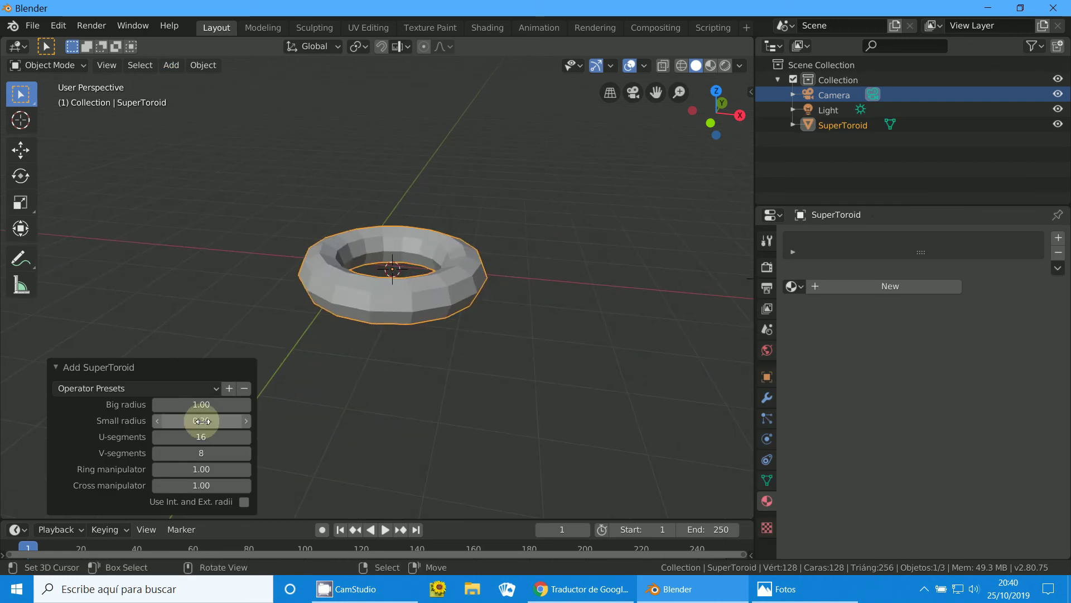
drag(203, 420, 209, 450)
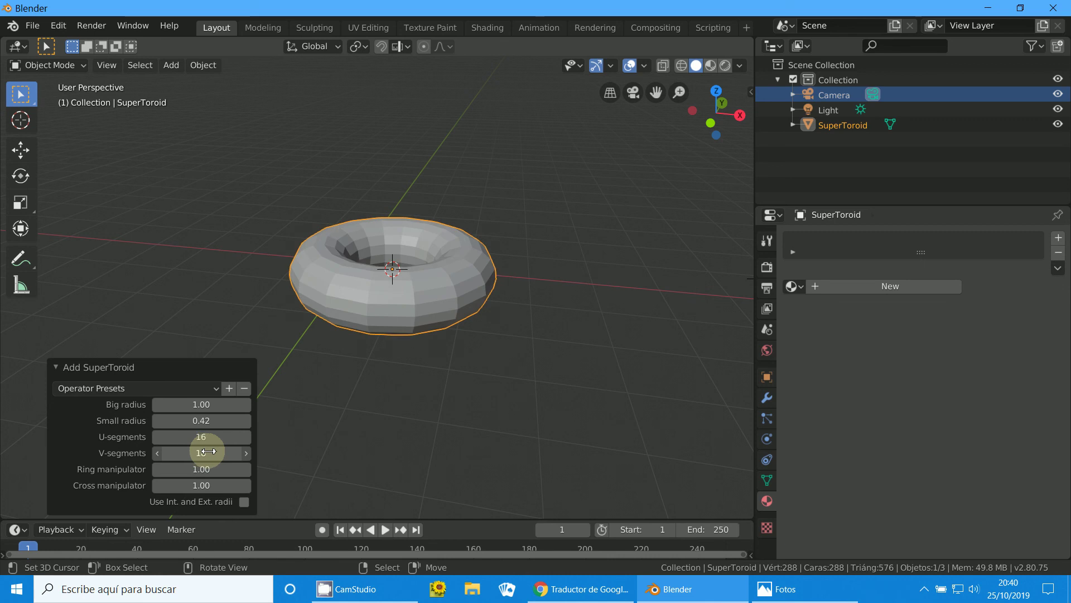
key(Delete)
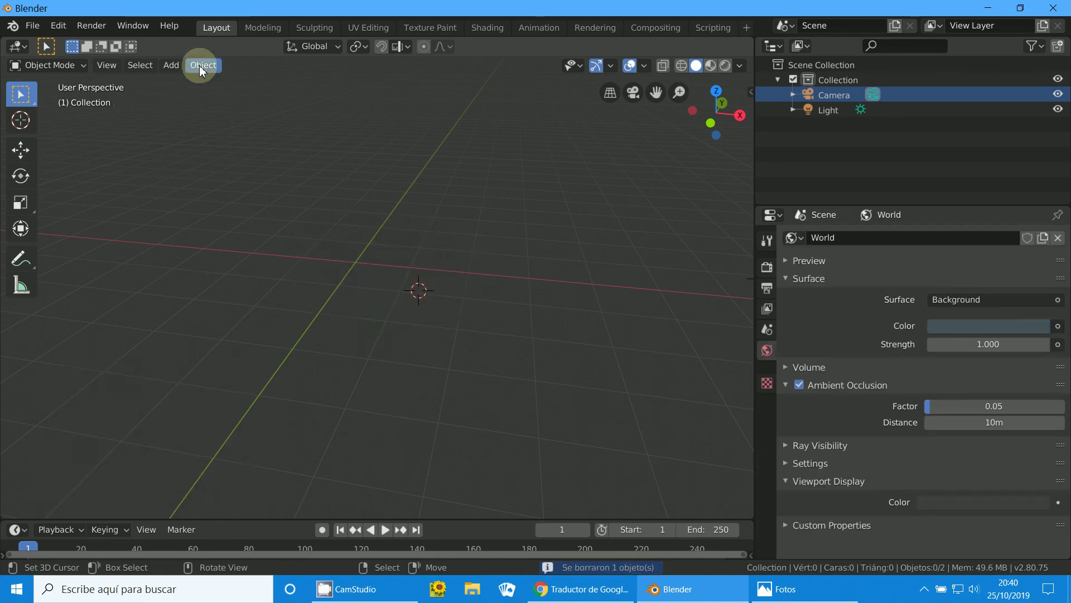
Step: Add a Torus Knot set to knot type 3 with resolution raised from 80 to 83
click(172, 66)
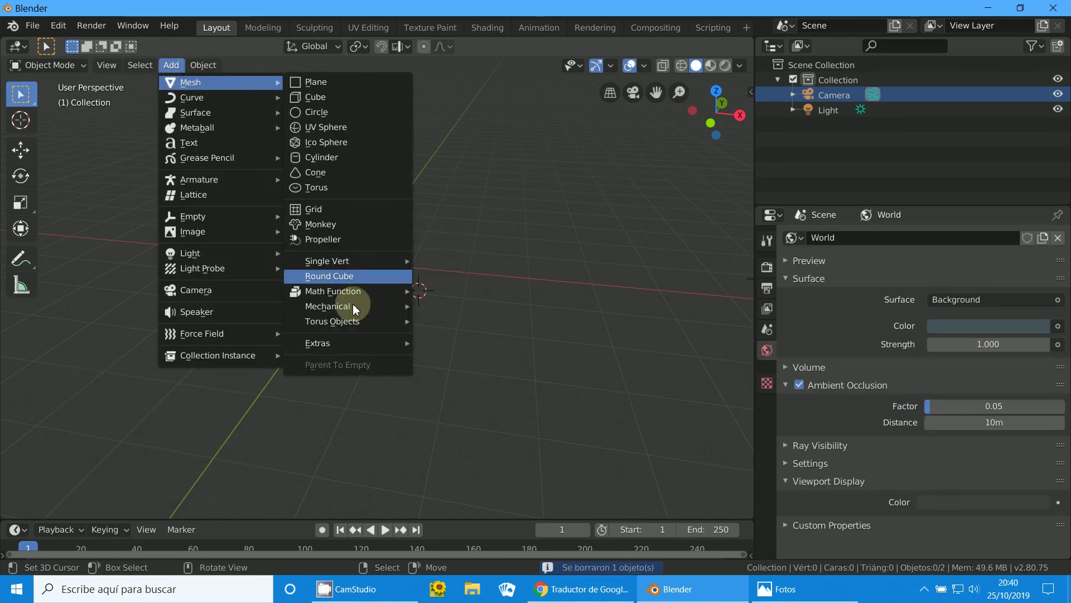
mouse_move(333, 321)
click(453, 352)
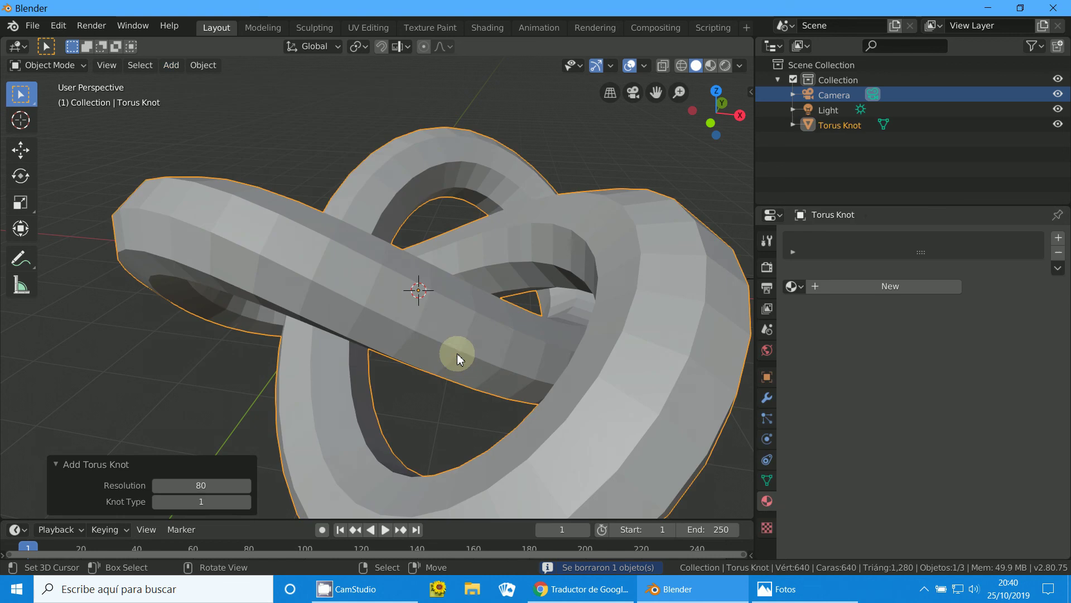
scroll(419, 339, down, 4)
middle_drag(419, 338, 385, 367)
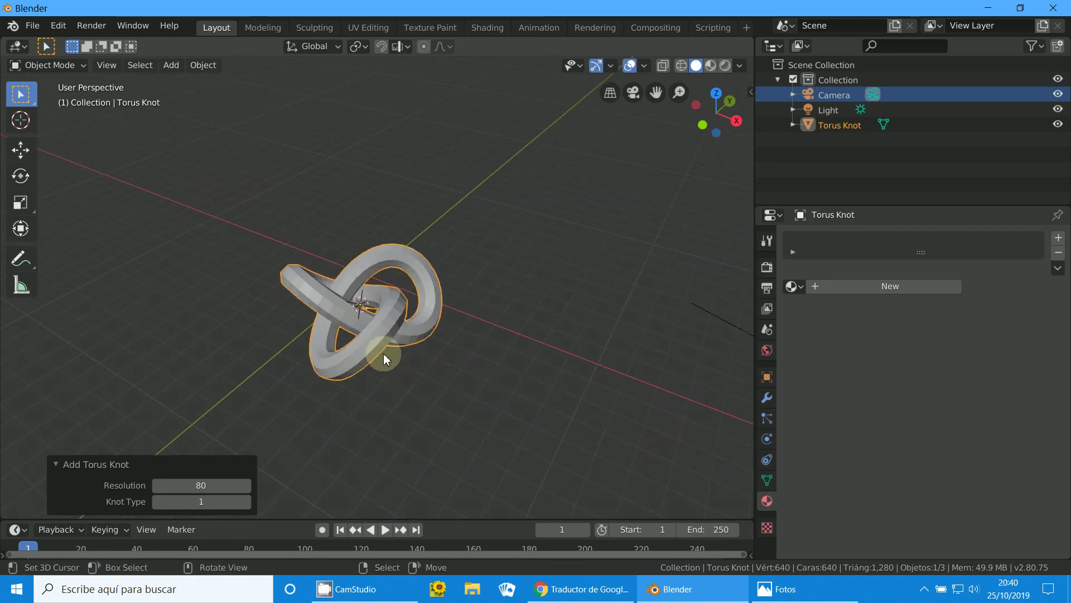
click(246, 501)
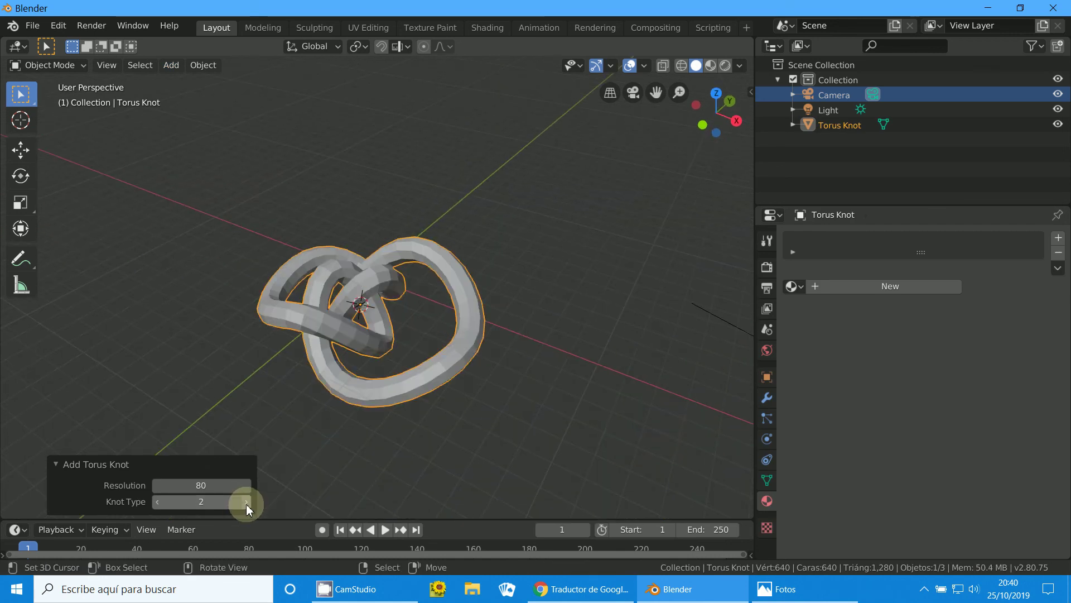
click(245, 502)
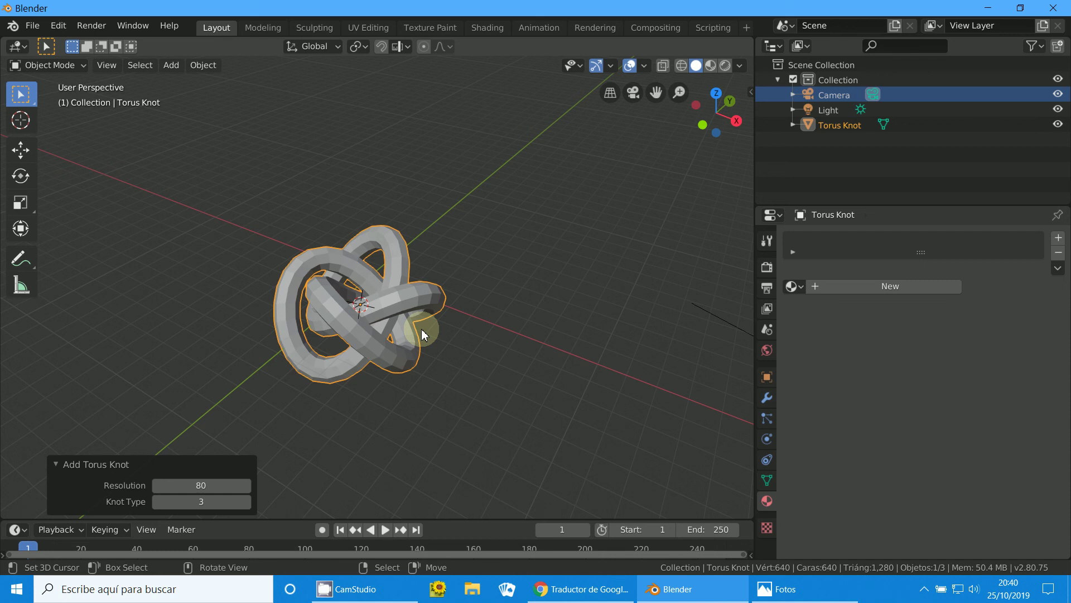
mouse_move(426, 329)
middle_down()
mouse_move(350, 344)
mouse_move(301, 299)
middle_up()
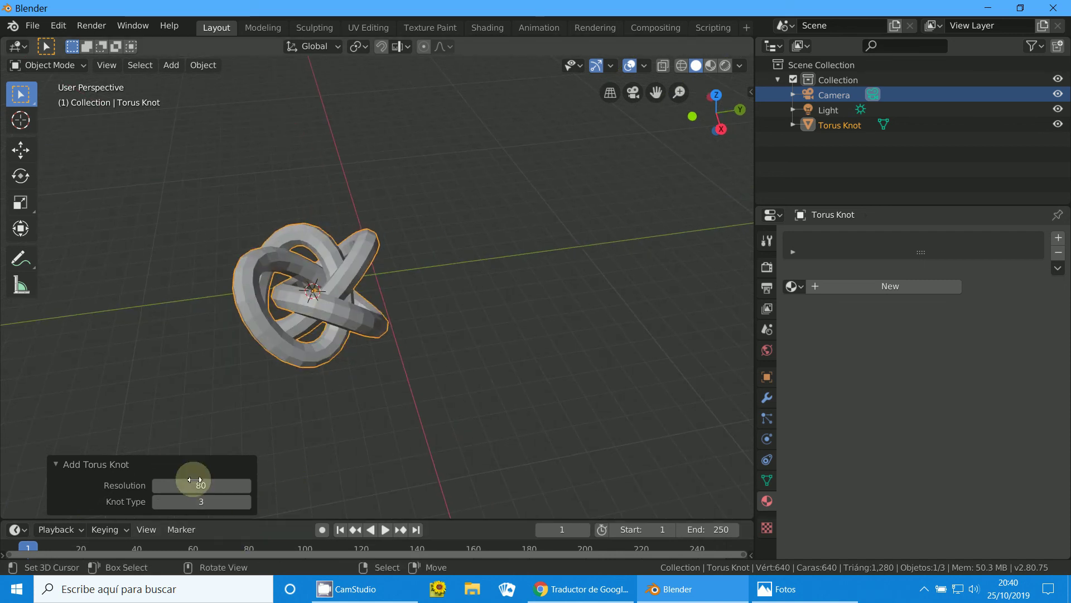
mouse_move(183, 485)
mouse_down()
mouse_move(204, 486)
mouse_move(187, 480)
mouse_up()
scroll(416, 386, up, 5)
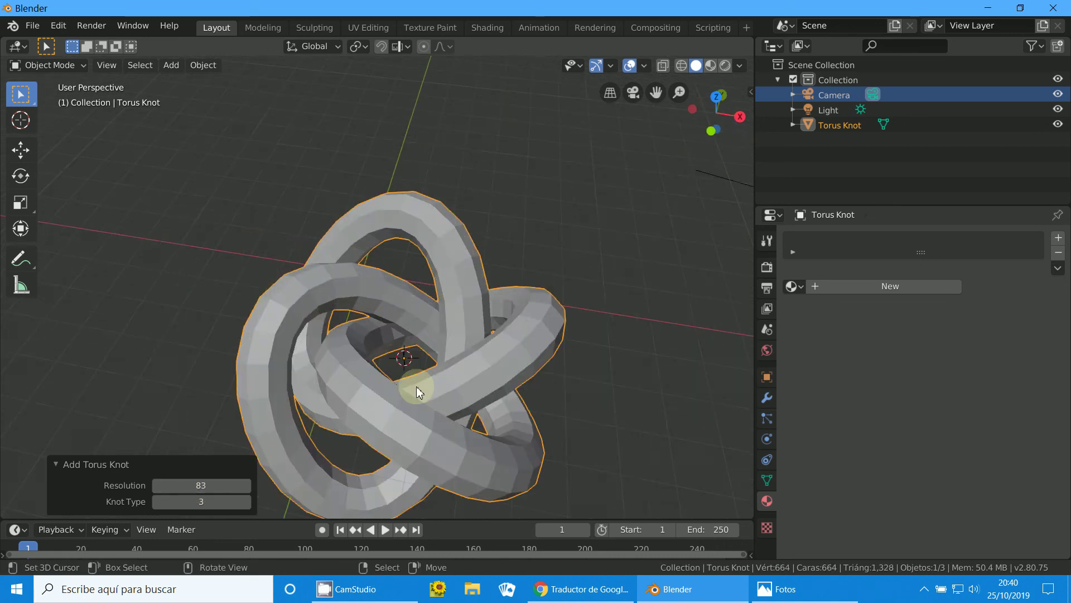
mouse_move(416, 386)
middle_down()
mouse_move(455, 191)
mouse_move(542, 263)
mouse_move(439, 299)
middle_up()
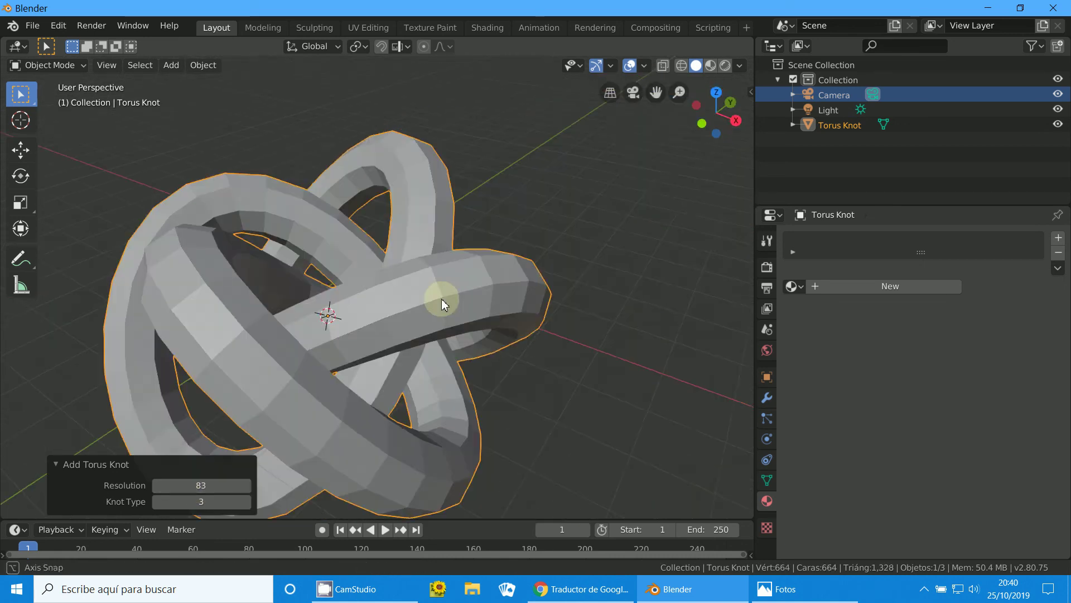
scroll(439, 299, down, 5)
Step: Open Edit > Preferences on Add-ons filtered to Add Mesh, showing Extra Objects enabled
click(169, 65)
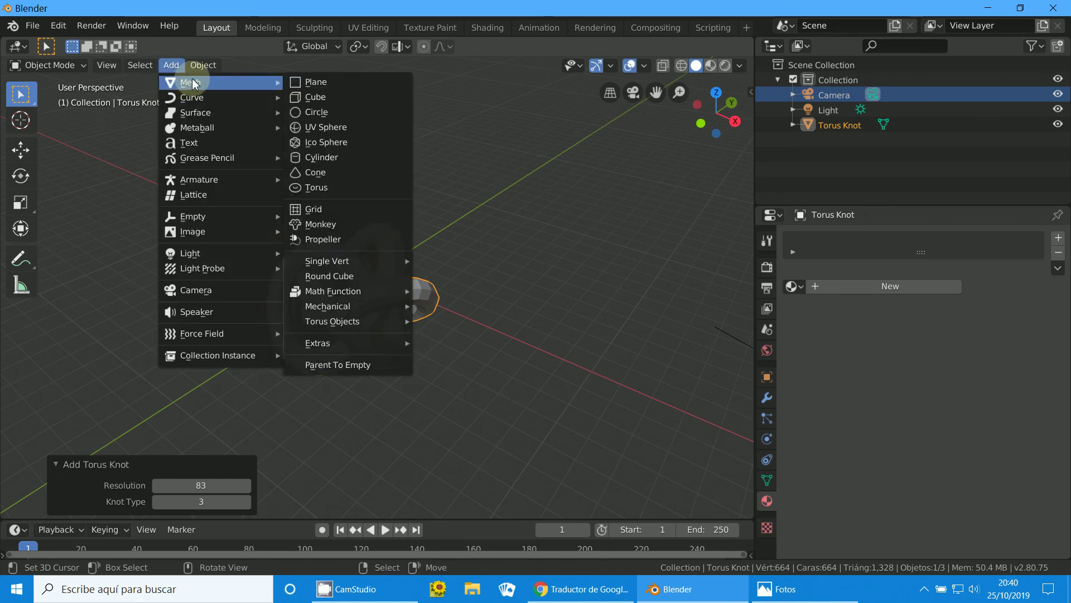
click(52, 31)
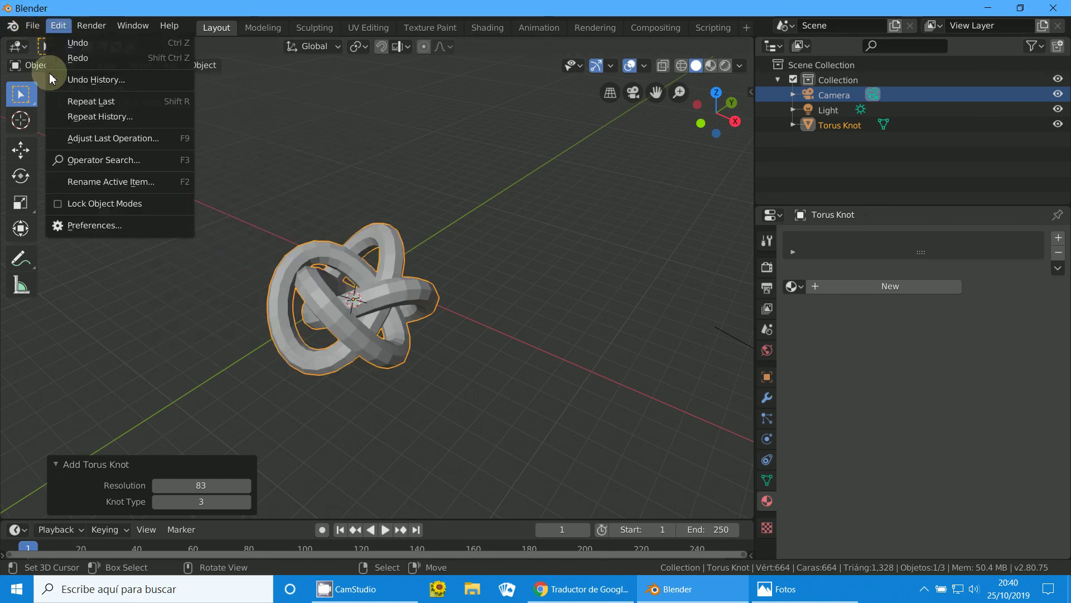
click(76, 226)
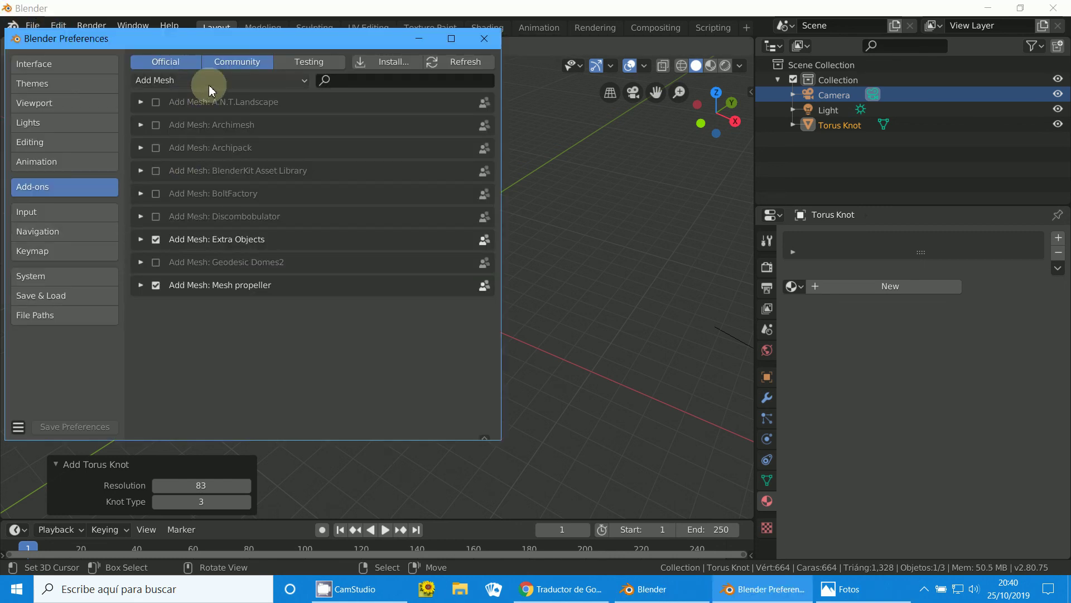